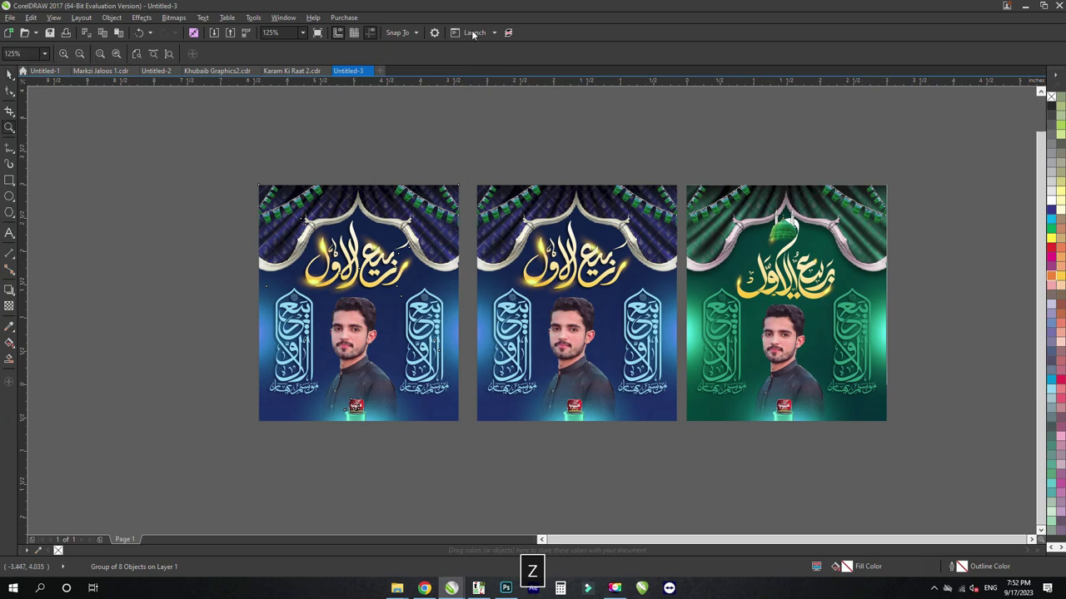
Step: Ungroup the leftmost blue poster into its separate objects and clear the selection
drag(509, 139, 315, 312)
key(space)
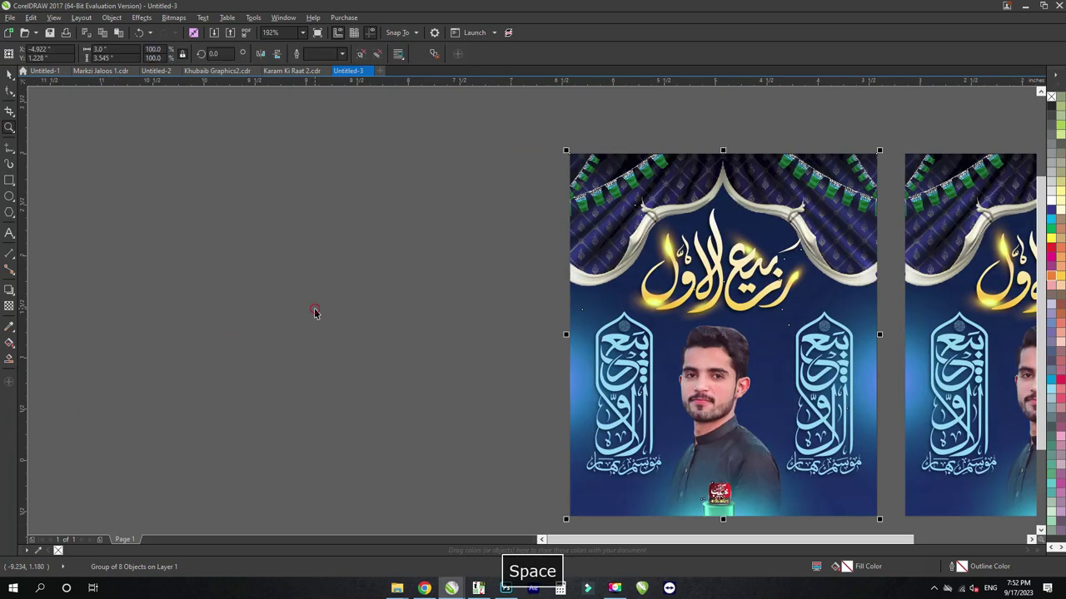
key(ctrl+u)
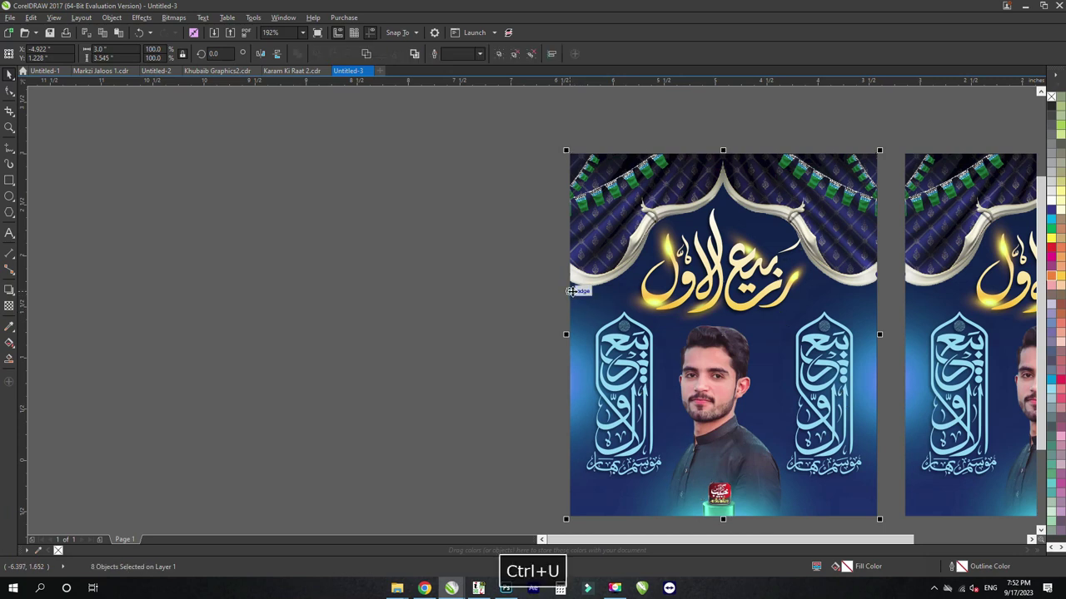
click(392, 255)
Step: Move both green flag garlands out of the leftmost poster onto the empty area beside it, using the same offset
click(611, 207)
drag(619, 187, 116, 171)
click(799, 170)
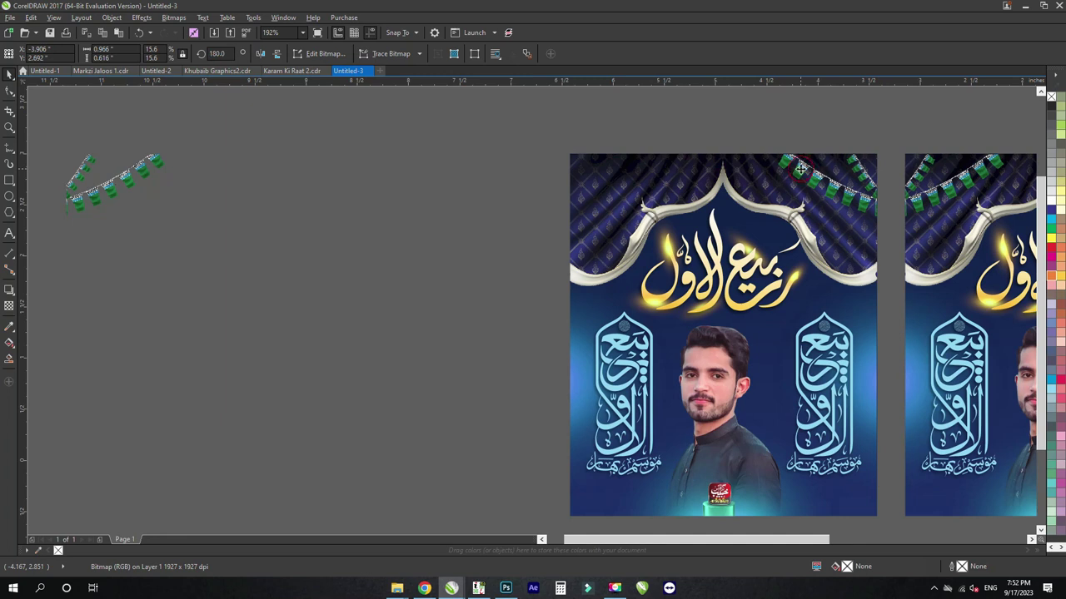
key(ctrl+r)
Step: Repeat the same move on the gold calligraphy title so it sits below the garlands outside the poster
click(708, 233)
click(710, 253)
key(ctrl+r)
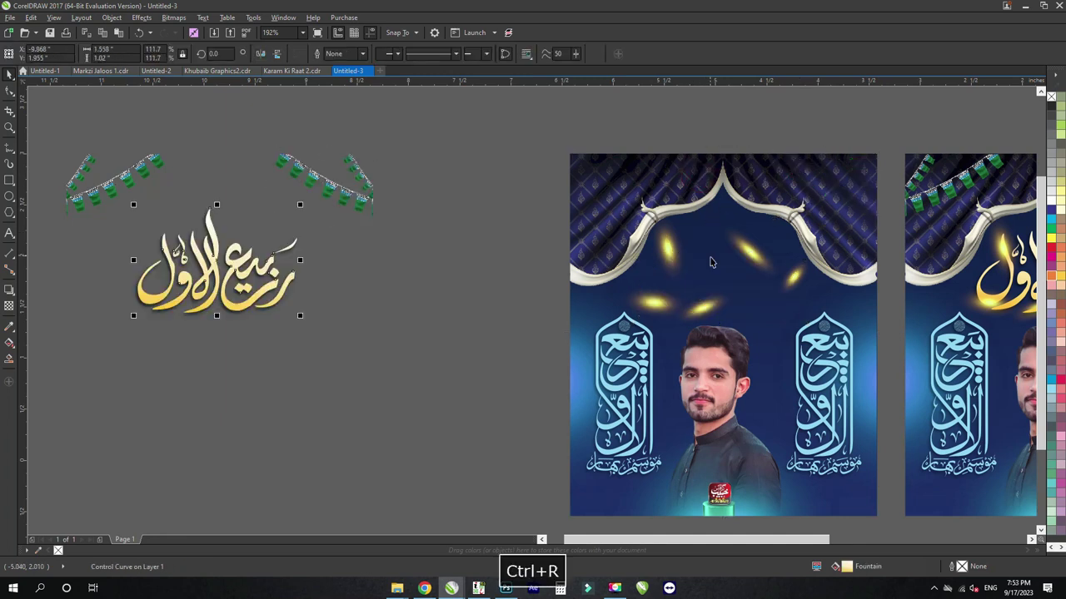
Step: Repeat the move on each yellow glow flare to place them back over the gold calligraphy title
click(735, 259)
key(ctrl+r)
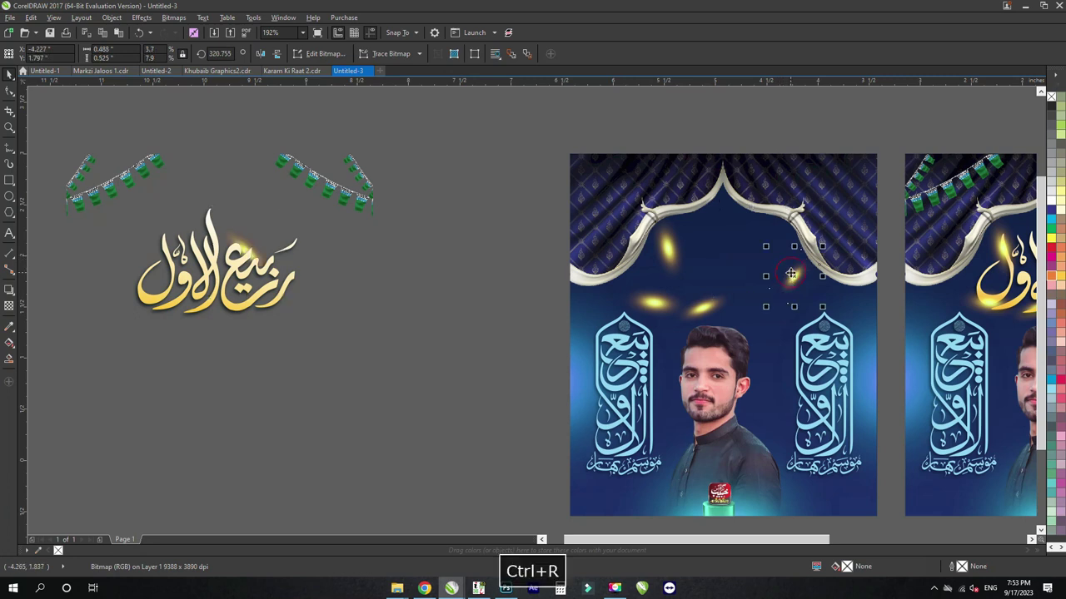
click(699, 308)
key(ctrl+r)
click(654, 300)
key(ctrl+r)
click(674, 249)
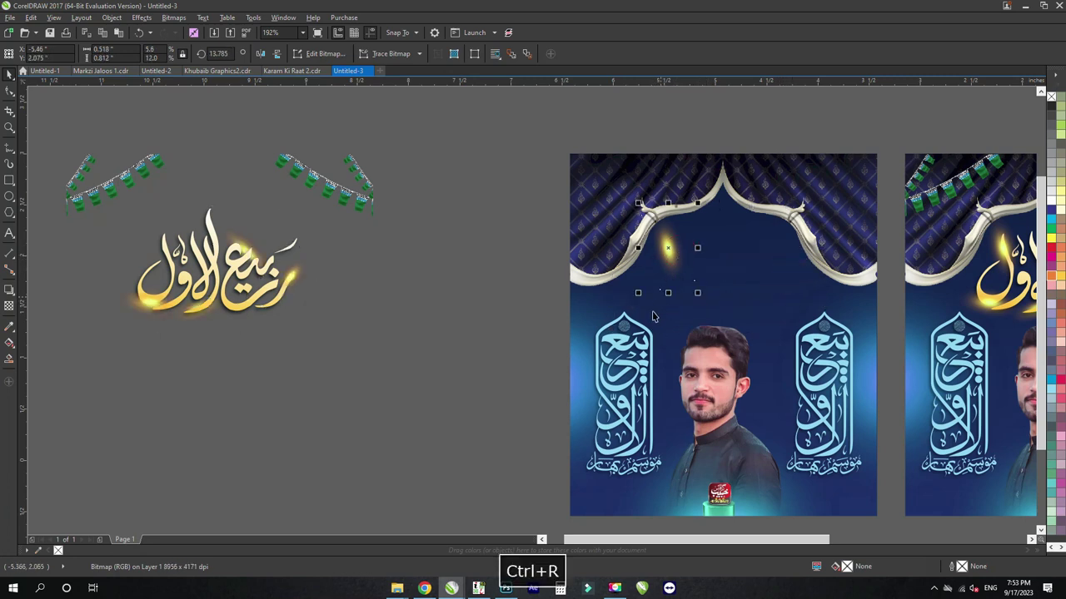
key(ctrl+r)
Step: Repeat the move on the two light blue vertical calligraphy panels to take them out of the poster
click(653, 317)
key(ctrl+r)
click(795, 350)
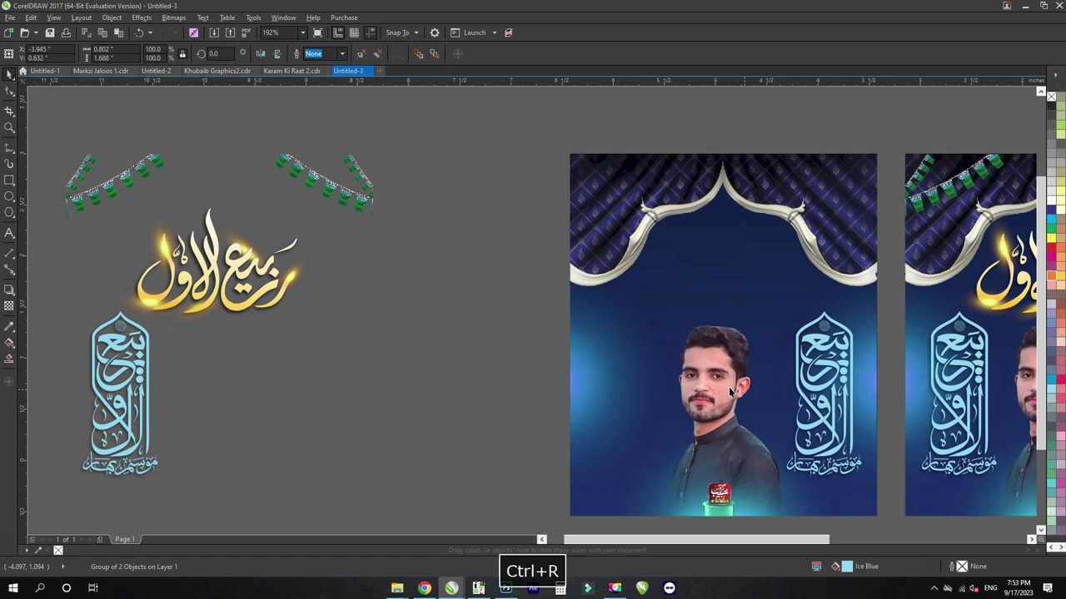
key(ctrl+r)
Step: Repeat the move on the man's portrait and the small red logo
click(709, 450)
key(ctrl+r)
click(708, 487)
key(ctrl+r)
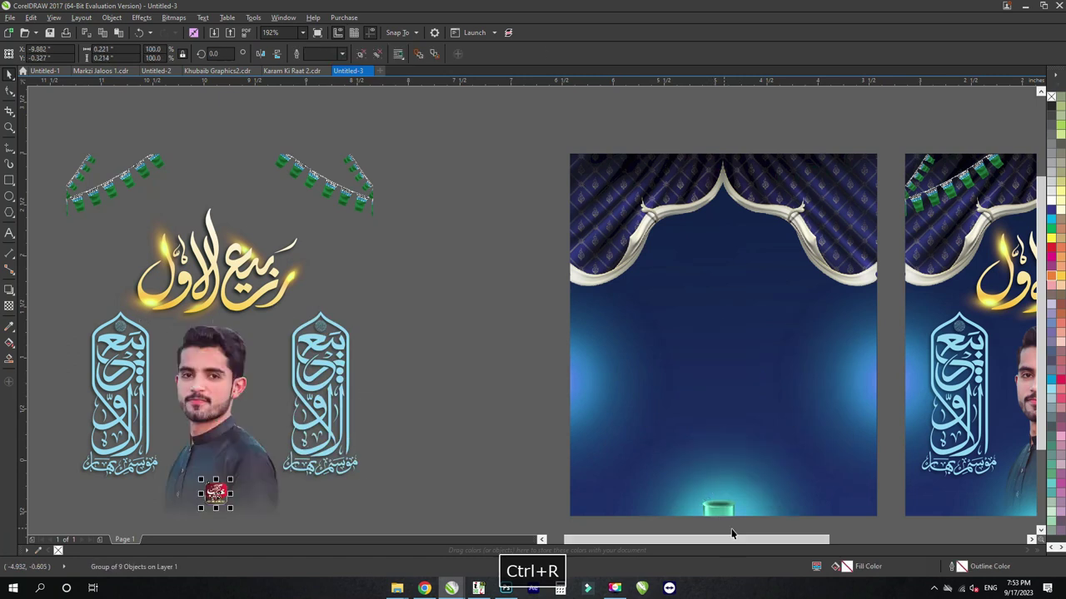
Step: Repeat the move on the green base and the teal glow at the poster's lower edge
click(728, 510)
key(ctrl+r)
click(732, 504)
key(ctrl+r)
click(732, 505)
Step: Try repeating the move on the curtain background, and undo it
click(695, 383)
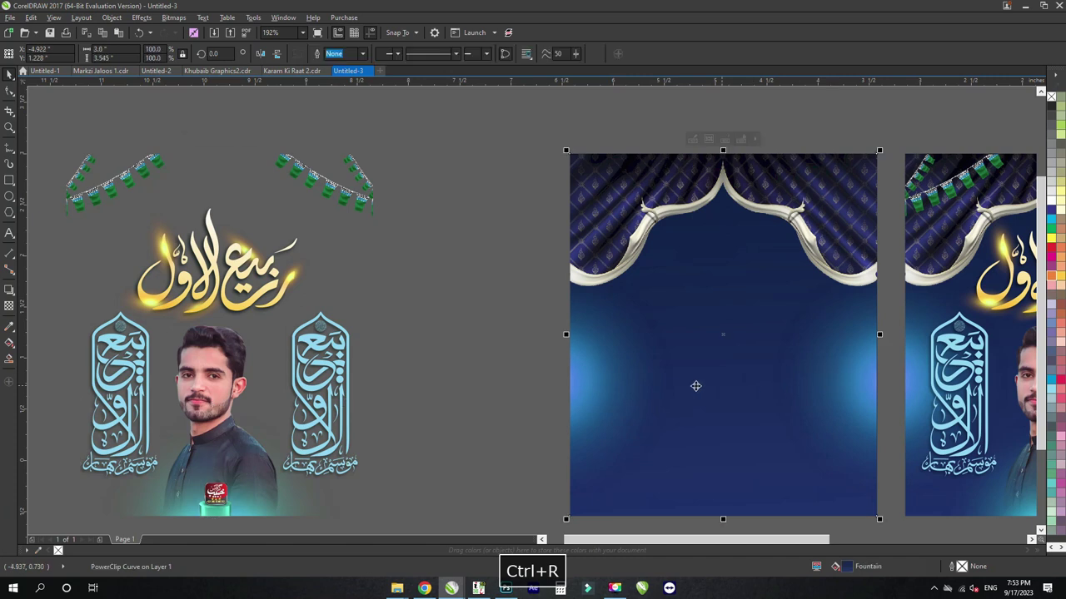
key(ctrl+r)
click(596, 379)
key(ctrl+z)
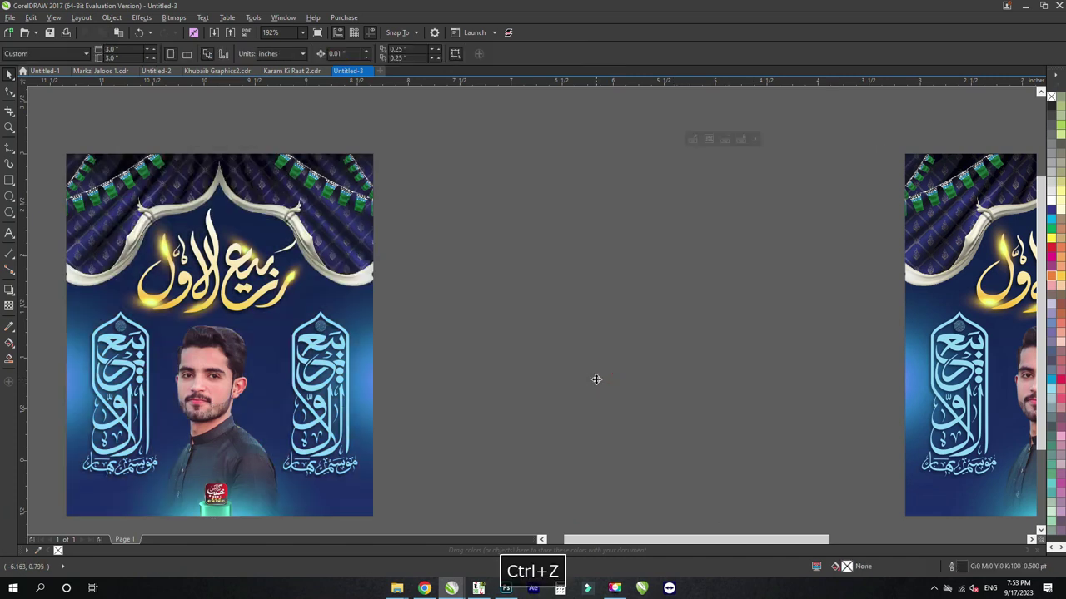
Step: Examine the edges and glow details of the extracted gold calligraphy title up close
key(z)
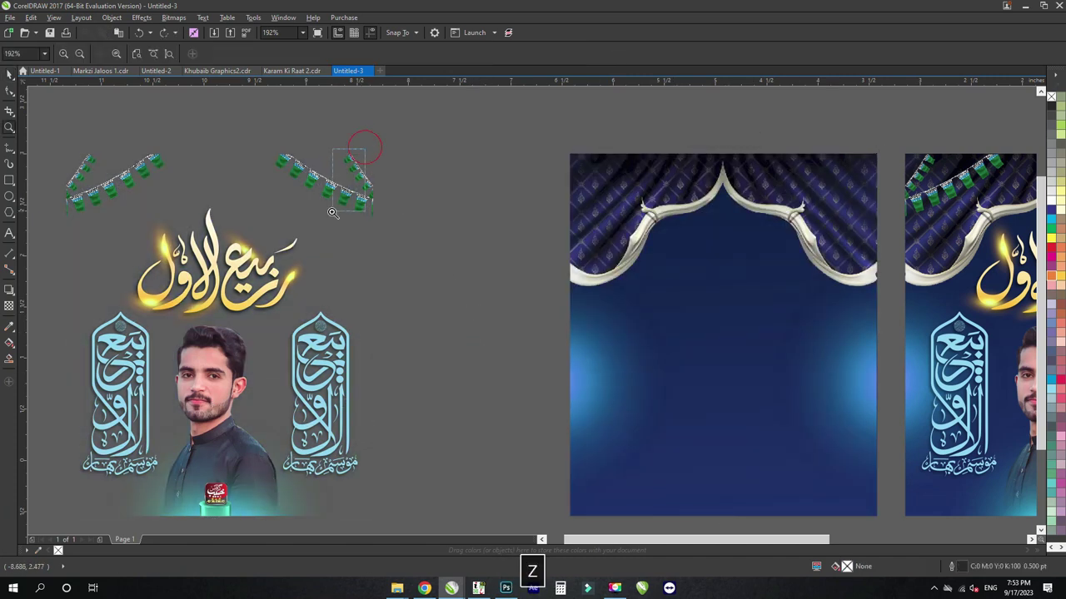
drag(353, 142, 358, 209)
key(F3)
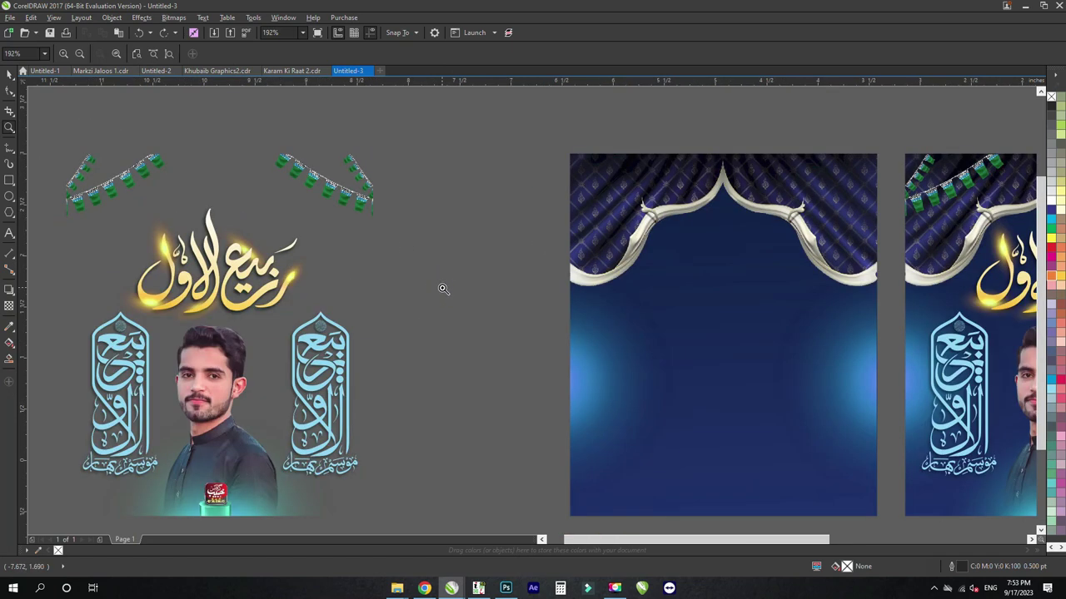
drag(223, 251, 192, 279)
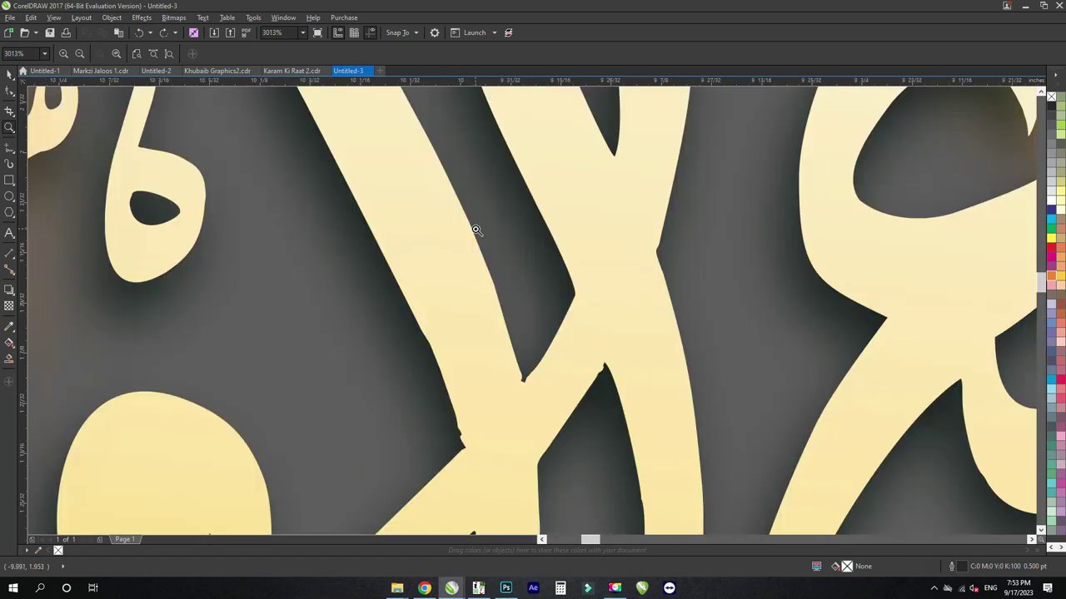
drag(475, 230, 426, 279)
right_click(427, 281)
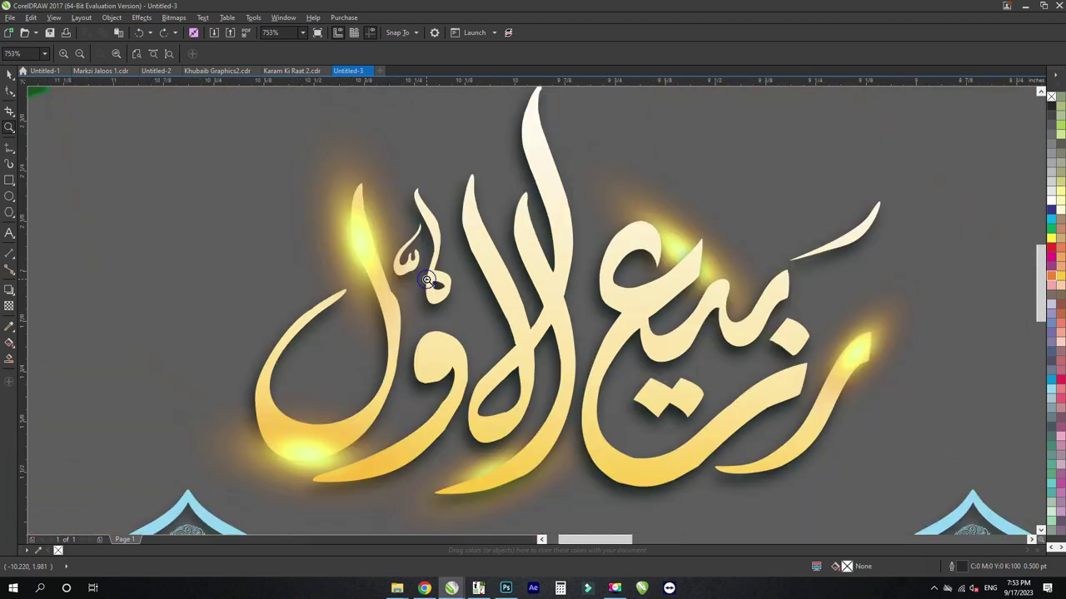
right_click(426, 280)
right_click(458, 282)
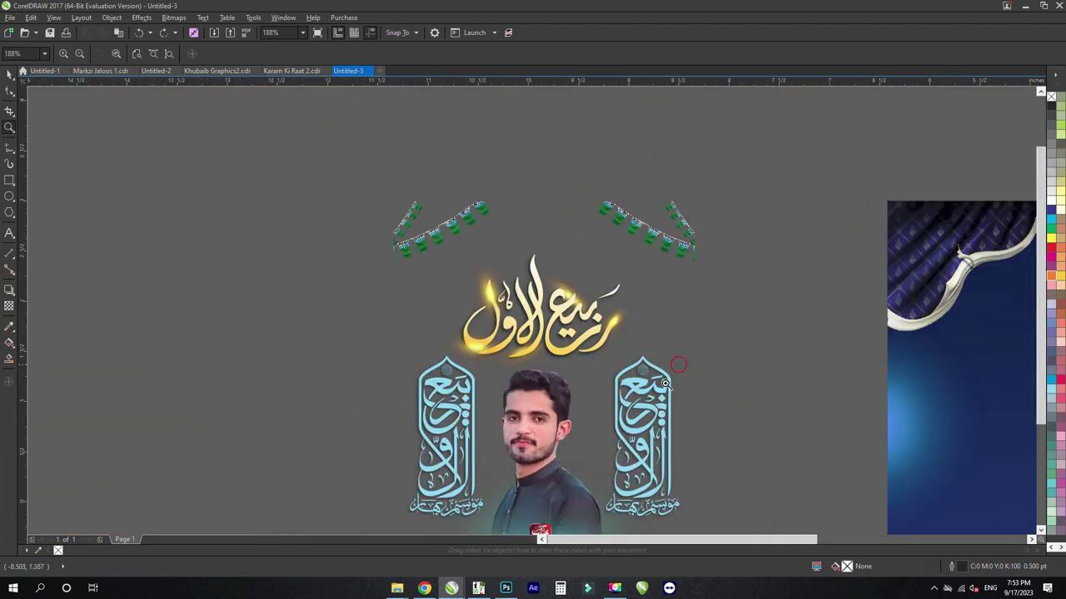
Step: Examine the vector shapes and shadows of the extracted light blue calligraphy panel up close
drag(666, 383, 631, 416)
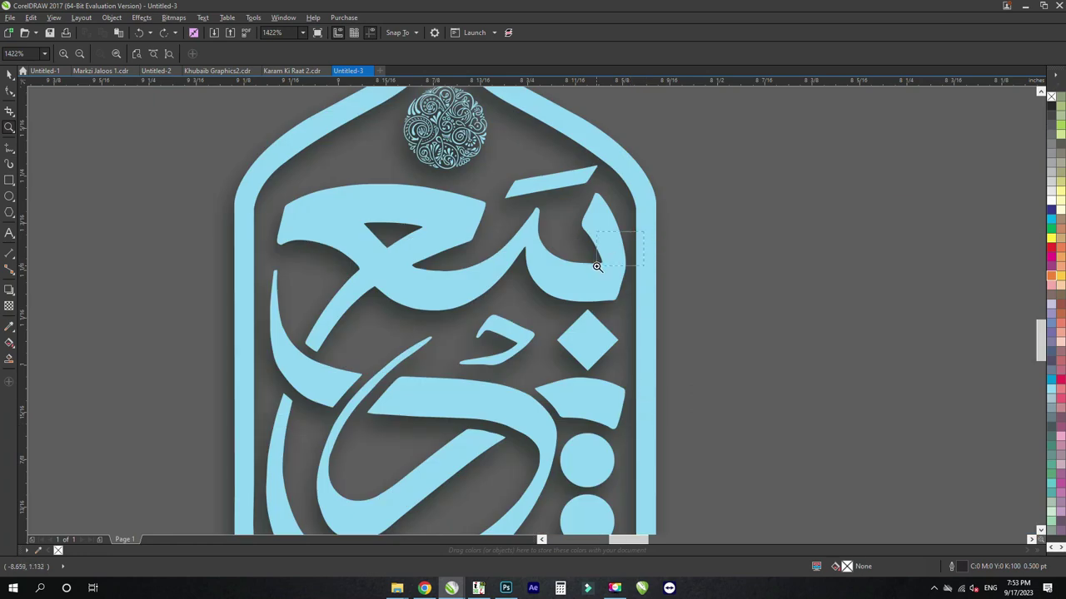
drag(617, 248, 581, 283)
right_click(468, 263)
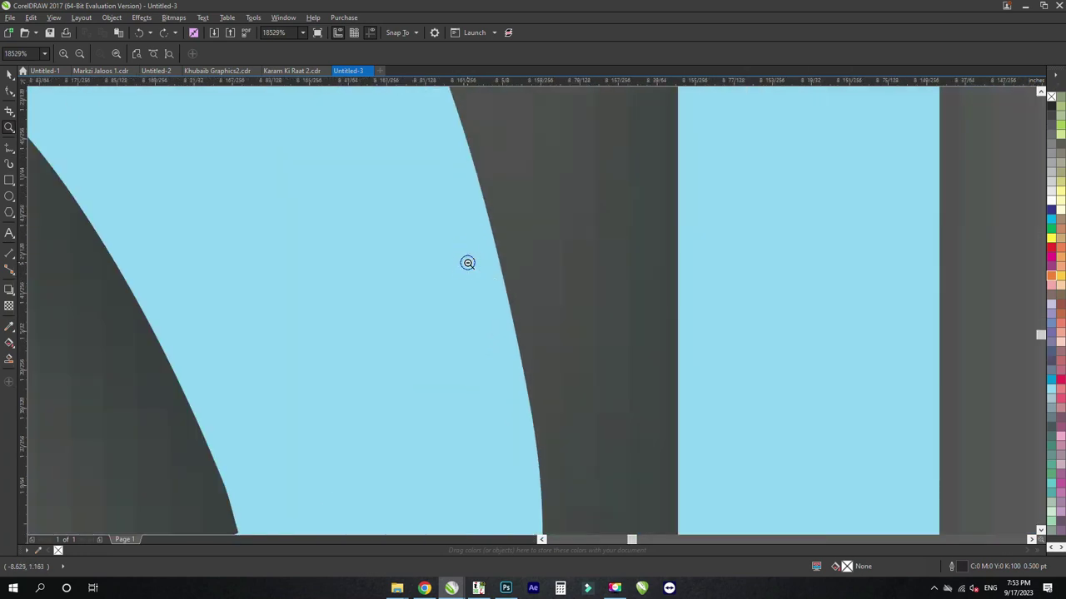
right_click(468, 264)
right_click(468, 264)
right_click(468, 263)
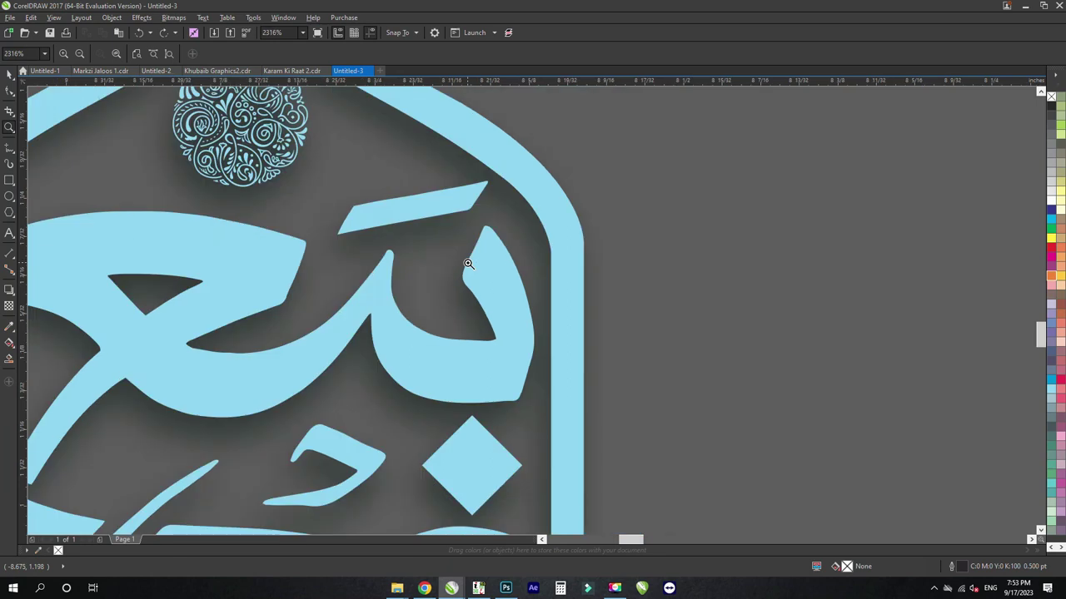
right_click(468, 263)
right_click(468, 263)
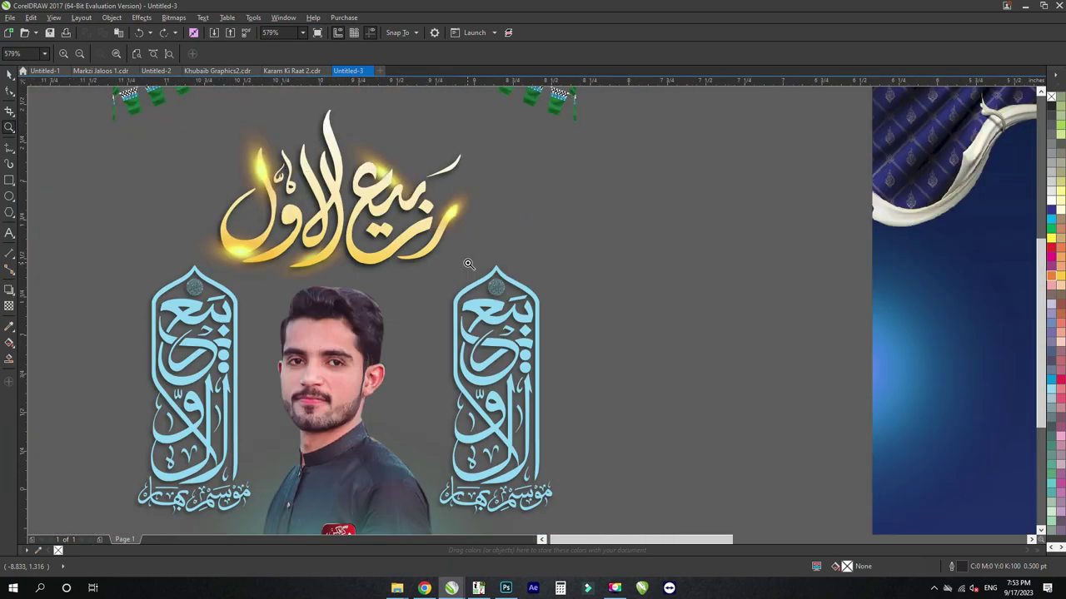
right_click(467, 263)
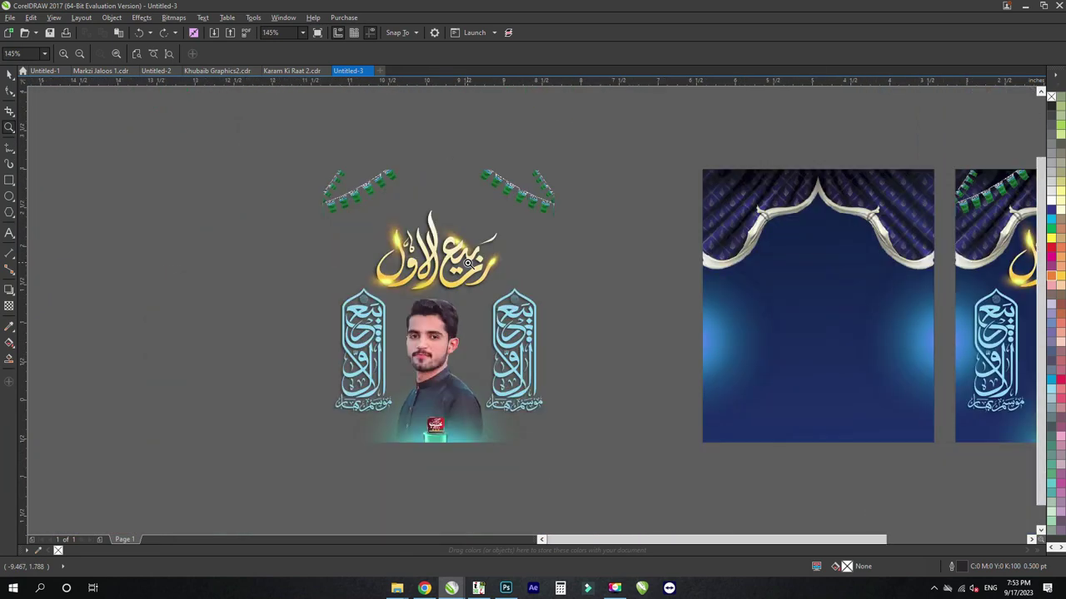
Step: Inspect the gold title on the intact blue poster and the curtain pattern on the emptied background up close
drag(673, 474, 902, 236)
drag(752, 281, 811, 187)
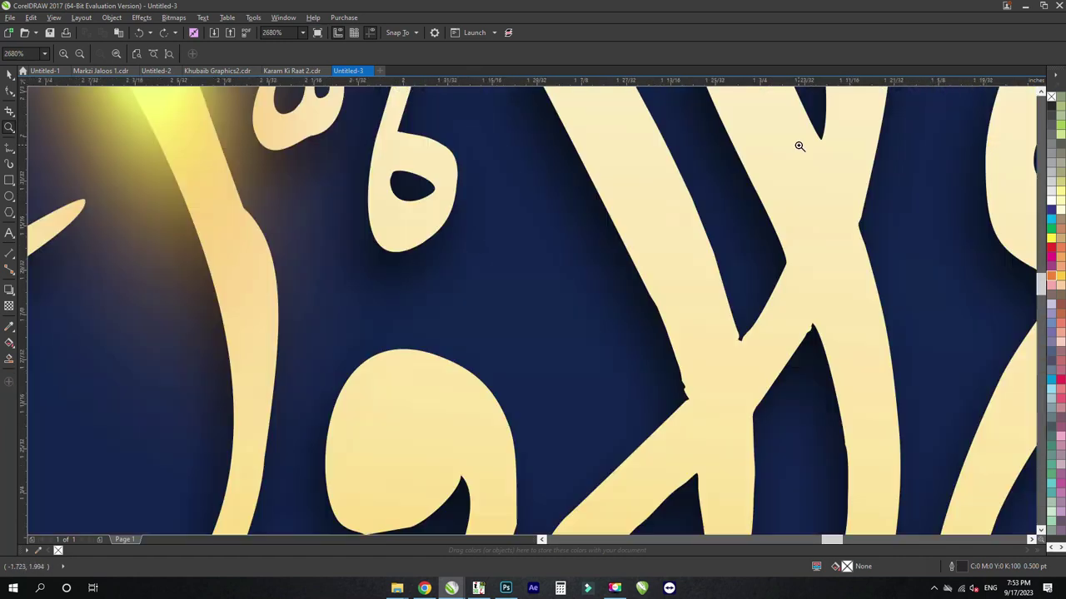
right_click(755, 226)
right_click(737, 258)
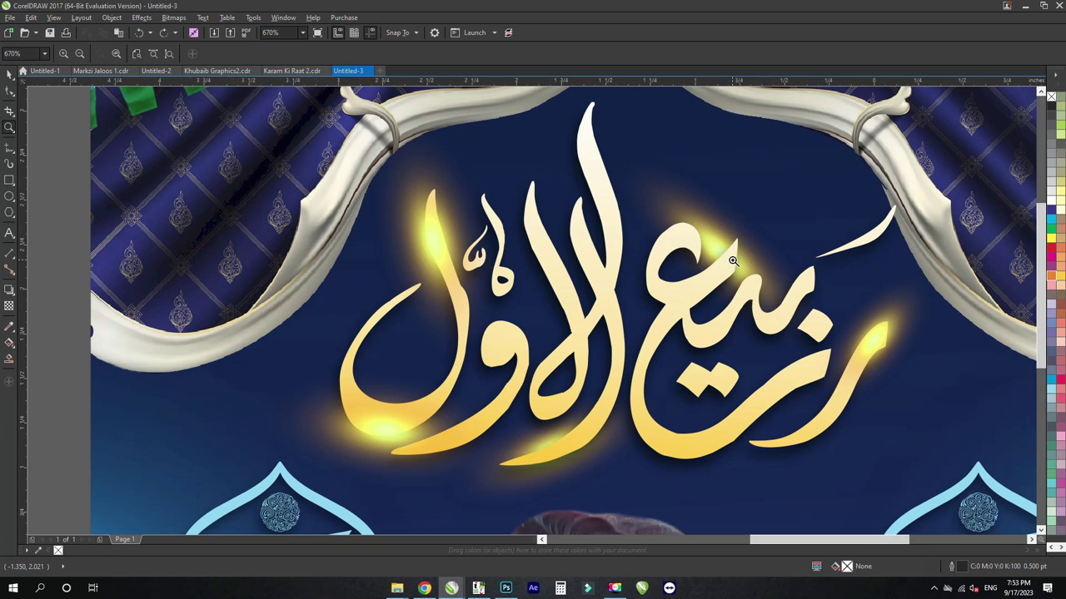
right_click(733, 261)
right_click(730, 264)
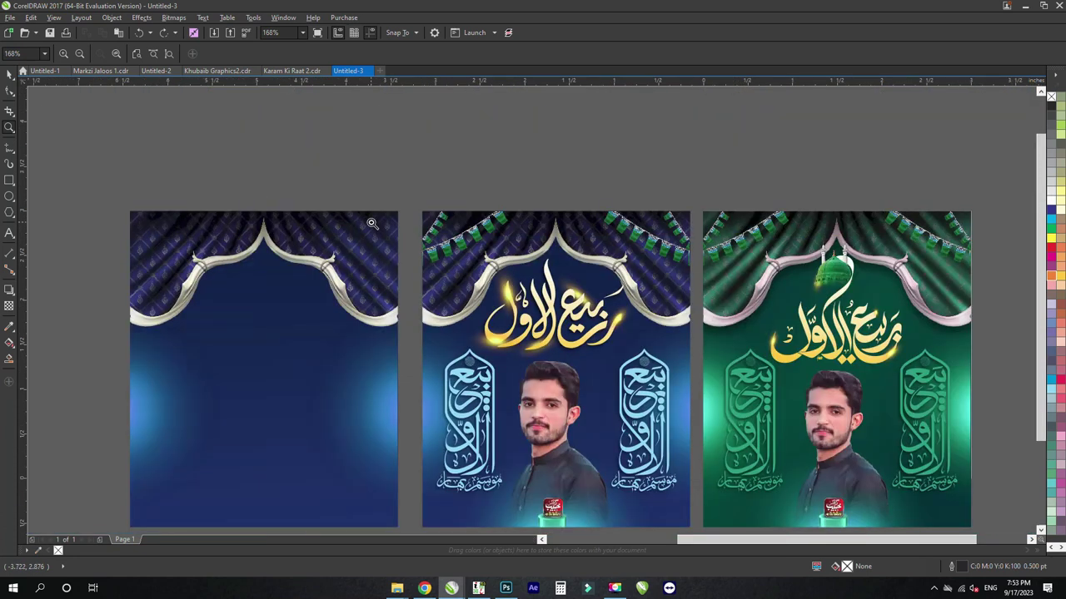
drag(372, 223, 338, 252)
right_click(392, 249)
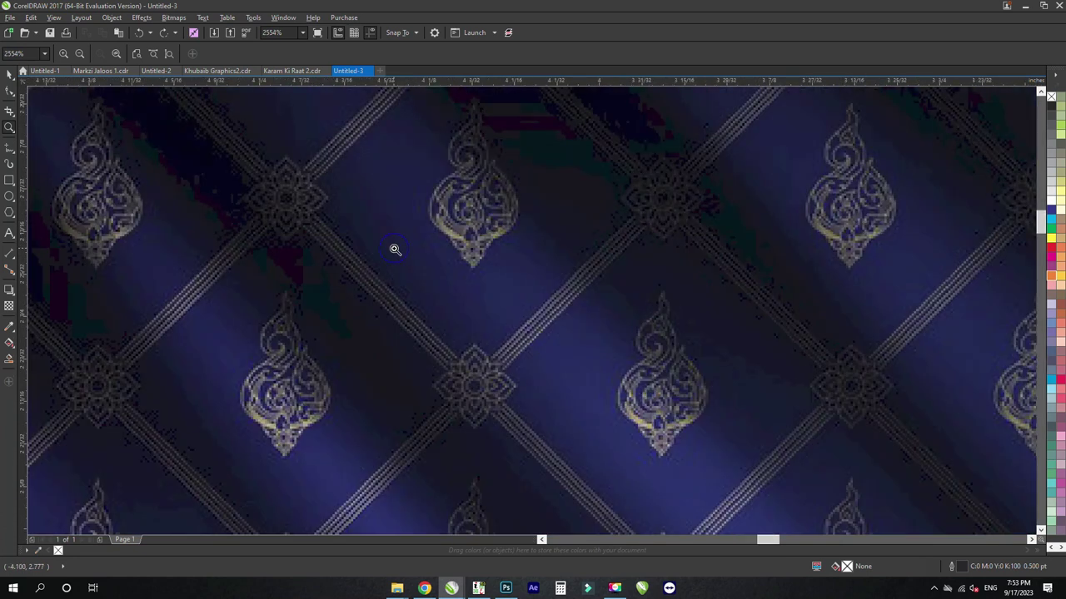
right_click(393, 248)
right_click(395, 249)
right_click(394, 249)
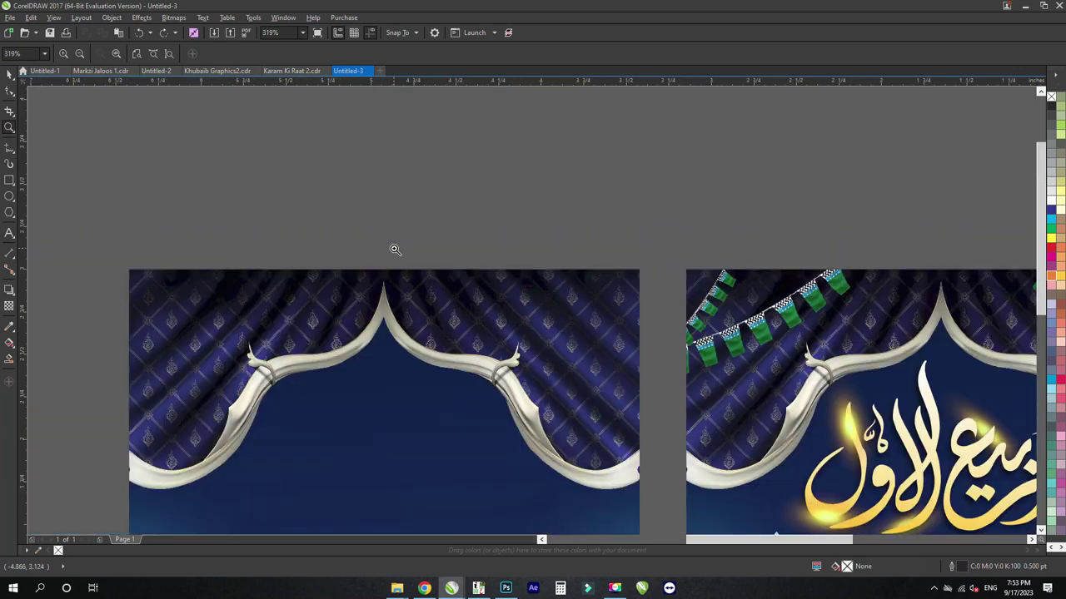
right_click(395, 249)
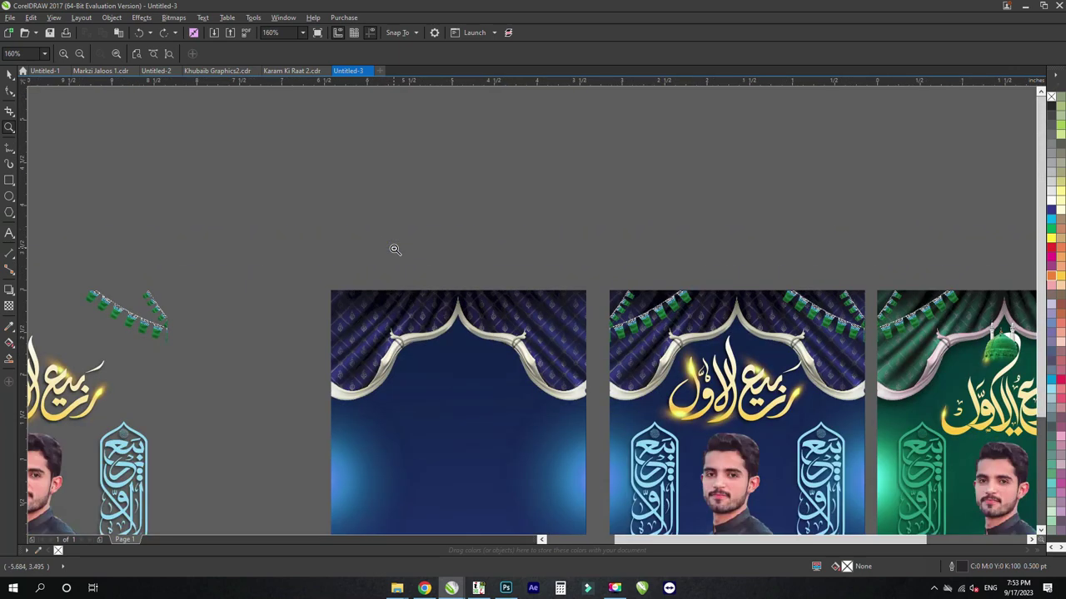
right_click(395, 249)
Step: Open the blue background's PowerClip contents for editing and move the curtain image out above the frame
key(space)
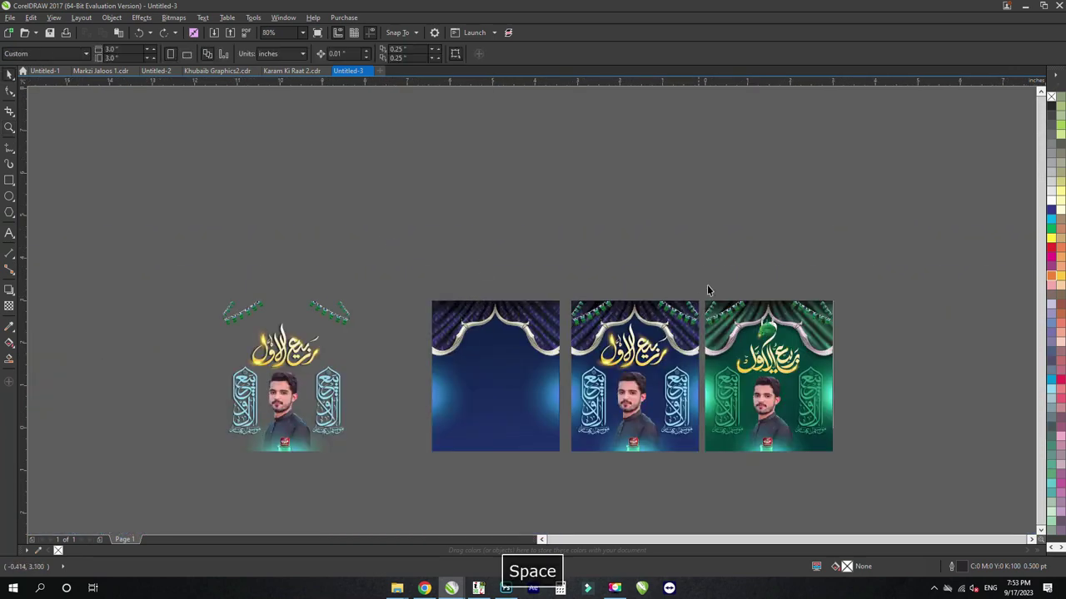
click(507, 369)
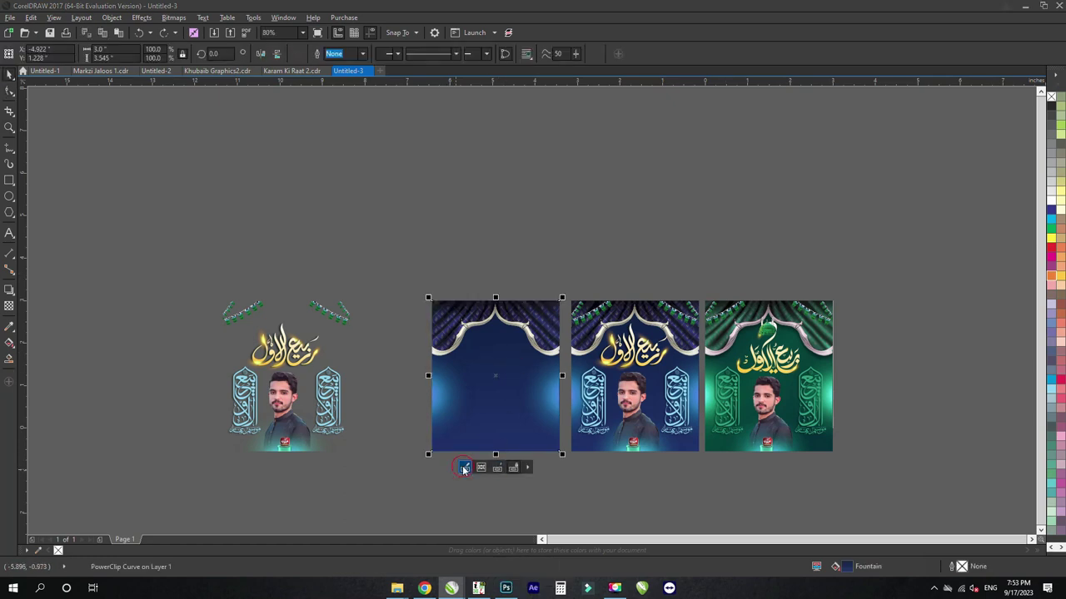
click(463, 468)
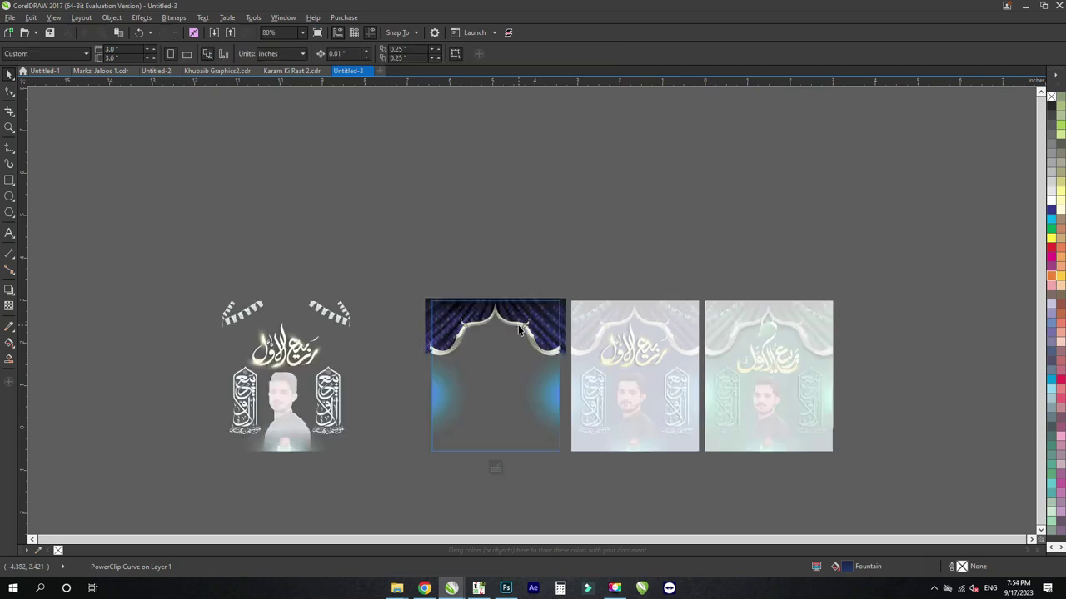
click(518, 329)
drag(528, 325, 442, 244)
click(442, 245)
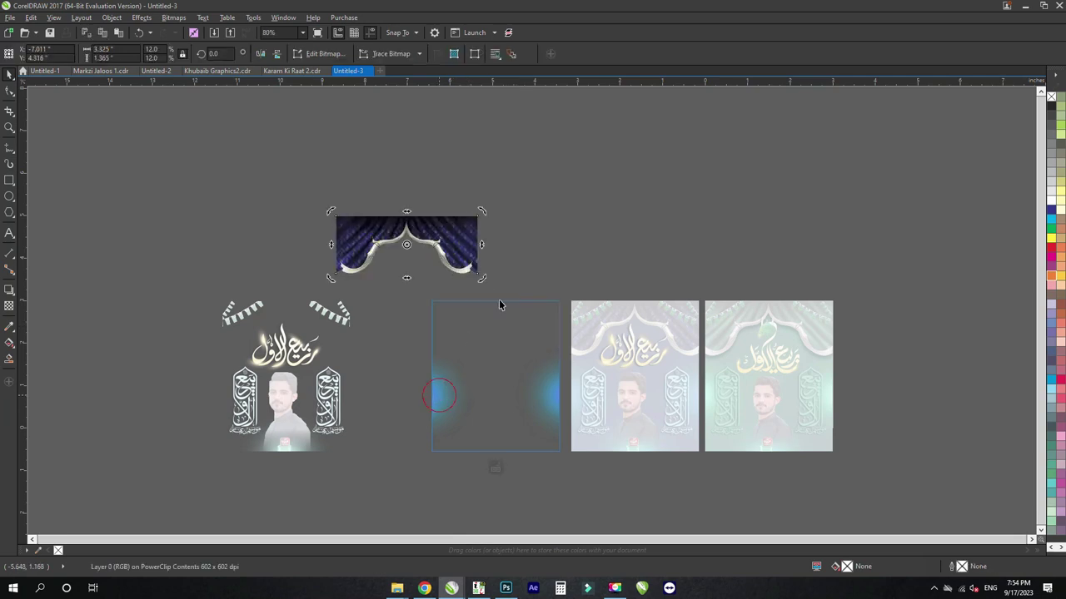
Step: Move the two blue side glows out of the PowerClip frame and place them beside the curtain
click(528, 242)
drag(513, 307, 543, 250)
click(543, 250)
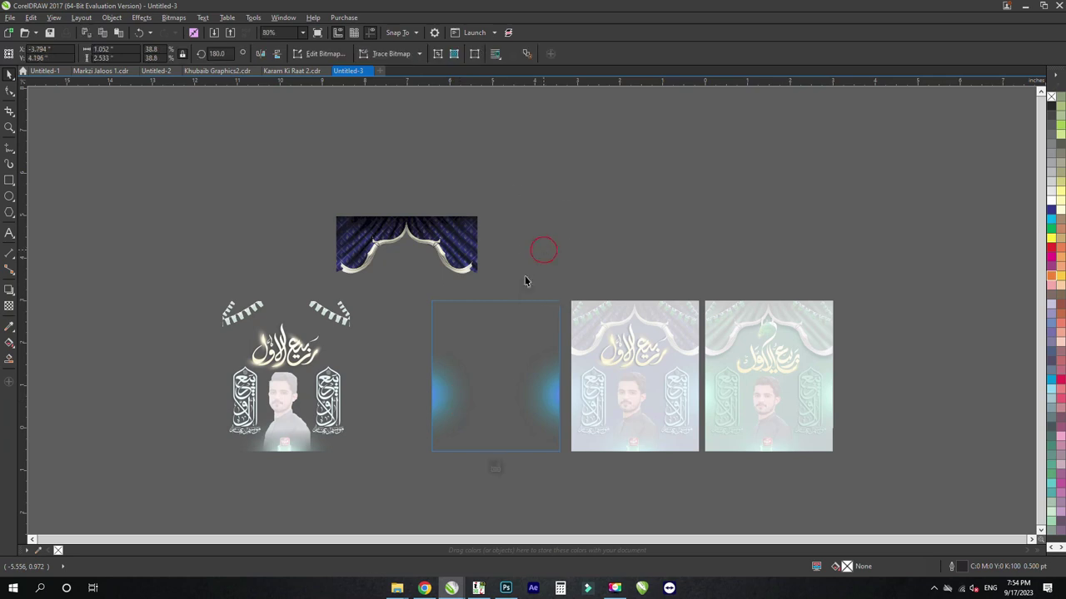
drag(551, 392, 599, 234)
click(598, 234)
click(672, 194)
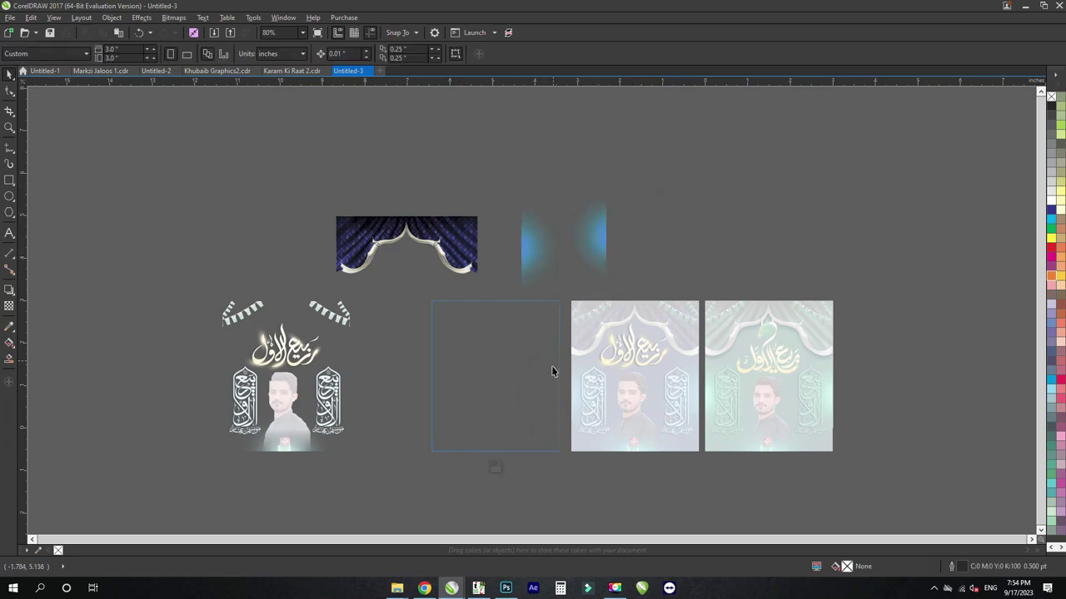
Step: Examine the soft gradient of the extracted blue side glow up close
key(z)
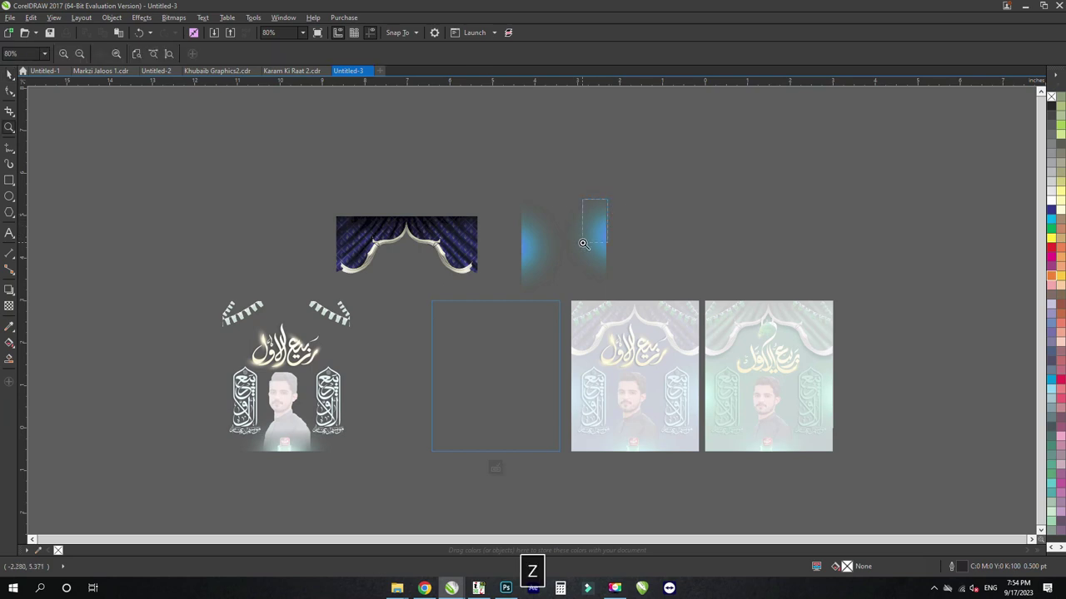
click(582, 243)
click(599, 423)
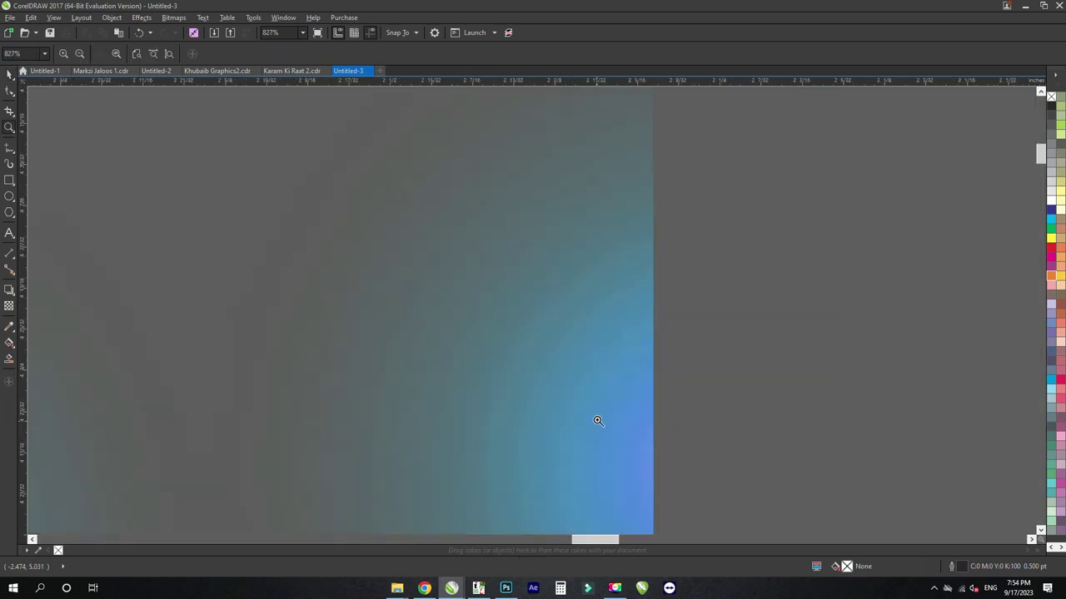
right_click(584, 388)
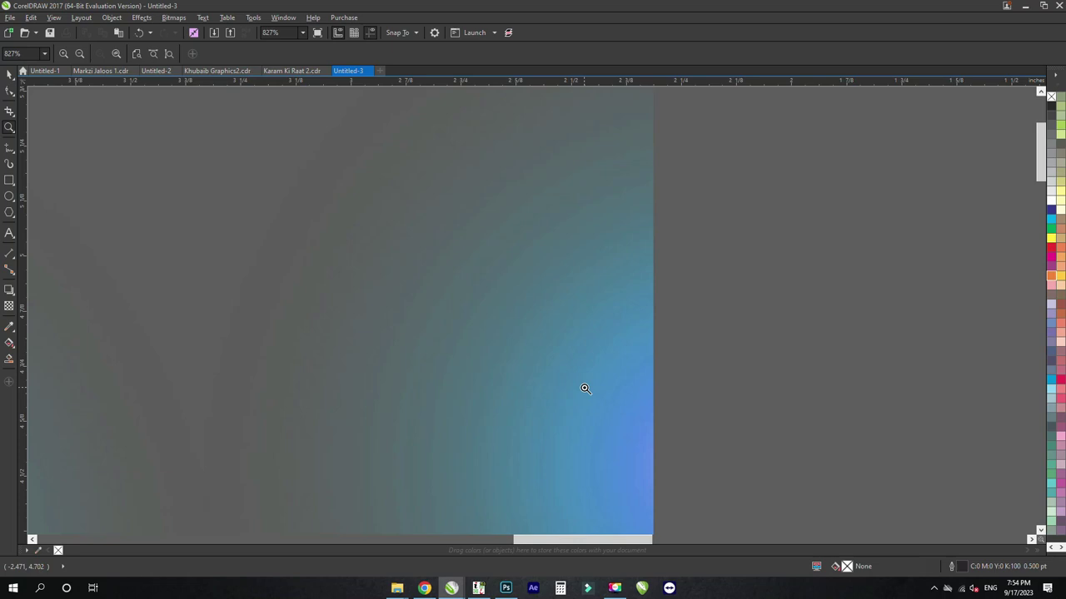
right_click(565, 348)
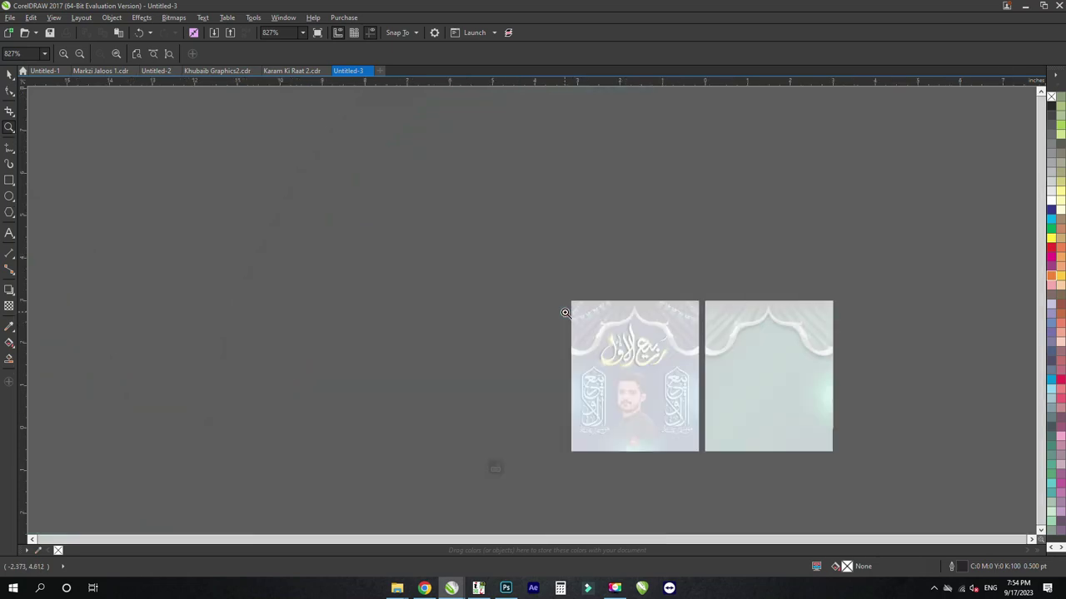
key(space)
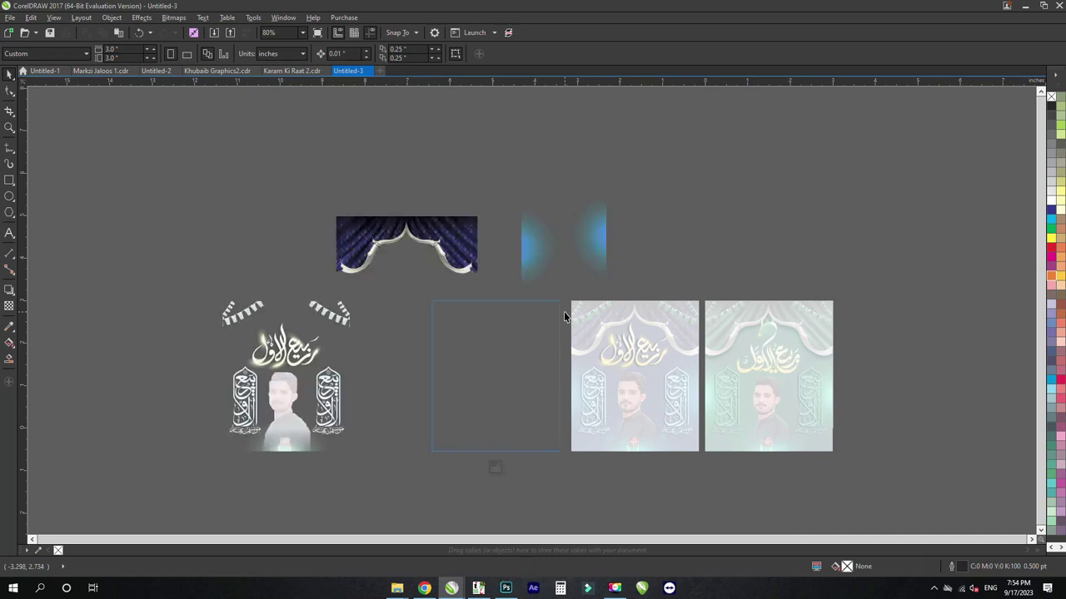
Step: Undo the whole dismantling of the blue poster, back through the PowerClip edits, element moves, ungrouping and the duplicate itself
key(ctrl+z)
key(ctrl+z)
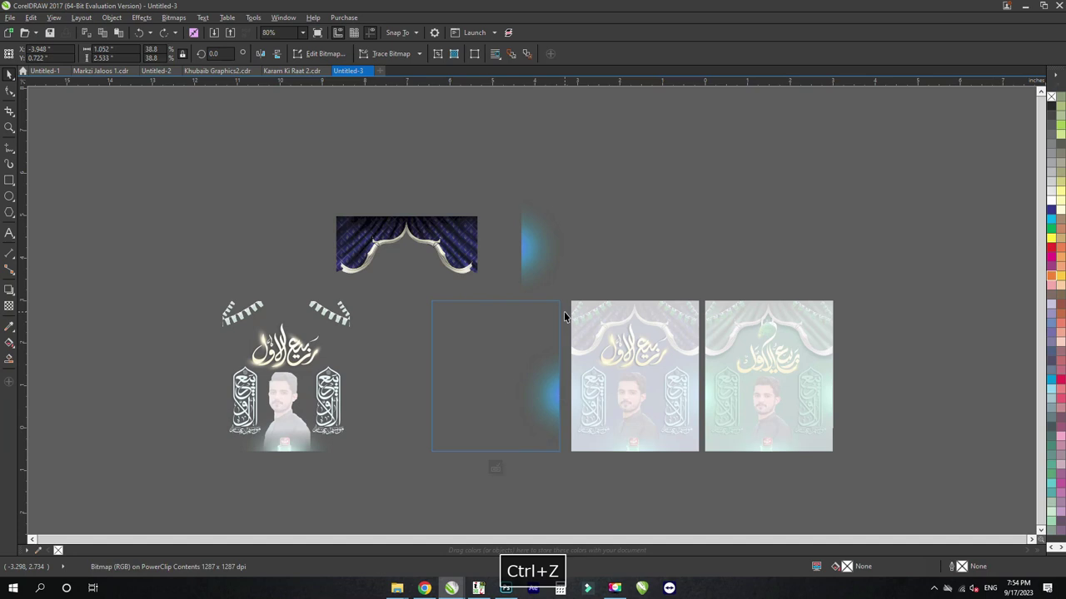
key(ctrl+z)
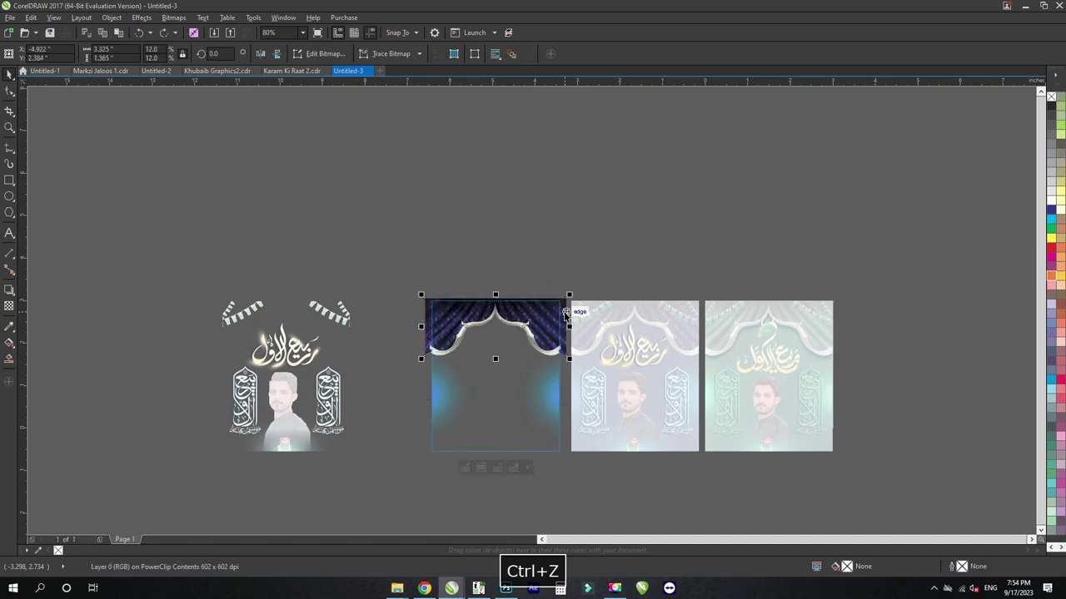
key(ctrl+z)
key(ctrl+z)
key(ctrl+z)
key(ctrl+z)
key(ctrl+z)
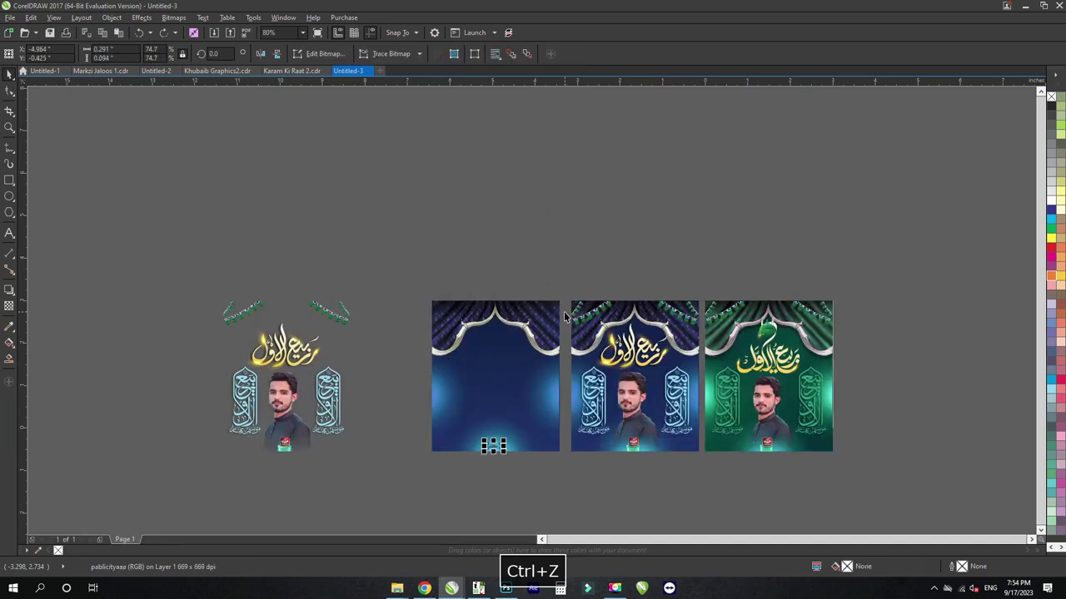
key(ctrl+z)
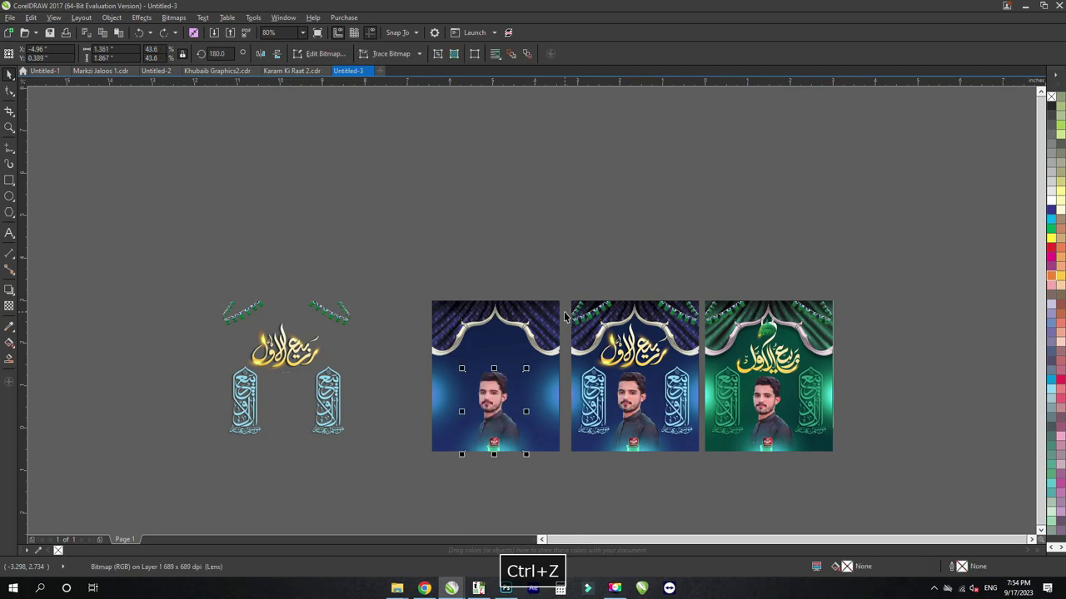
key(ctrl+z)
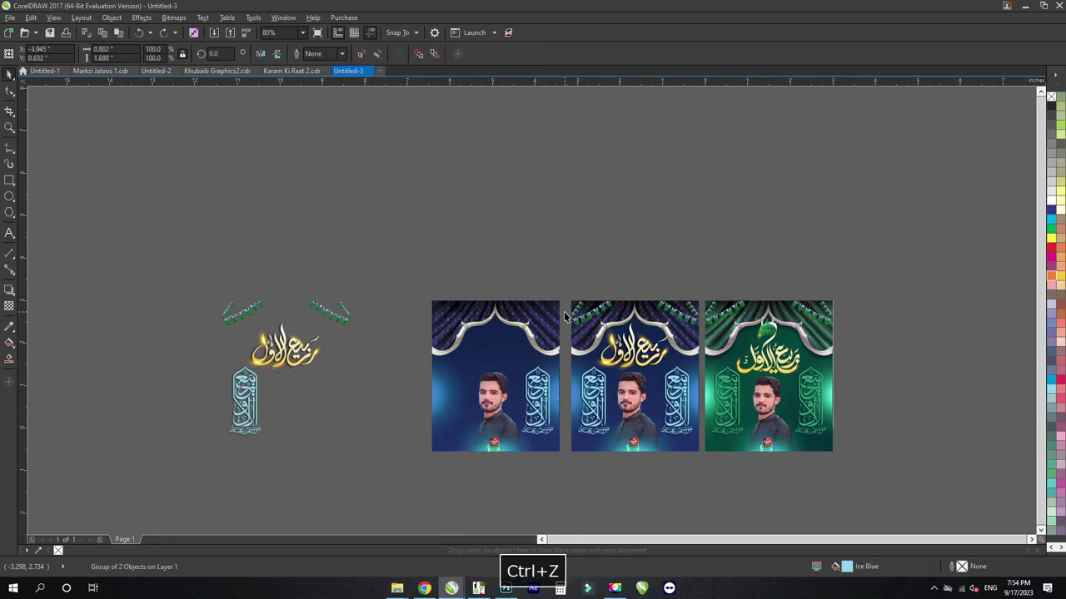
key(ctrl+z)
key(ctrl+z)
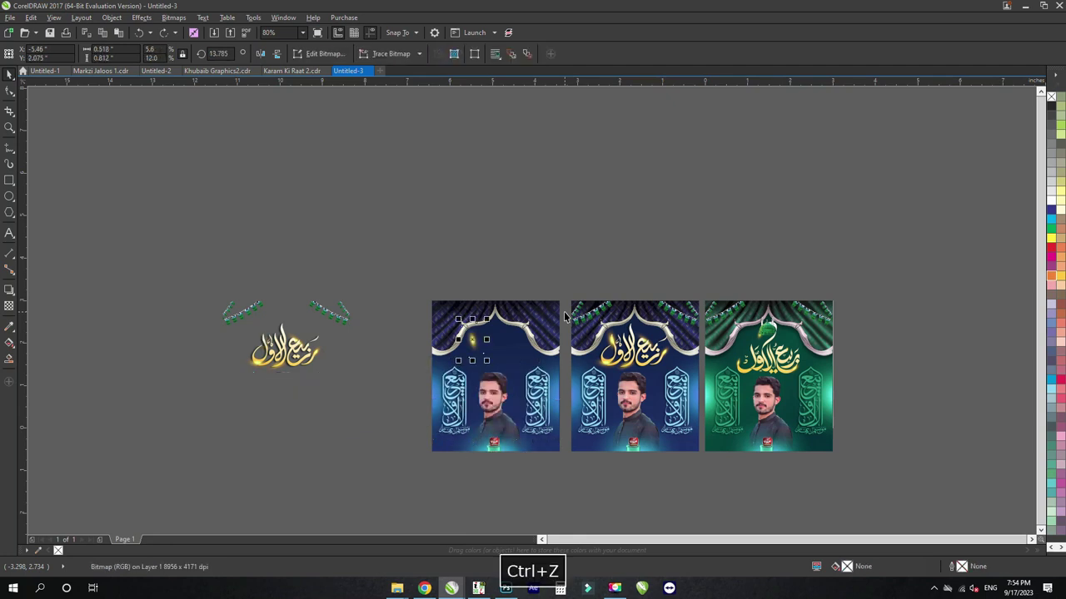
key(ctrl+z)
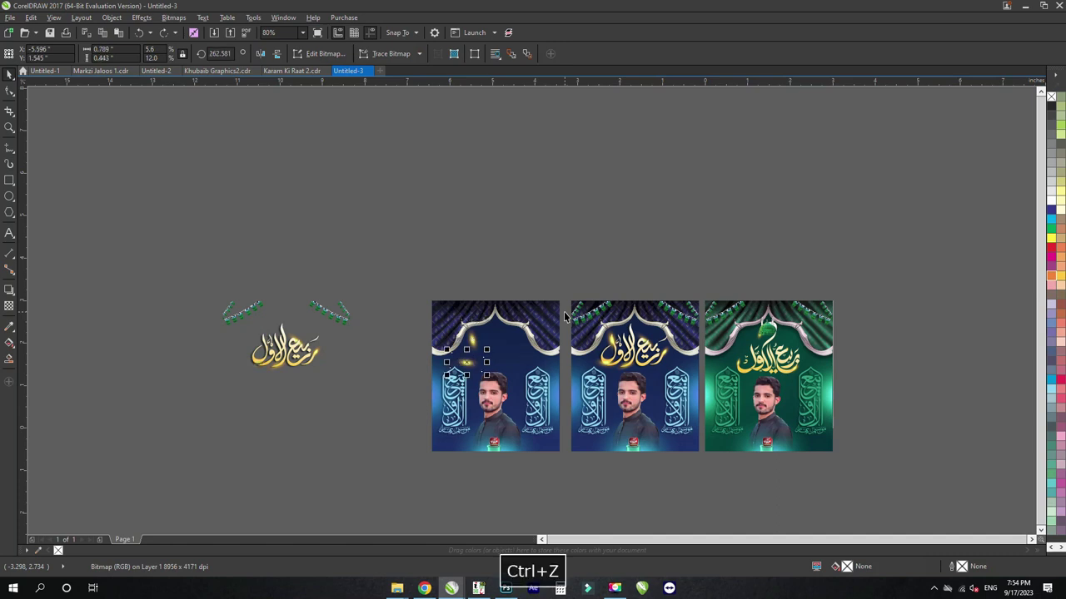
key(ctrl+z)
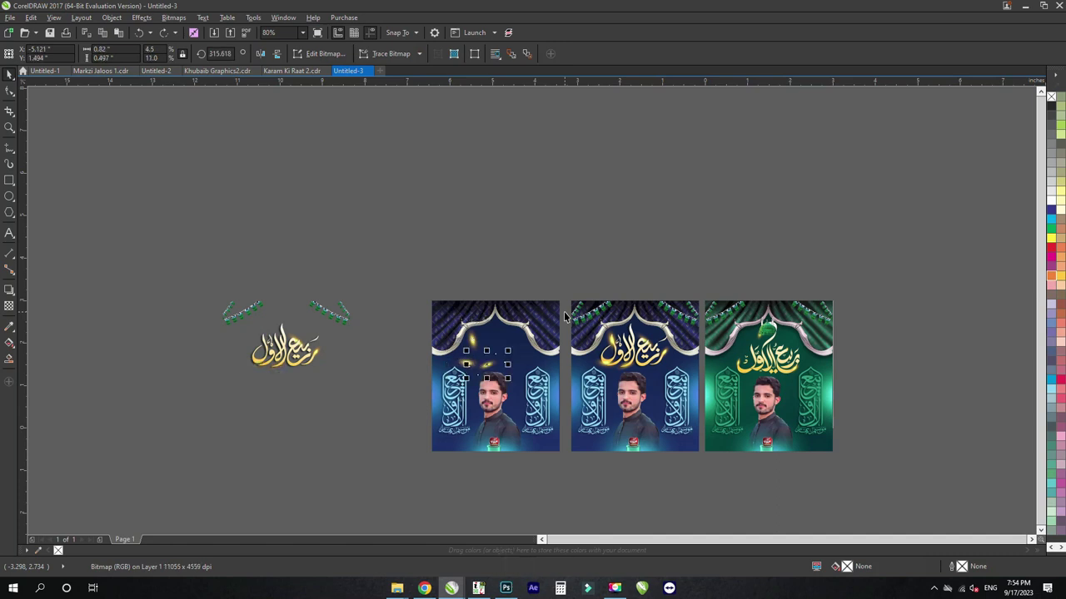
key(ctrl+z)
key(ctrl+z)
key(ctrl+z)
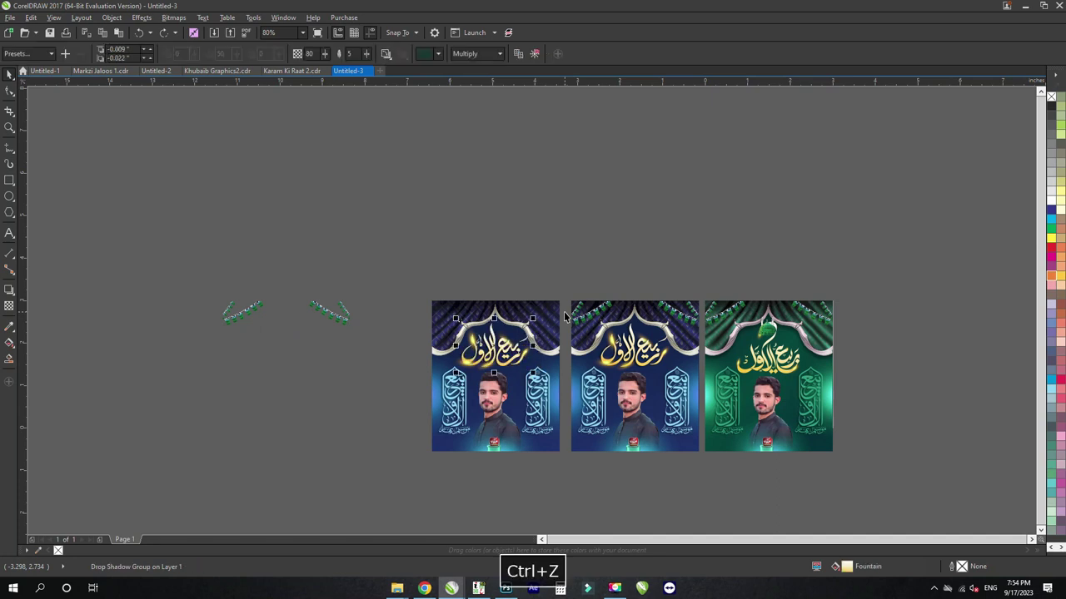
key(ctrl+z)
key(ctrl+z)
key(ctrl+z)
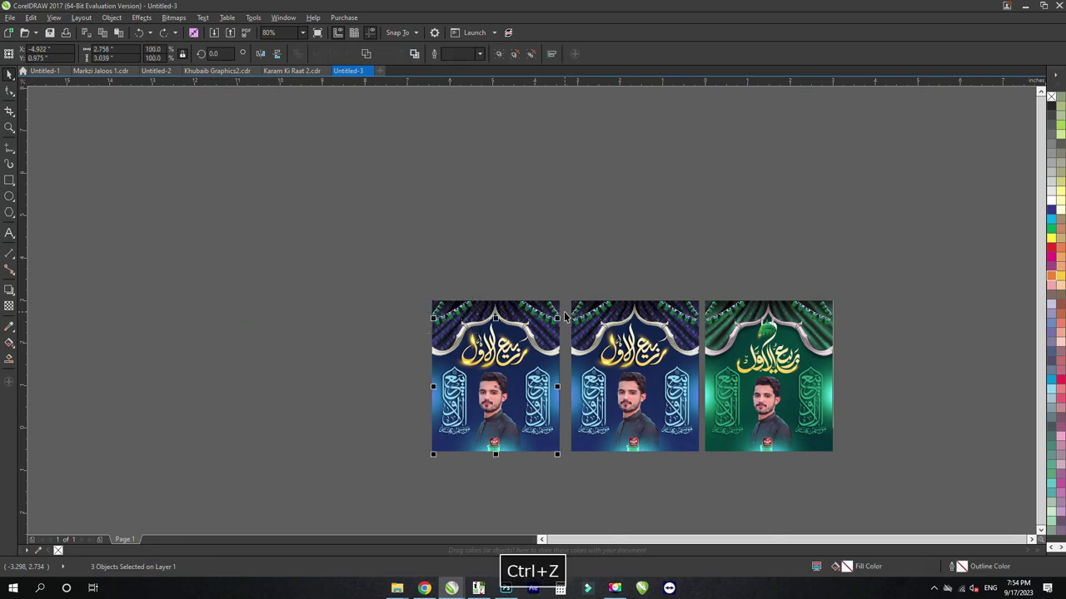
key(ctrl+z)
key(ctrl+z)
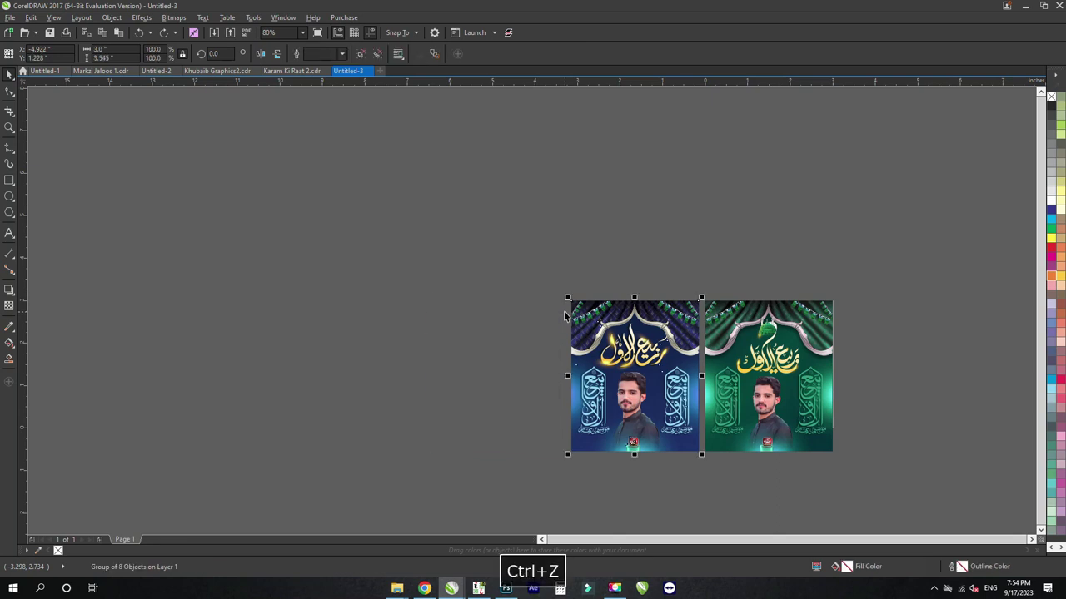
Step: Place a copy of the green poster beside the original and ungroup it into separate objects
key(z)
drag(871, 253, 696, 426)
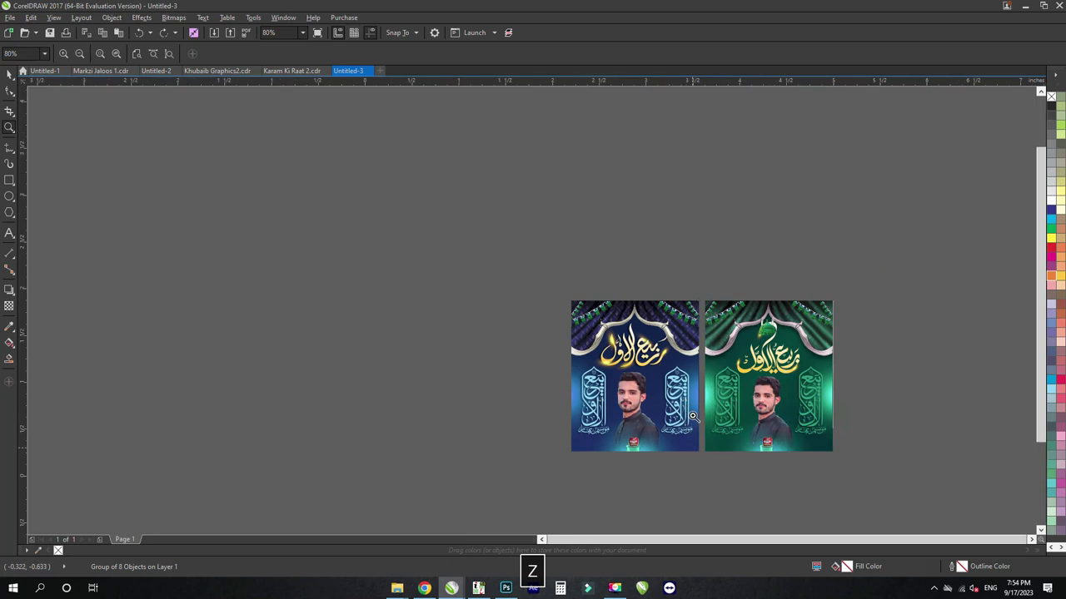
key(space)
drag(556, 356, 814, 335)
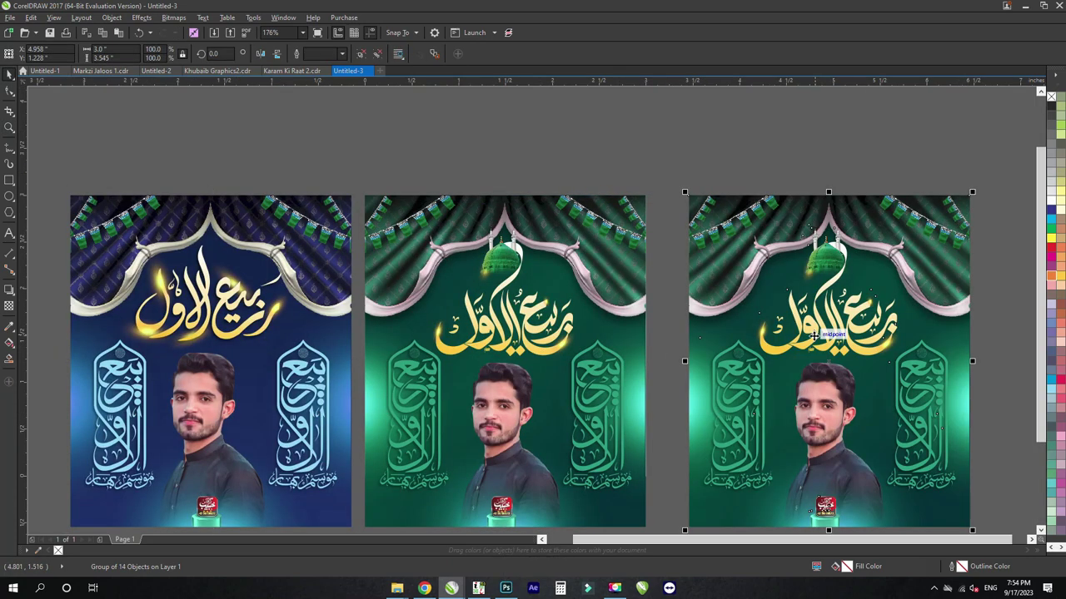
scroll(715, 218, down, 2)
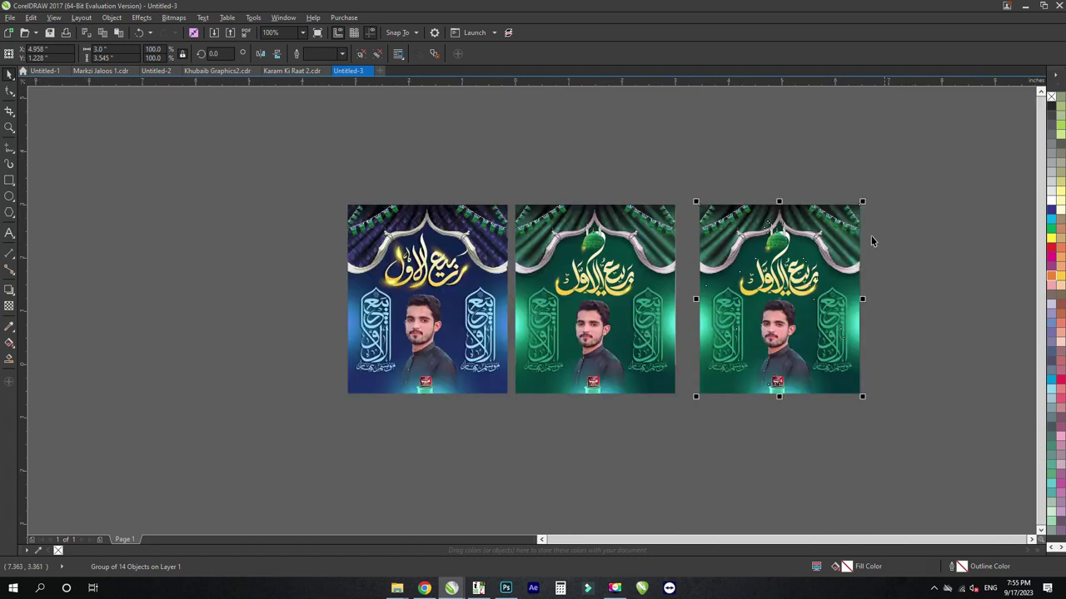
key(ctrl+u)
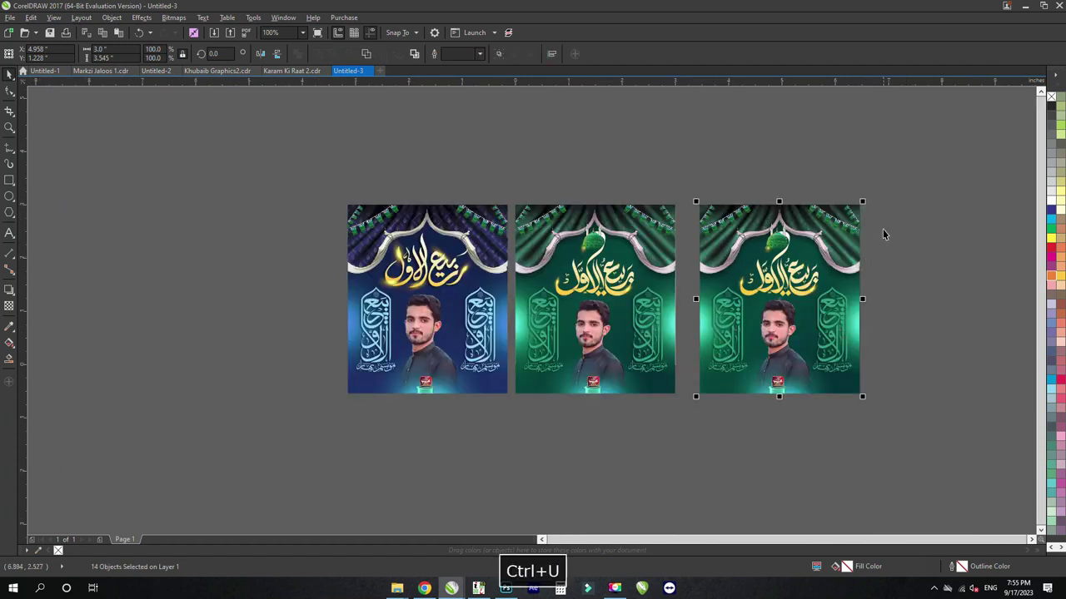
Step: Move the gold calligraphy title out of the copied green poster into the empty space beside it
key(z)
drag(890, 212, 694, 397)
key(space)
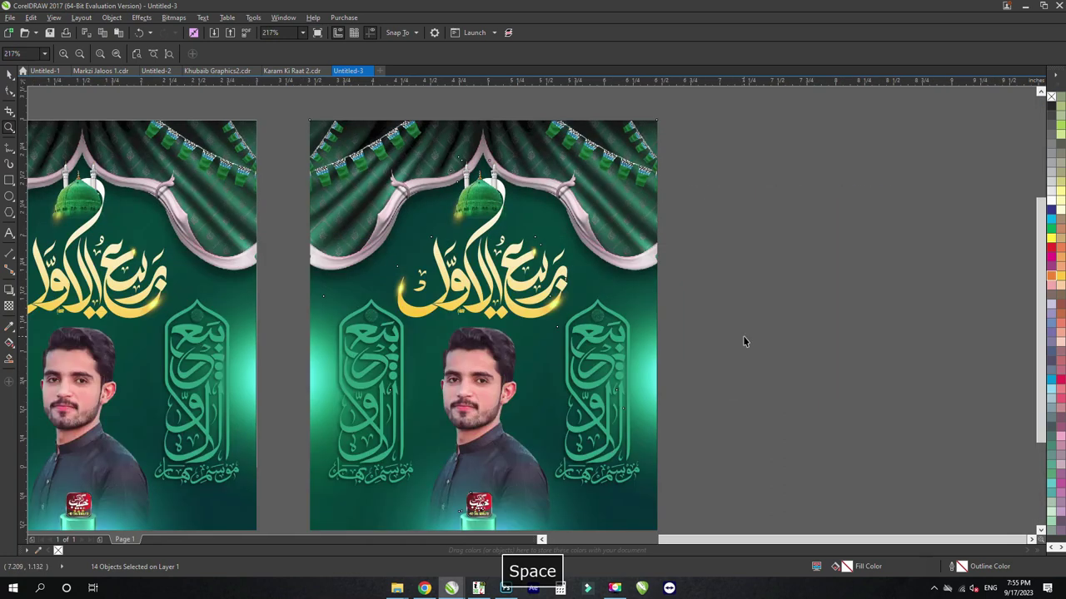
click(457, 254)
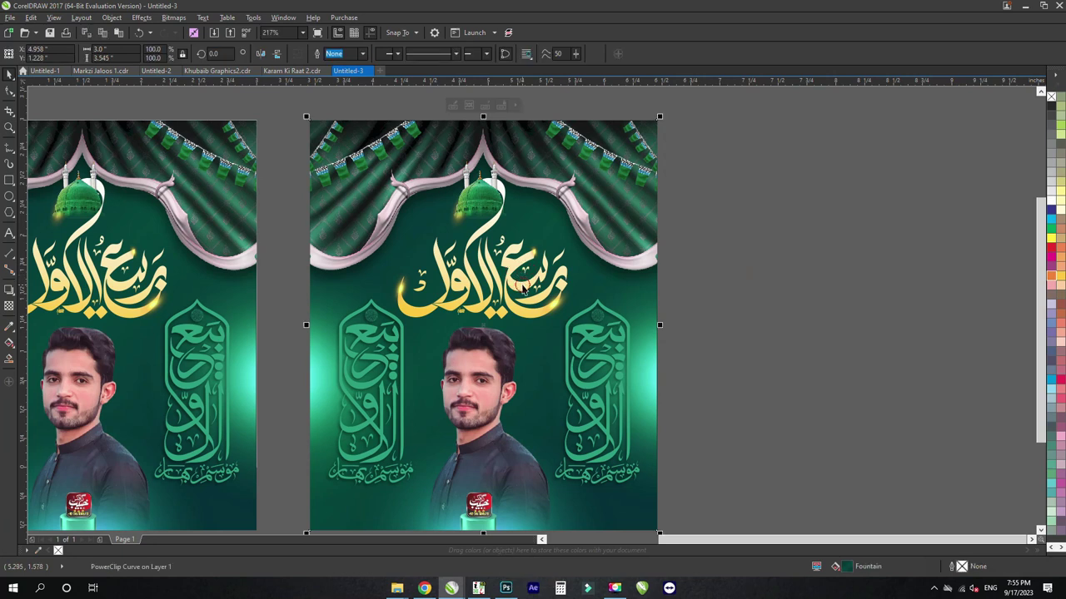
ctrl+click(522, 286)
drag(522, 284, 1005, 292)
key(F4)
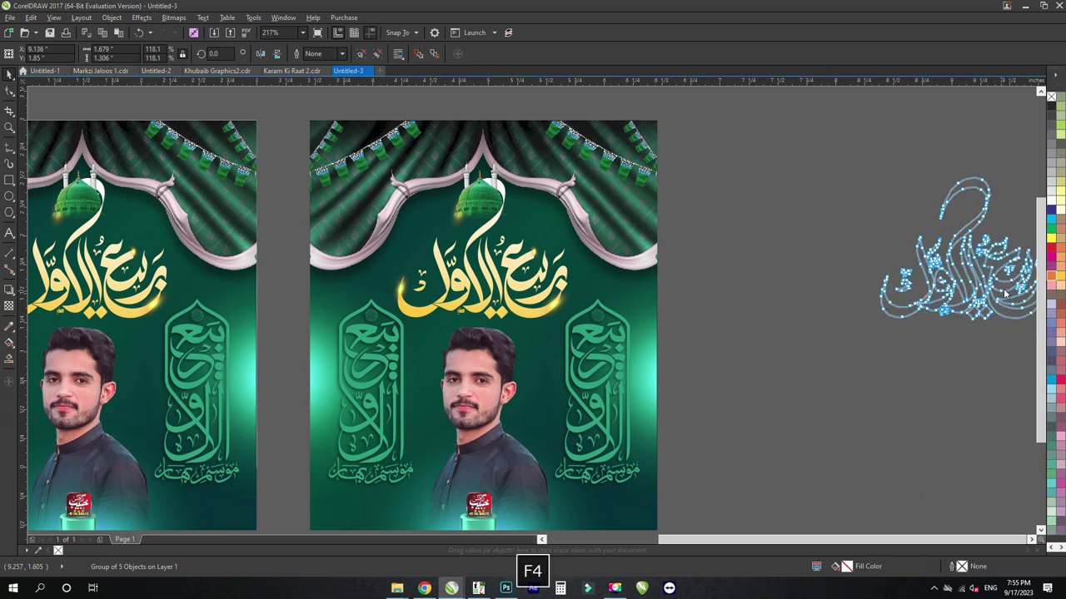
key(space)
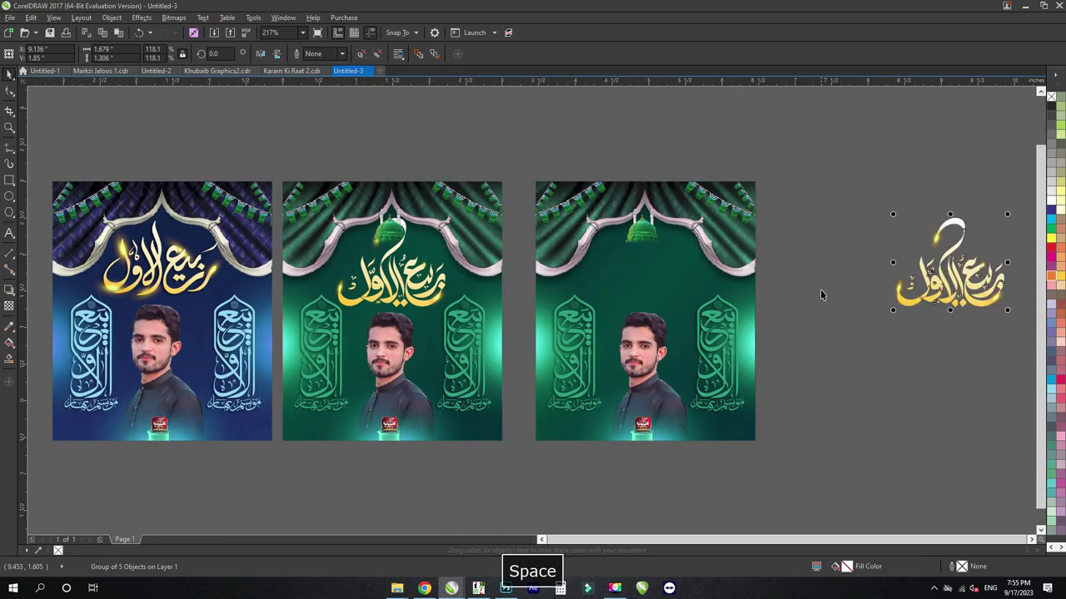
click(864, 293)
click(922, 291)
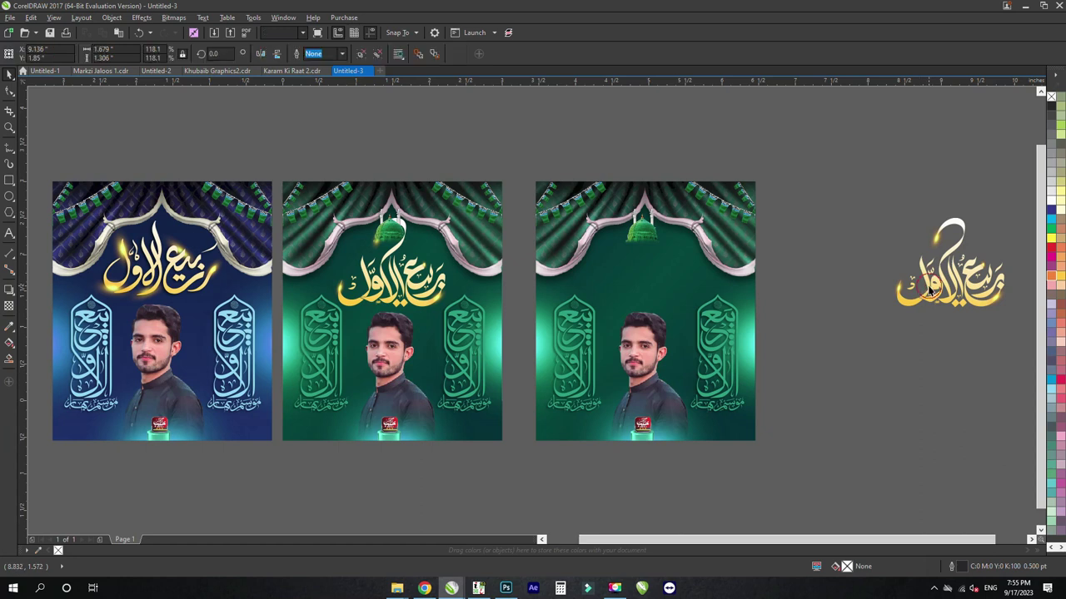
Step: Repeat the title's move on both green dome images and the pair of minarets to place them with the title
double_click(652, 239)
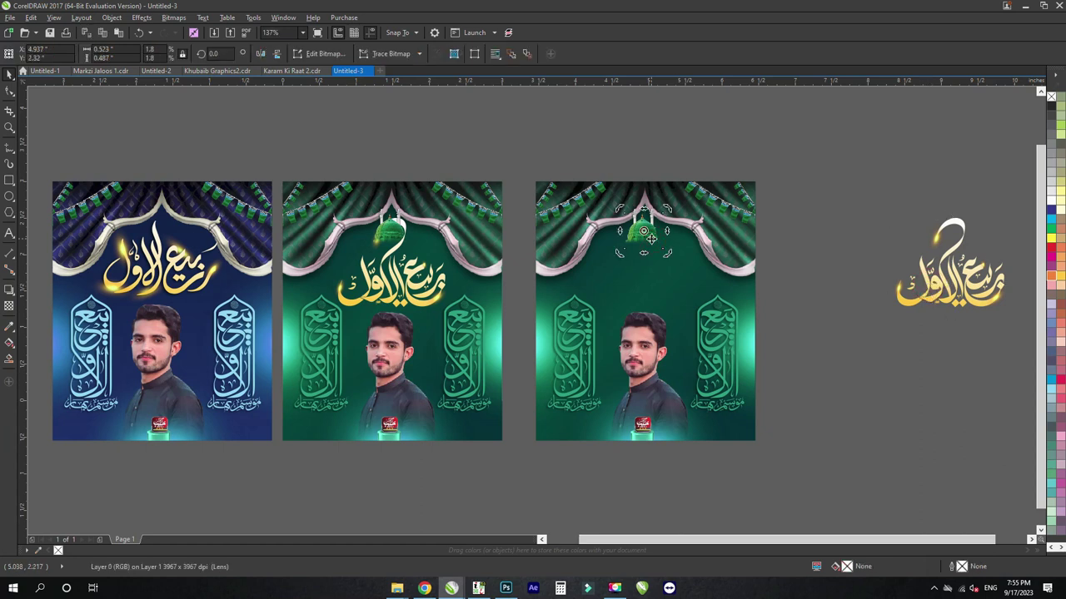
ctrl+click(652, 239)
ctrl+click(651, 240)
ctrl+click(652, 240)
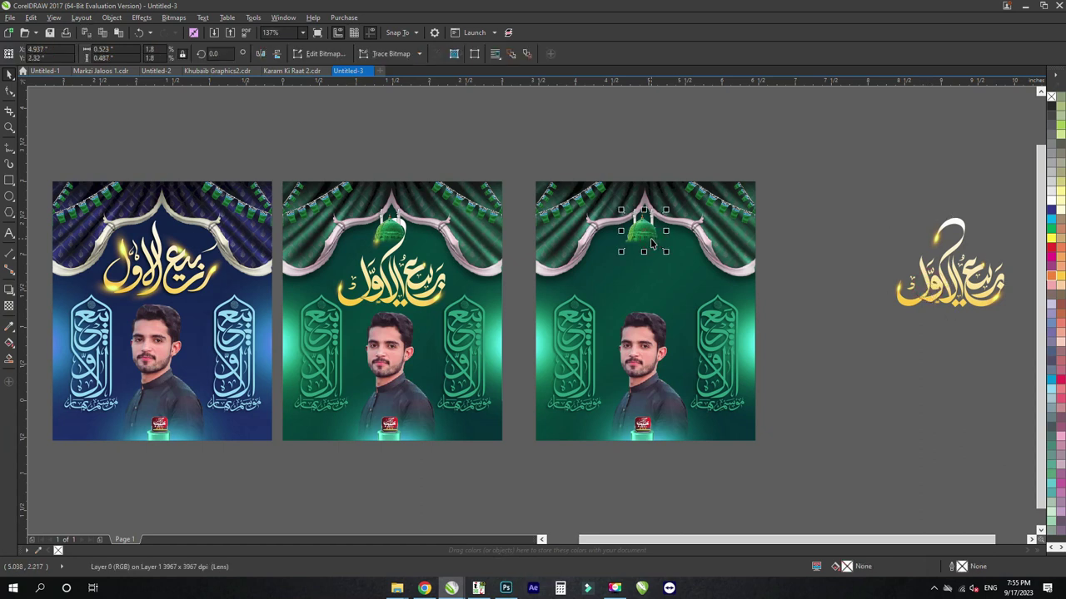
key(ctrl+r)
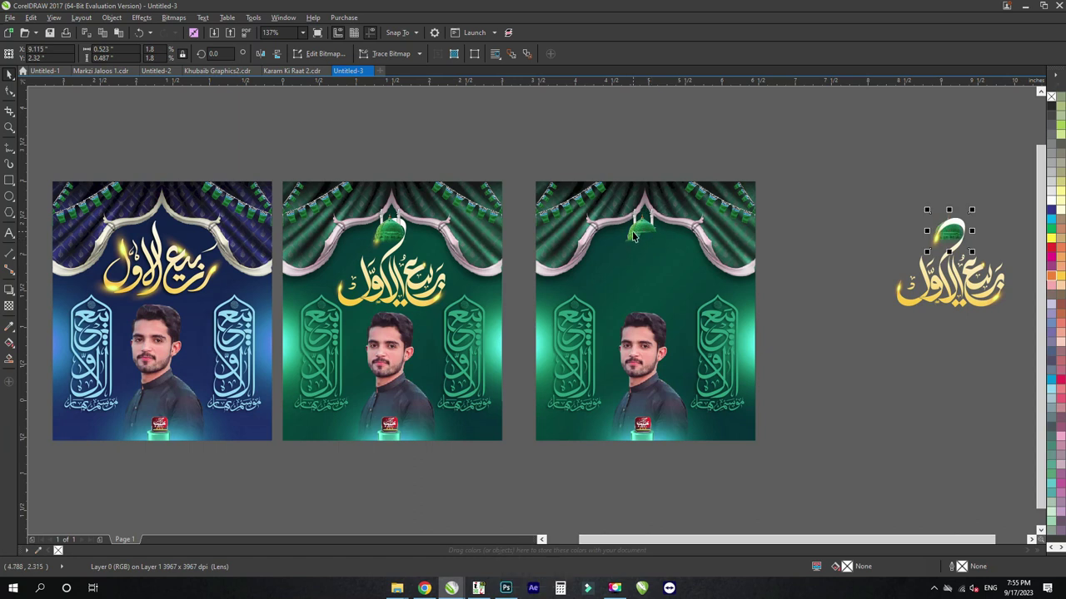
click(633, 242)
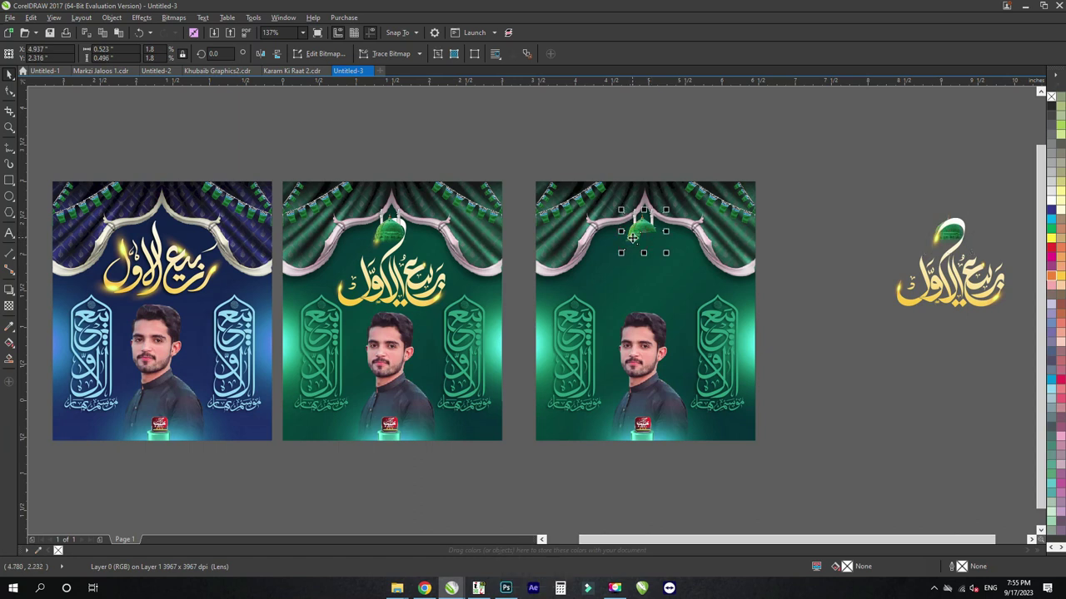
key(ctrl+r)
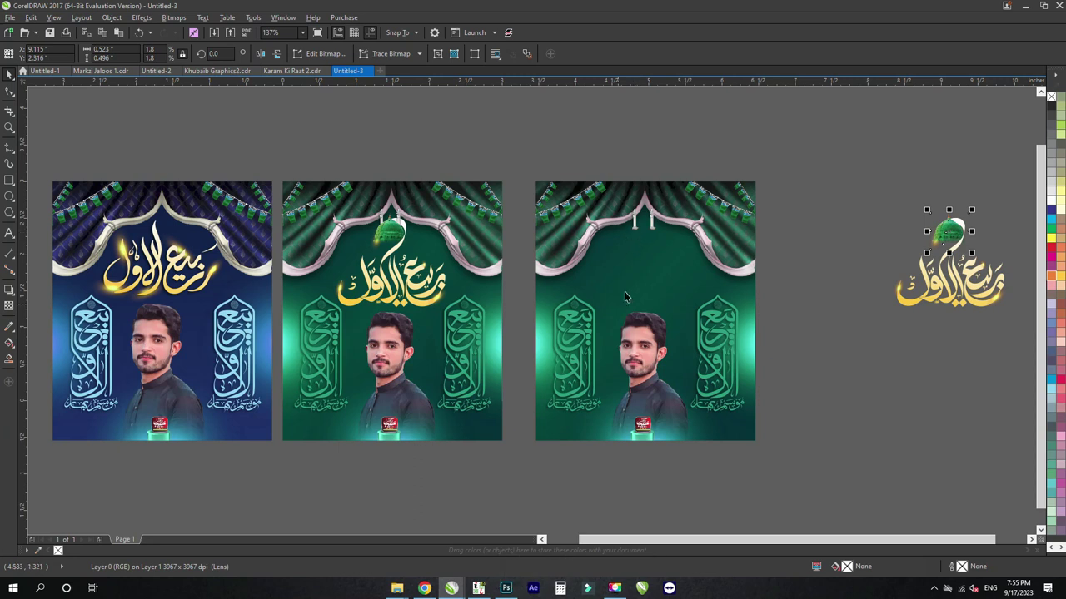
click(654, 227)
key(ctrl+r)
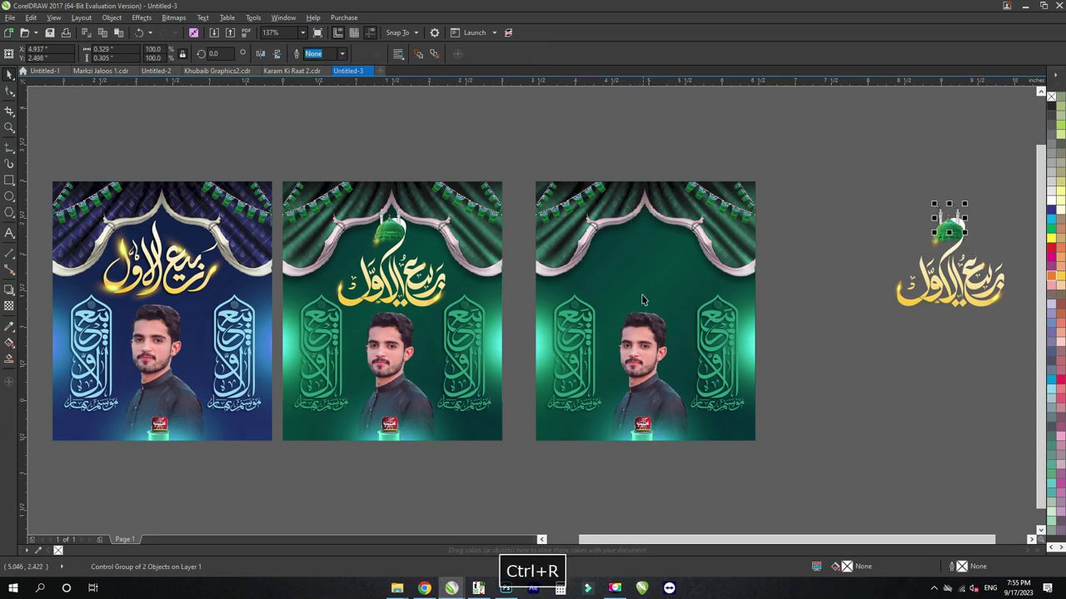
Step: Repeat the same move on the green calligraphy side panels, the portrait and the small red logo group of the copied poster
click(579, 333)
key(ctrl+r)
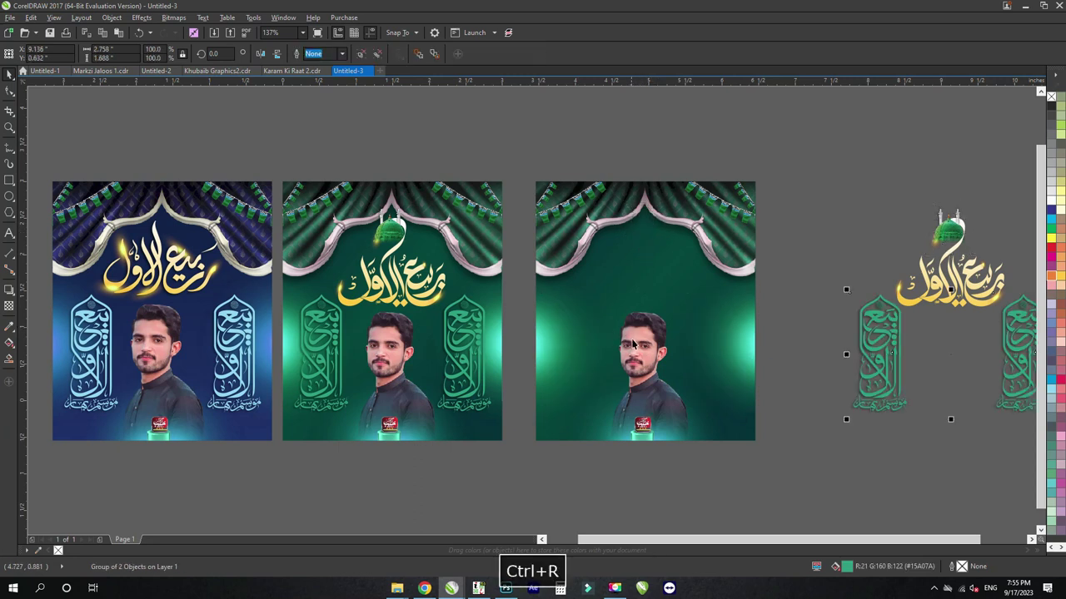
click(635, 344)
key(ctrl+r)
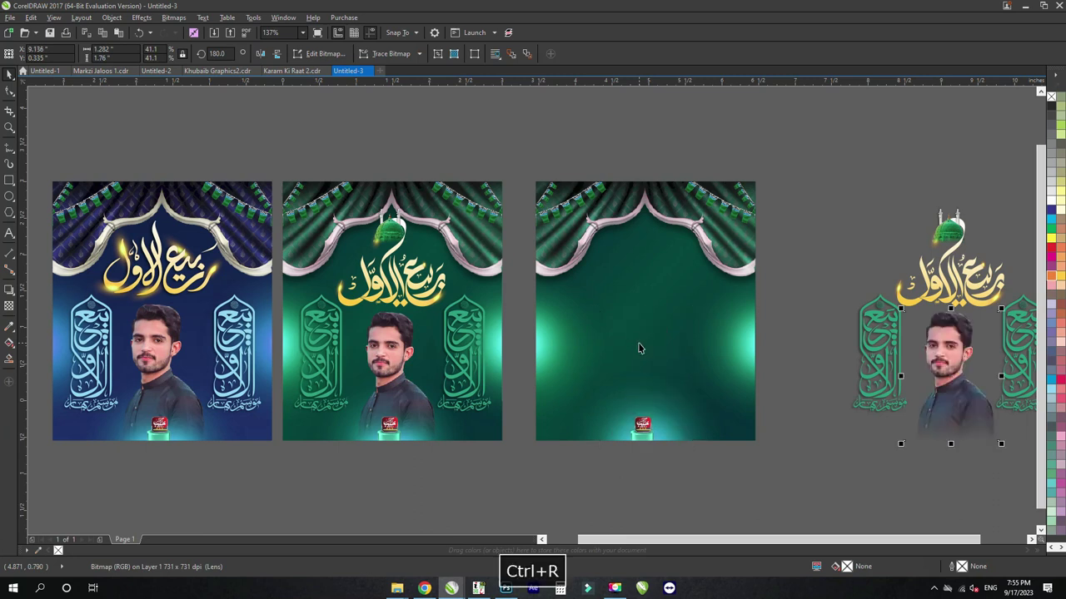
click(645, 425)
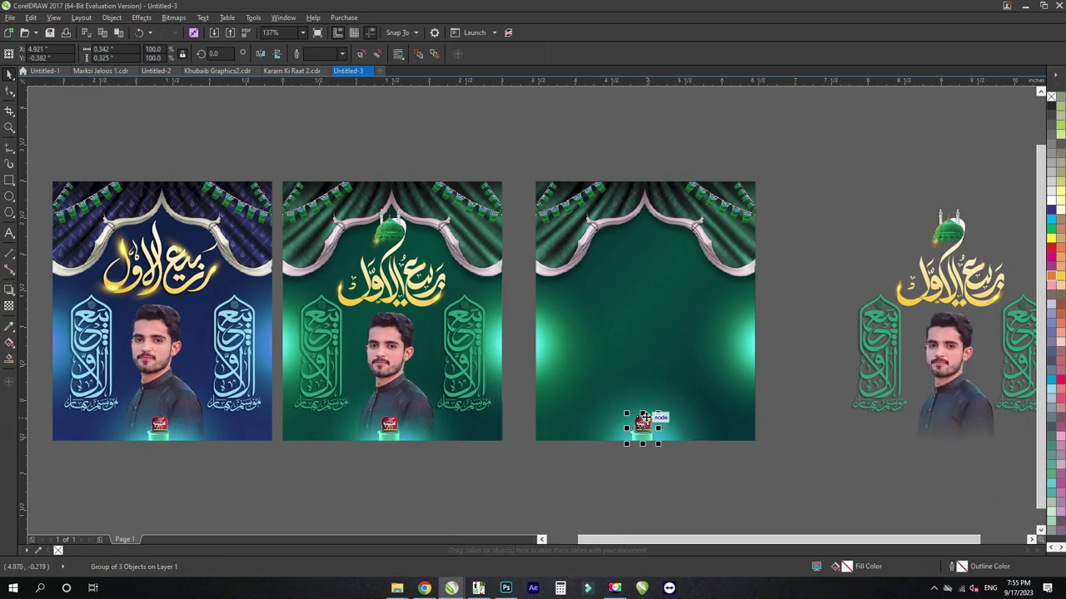
key(ctrl+r)
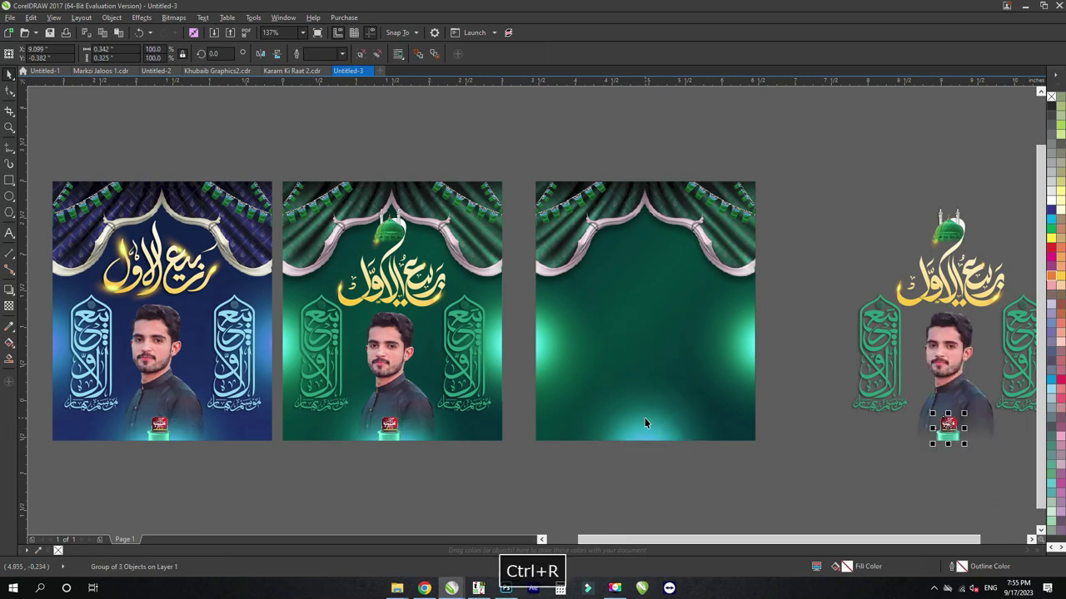
Step: Repeat the same move on both green bunting garlands of the copied poster to place them with the other separated elements
click(582, 195)
key(ctrl+r)
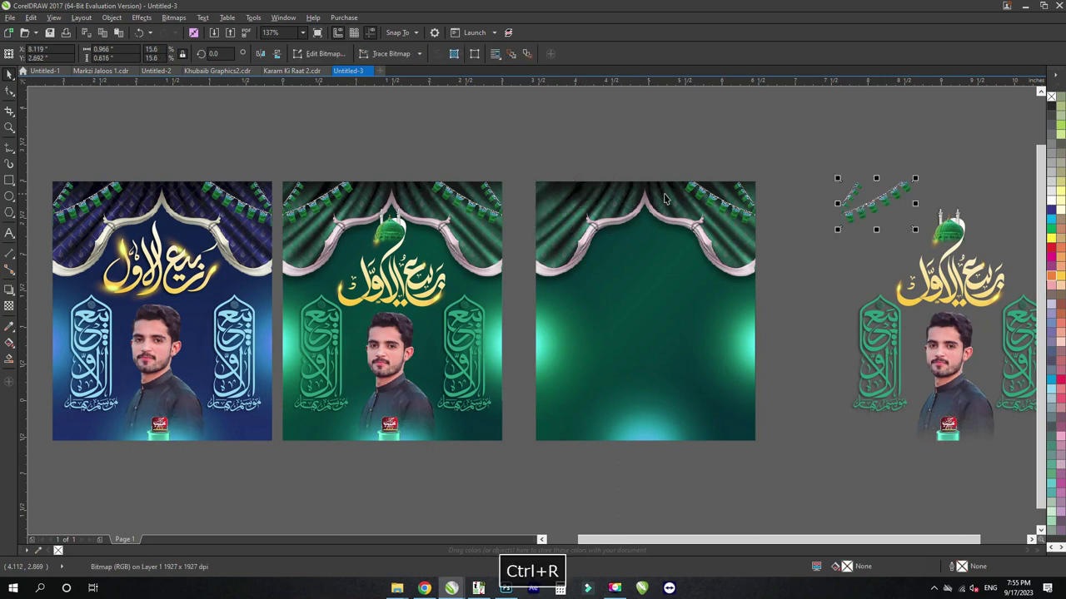
double_click(701, 195)
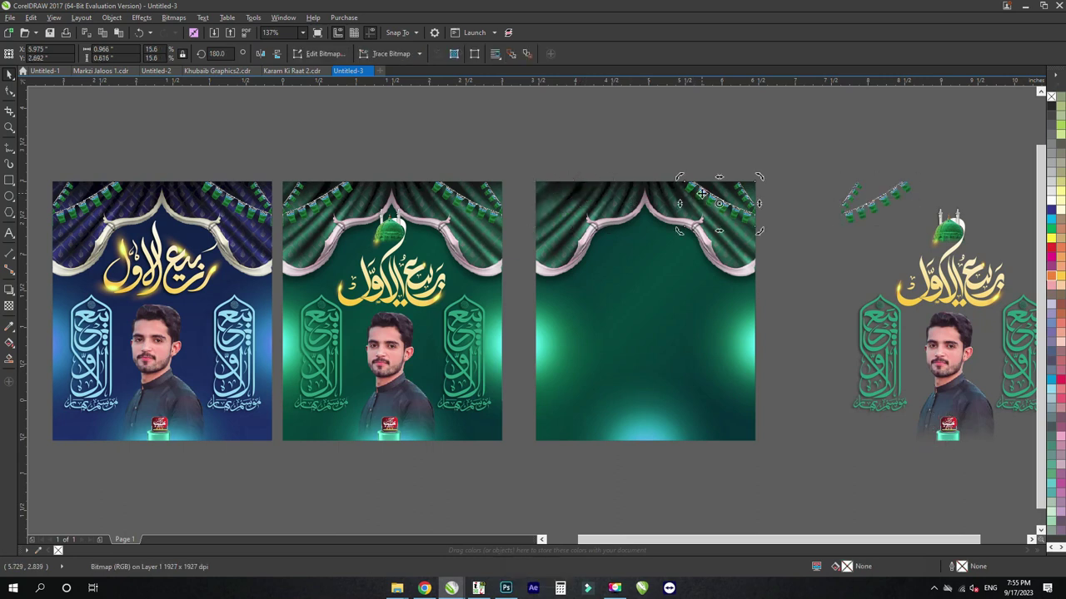
key(ctrl+r)
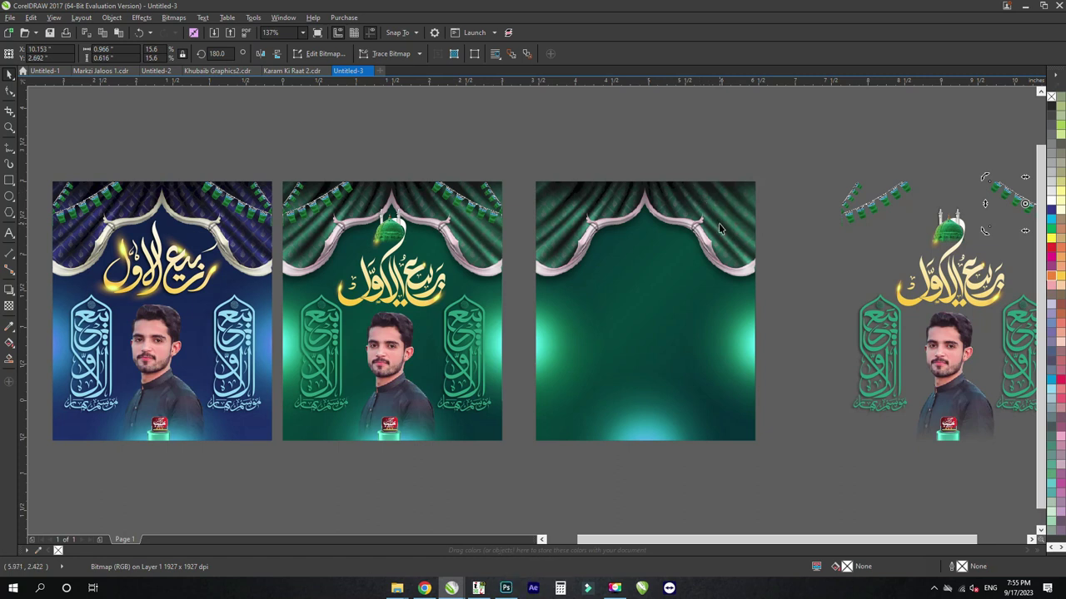
Step: Examine the separated green dome and the yellow glow on the gold calligraphy title at close range for image quality
key(z)
drag(968, 209, 931, 243)
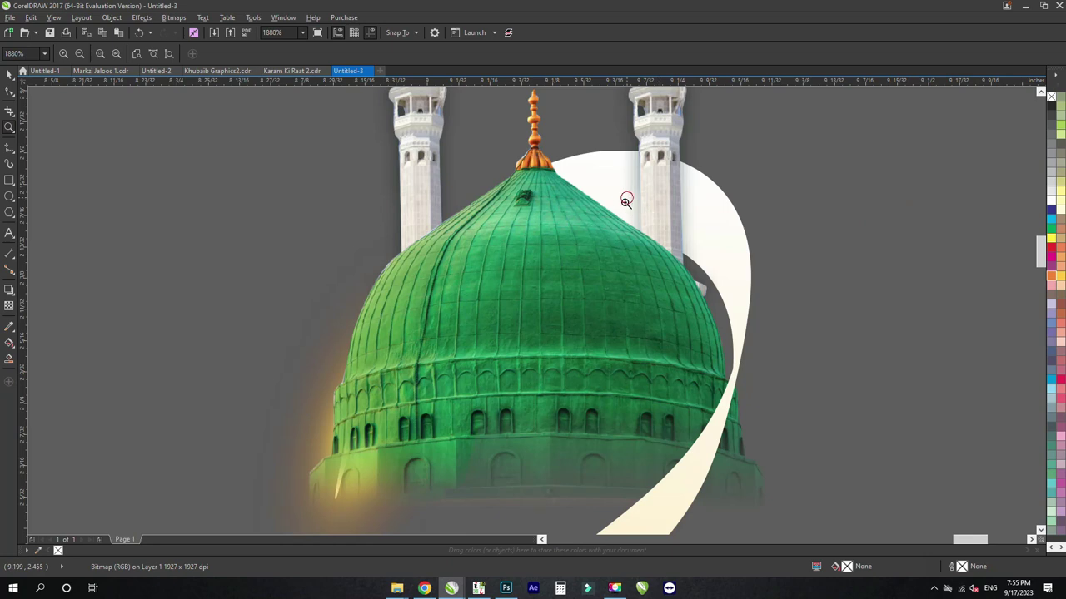
click(514, 306)
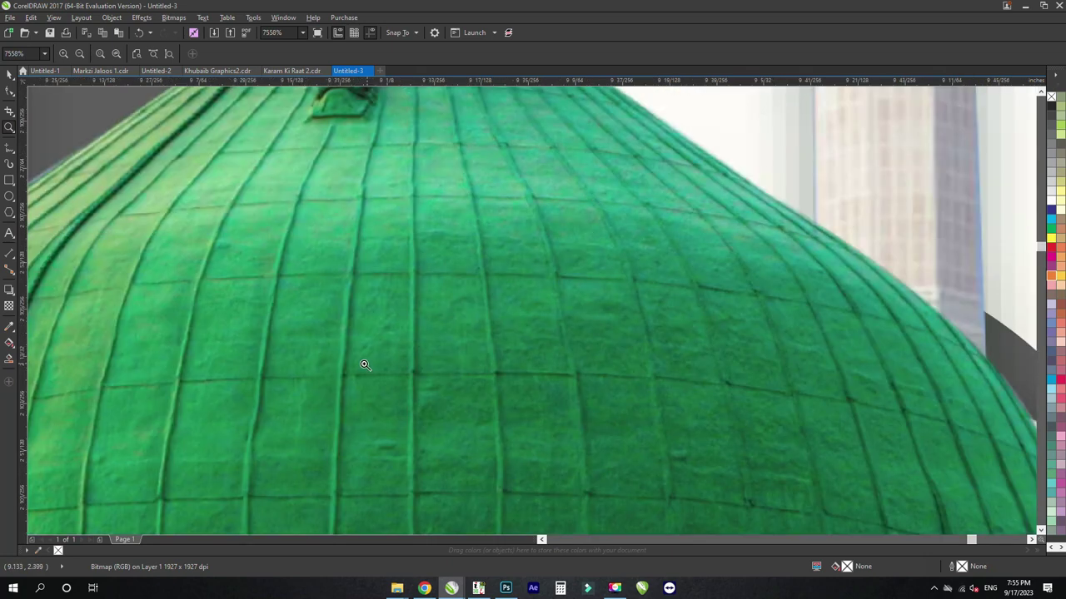
click(365, 363)
click(369, 357)
click(475, 354)
scroll(475, 354, down, 4)
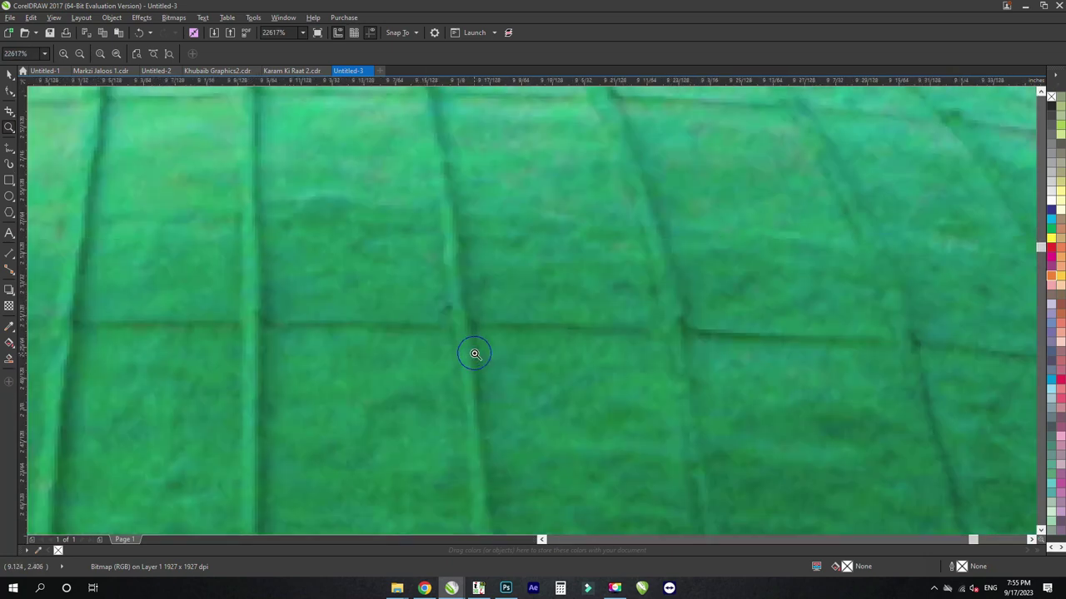
scroll(665, 405, down, 2)
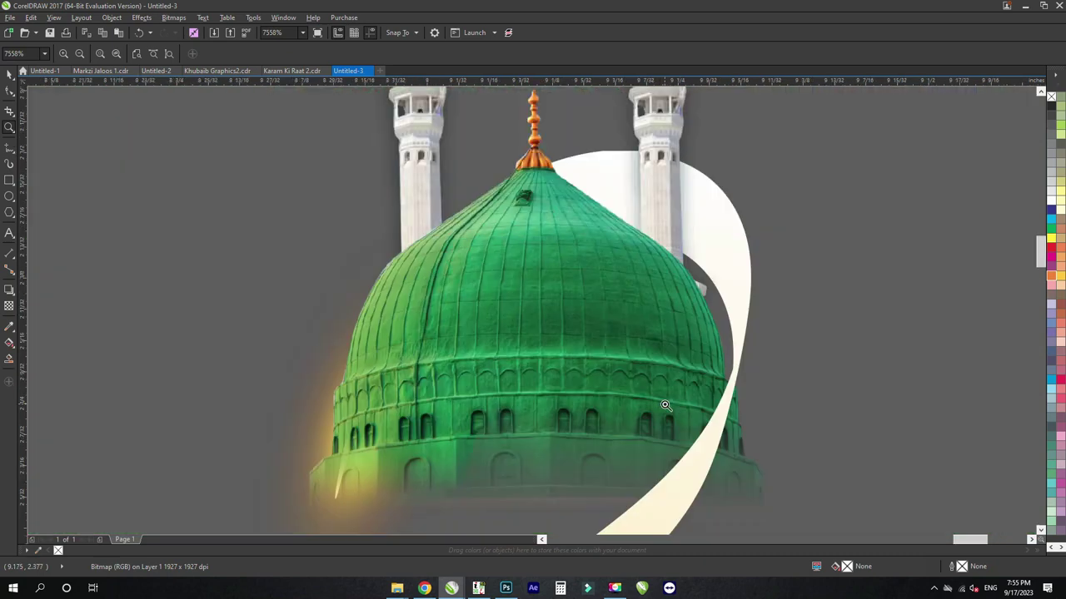
scroll(608, 247, down, 1)
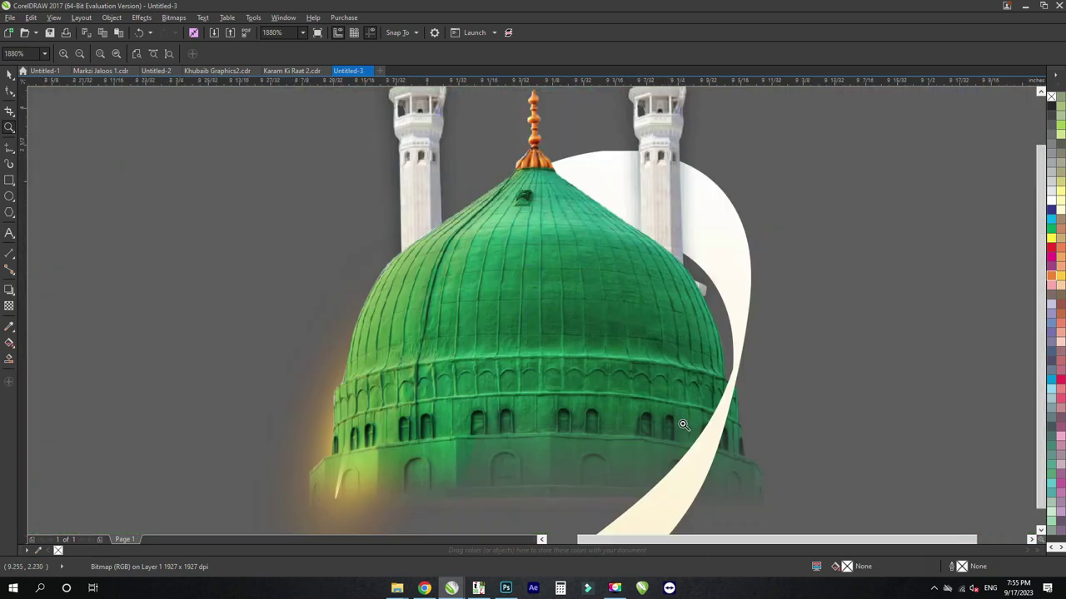
scroll(681, 374, down, 4)
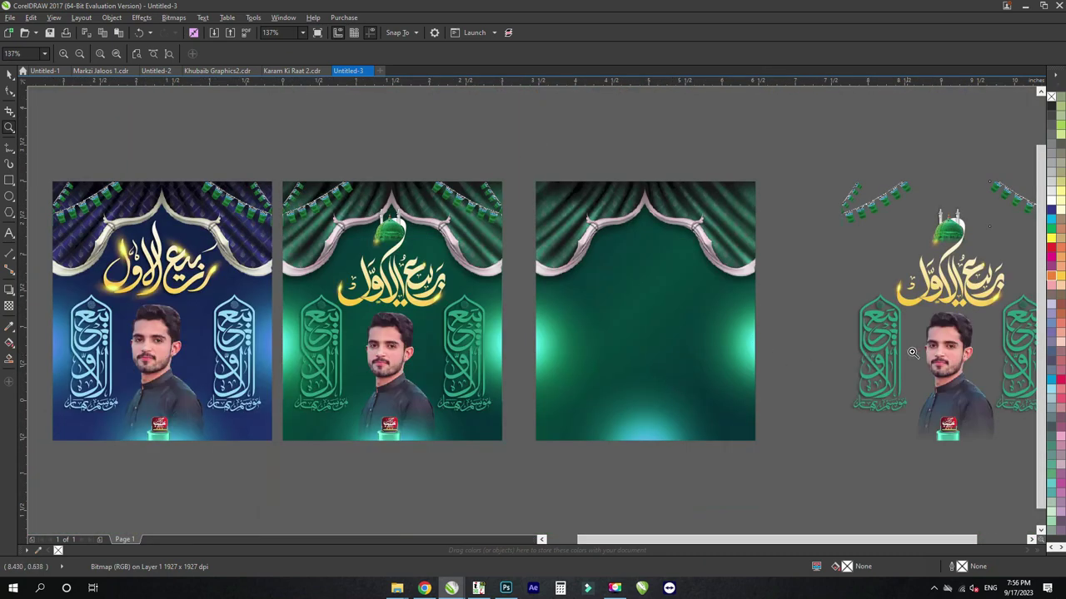
scroll(964, 302, up, 5)
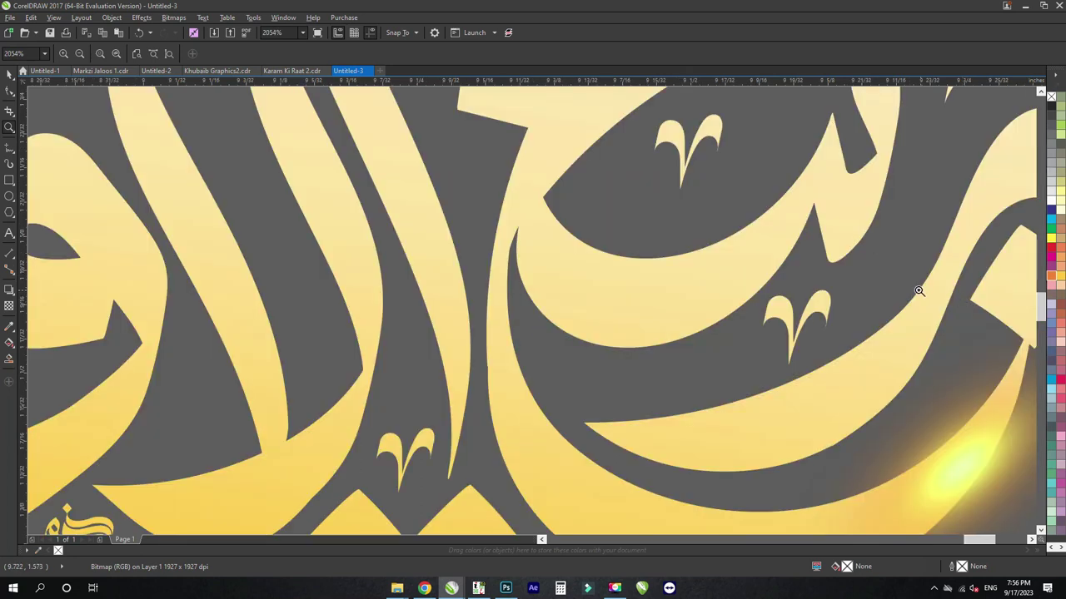
scroll(933, 475, up, 4)
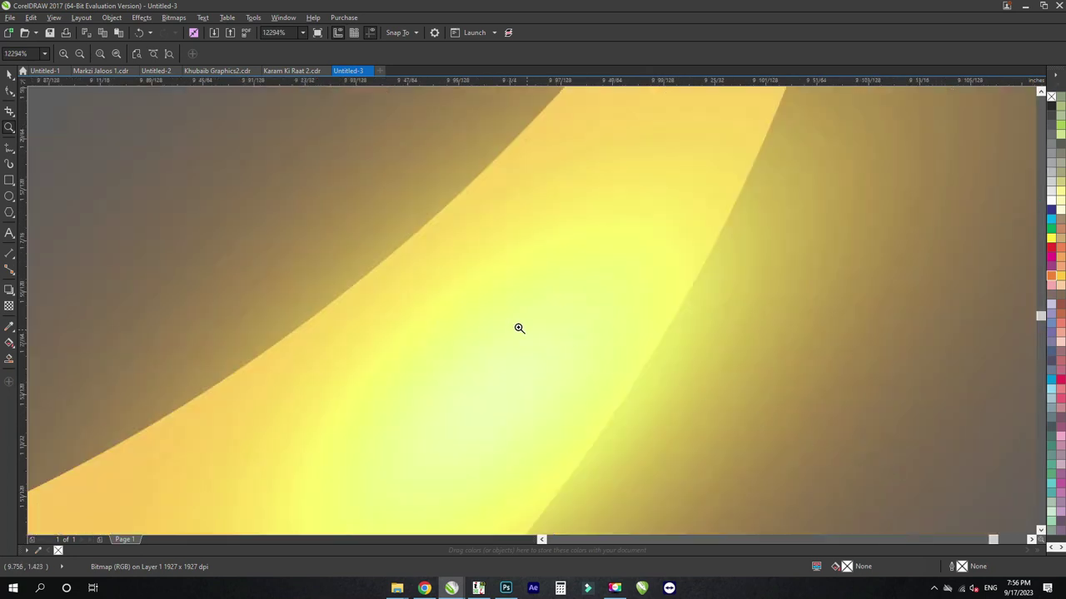
drag(664, 349, 853, 474)
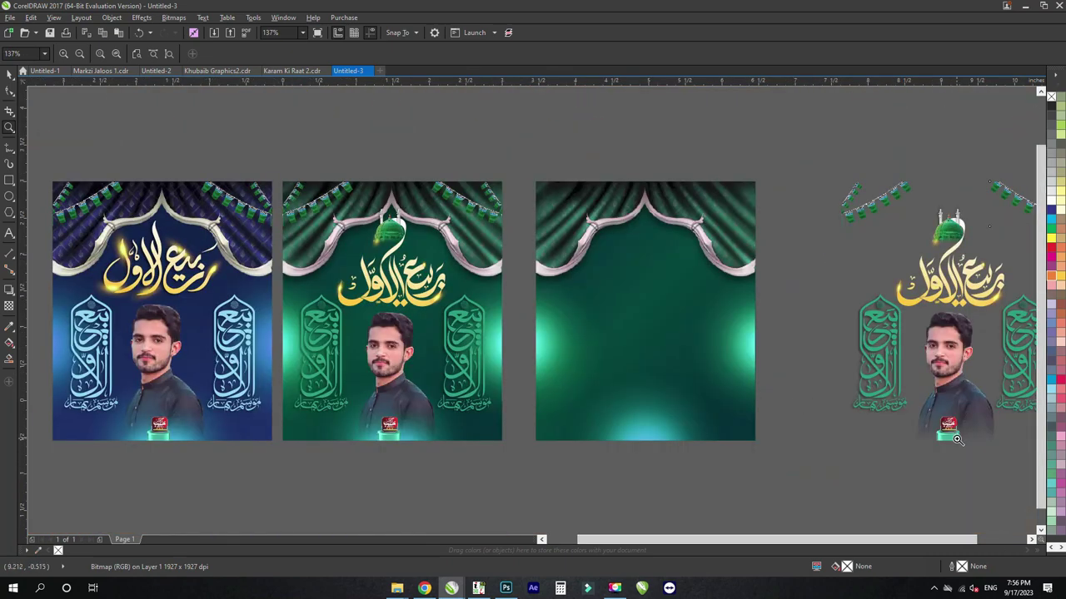
Step: Examine the red logo badge and its green cylindrical pedestal in front of the separated portrait at close range
scroll(949, 447, up, 6)
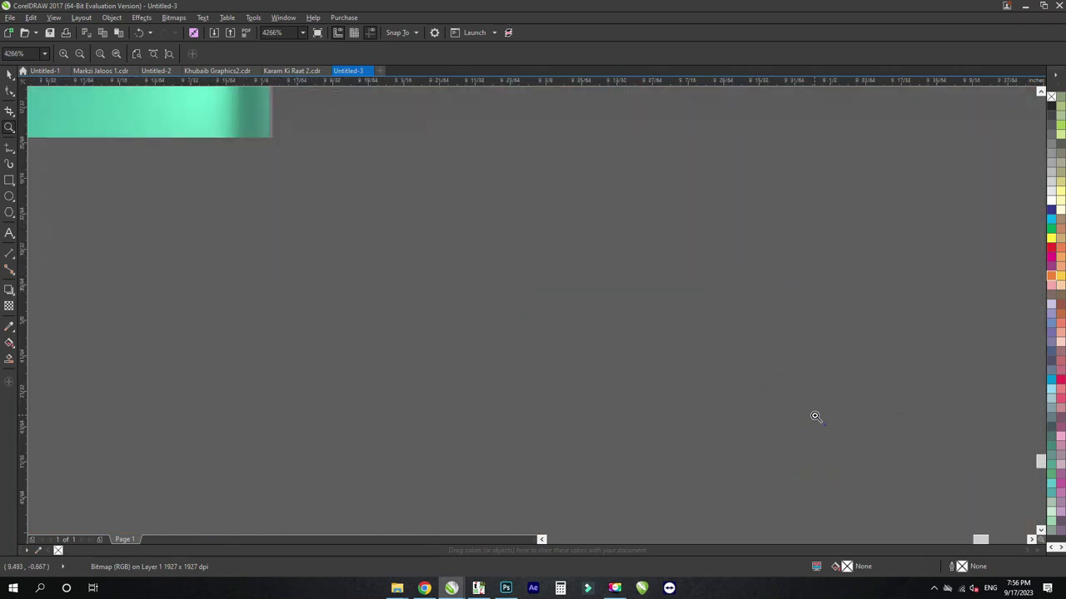
scroll(815, 416, down, 1)
drag(333, 228, 564, 377)
click(224, 240)
right_click(363, 280)
right_click(434, 299)
right_click(471, 297)
right_click(471, 297)
drag(471, 297, 606, 436)
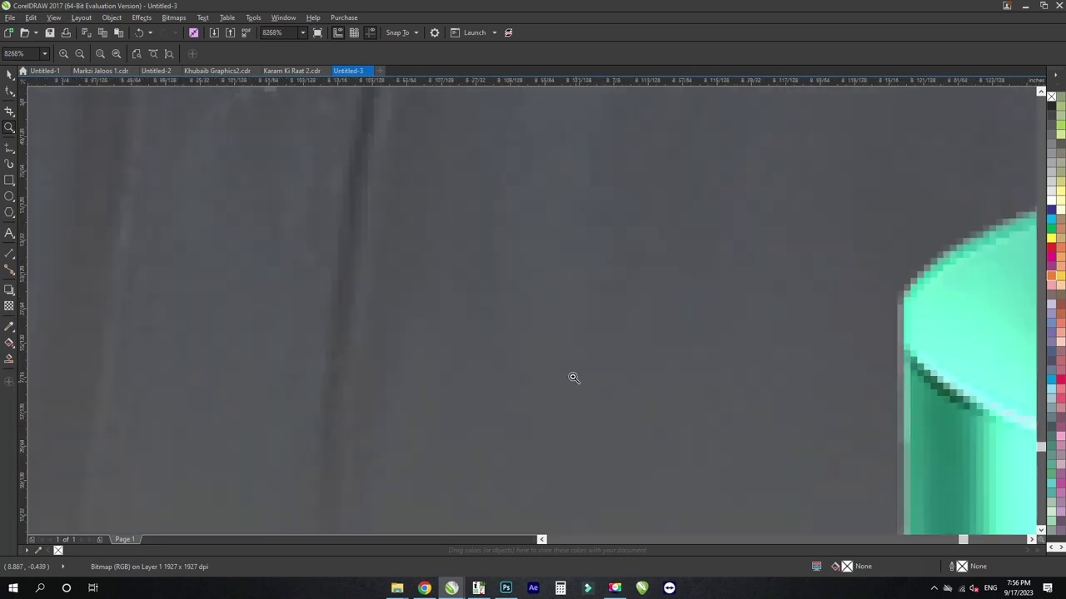
right_click(575, 374)
right_click(671, 424)
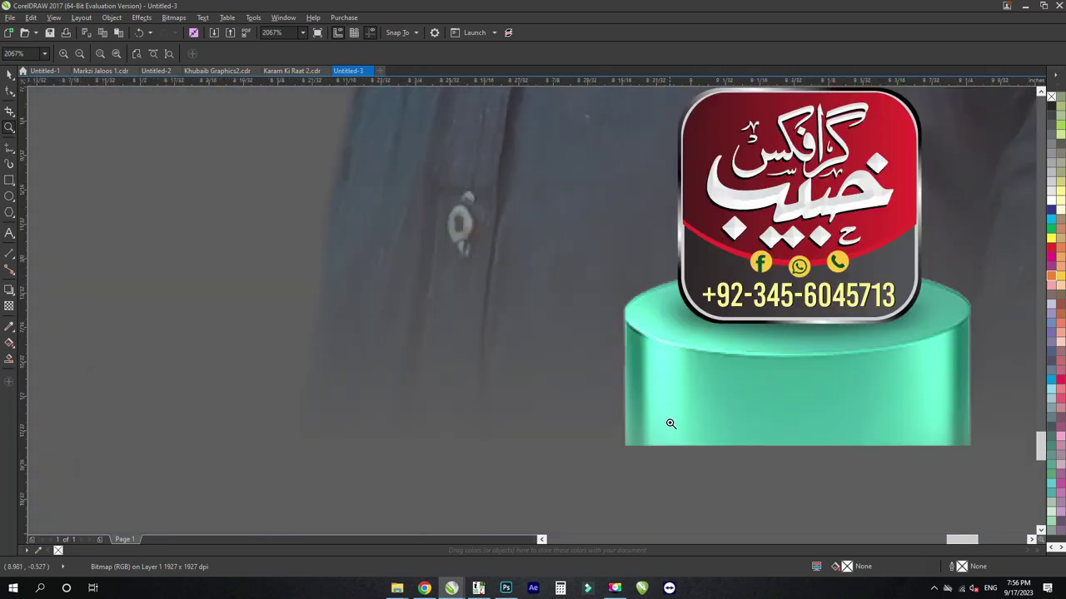
drag(709, 307, 1063, 488)
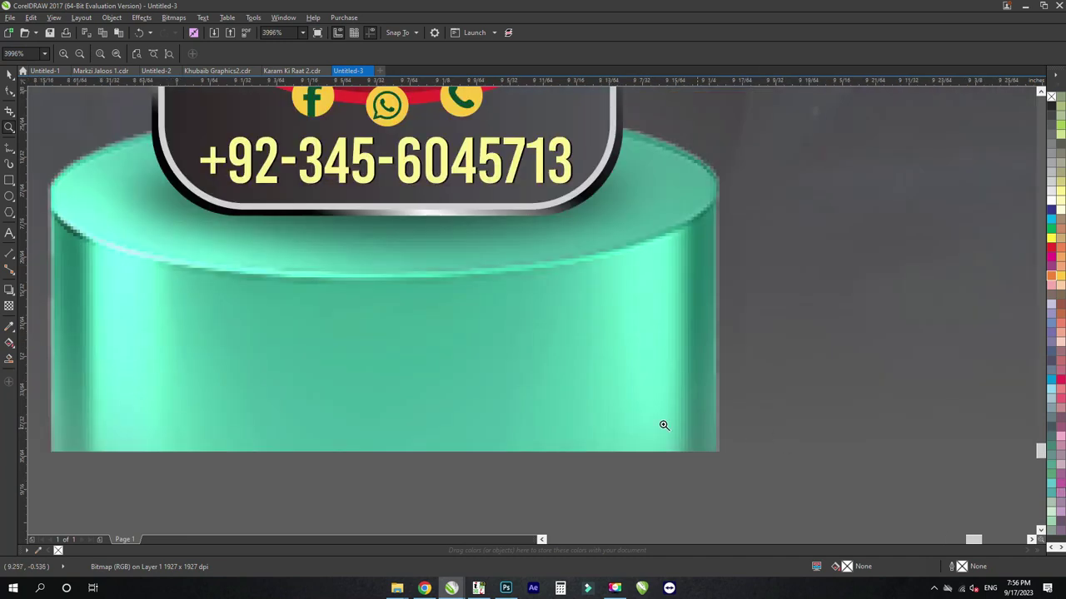
right_click(452, 369)
drag(422, 338, 564, 484)
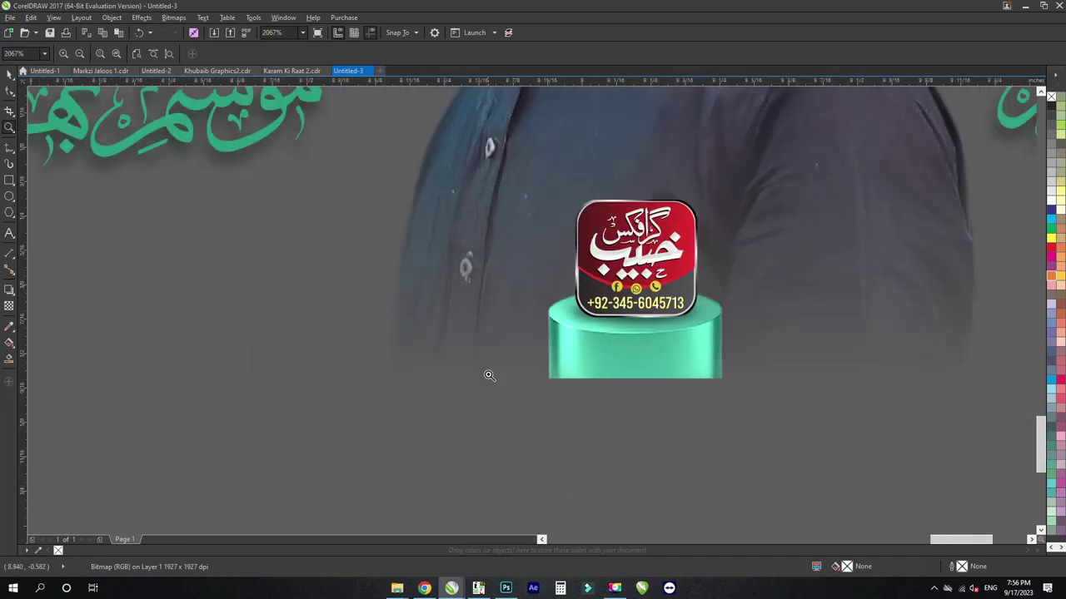
right_click(628, 496)
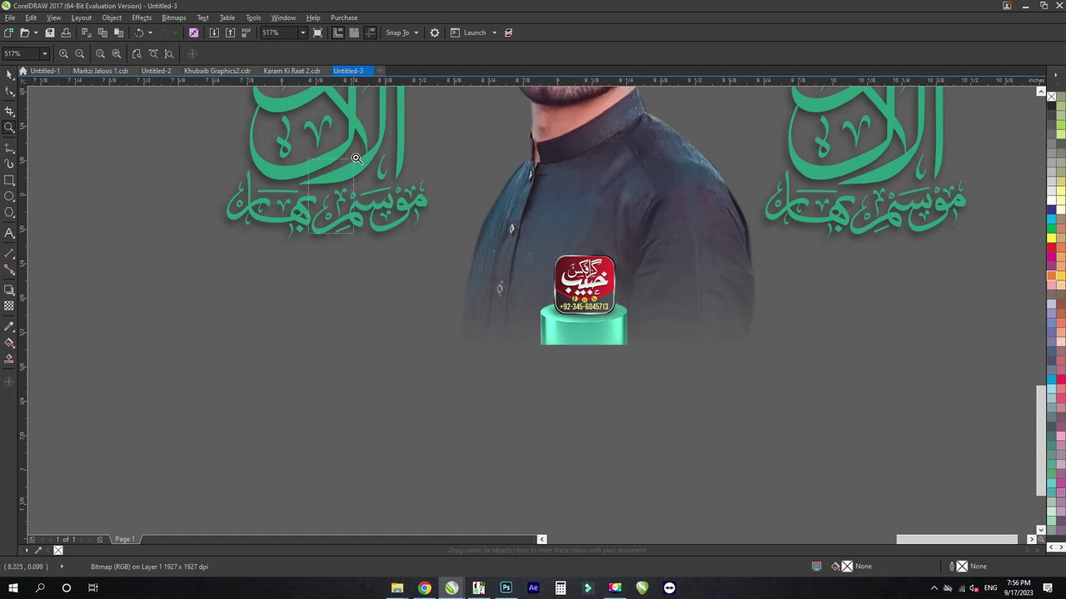
Step: Examine the lettering edges and soft shadow of the green calligraphy panel beside the portrait, including its lower text line
drag(355, 158, 355, 158)
right_click(576, 433)
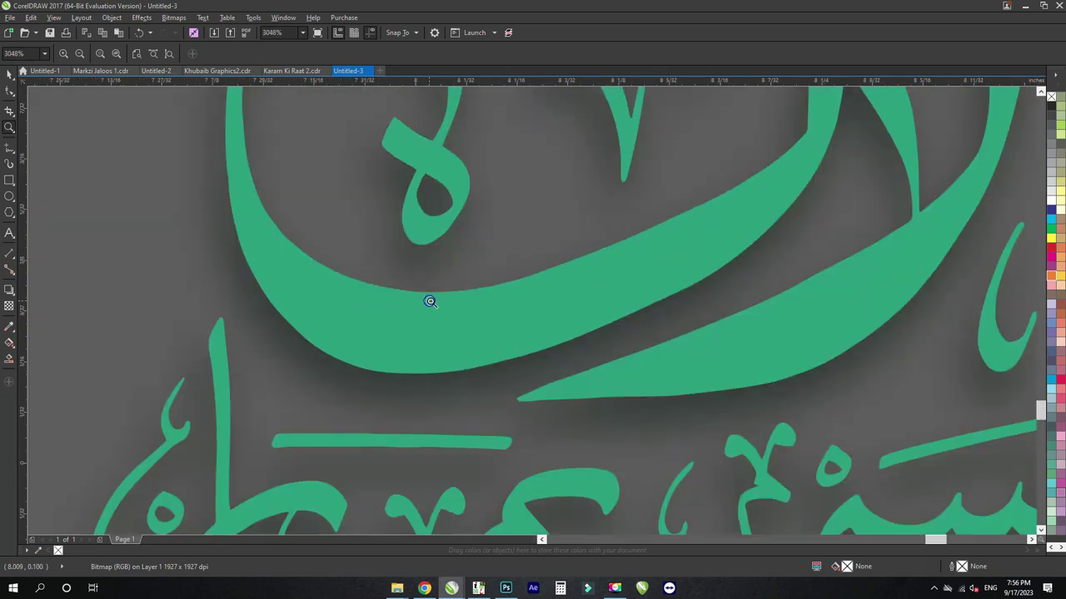
right_click(428, 300)
drag(457, 317, 625, 471)
right_click(625, 471)
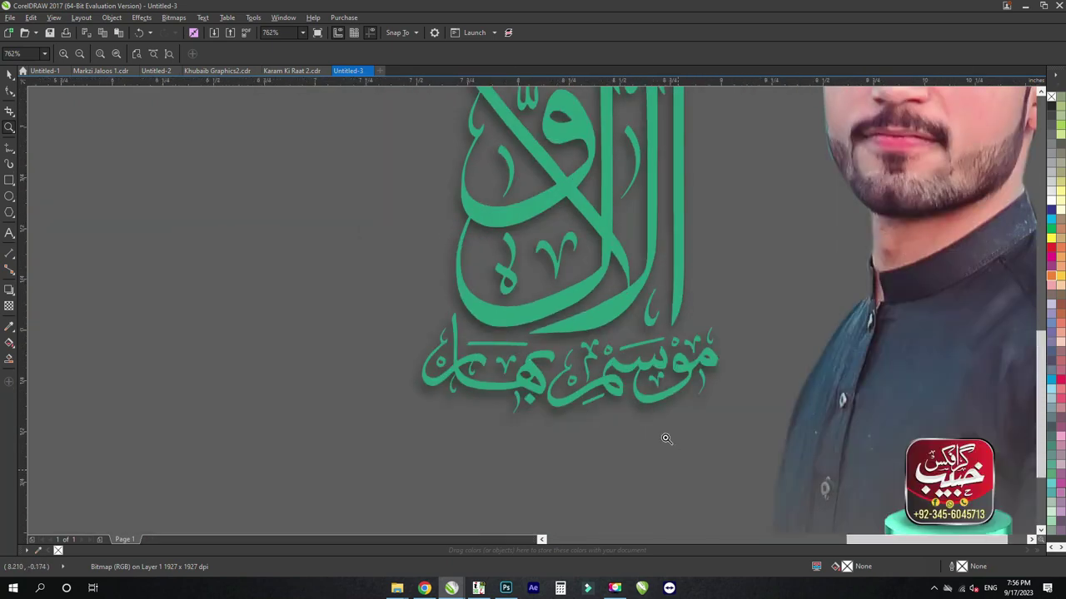
right_click(599, 436)
right_click(714, 473)
drag(608, 325, 731, 445)
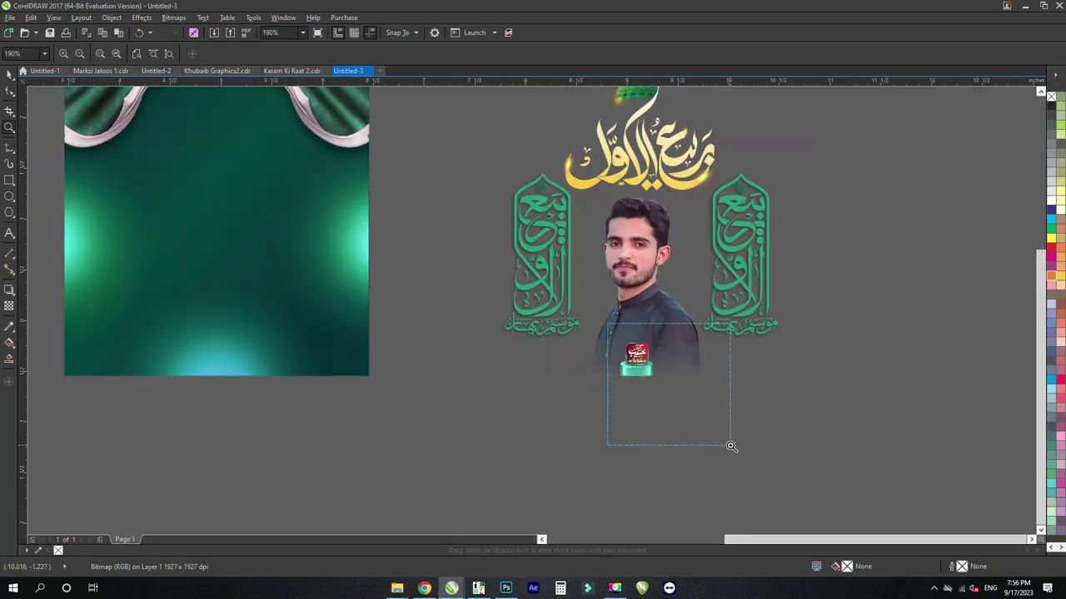
right_click(730, 445)
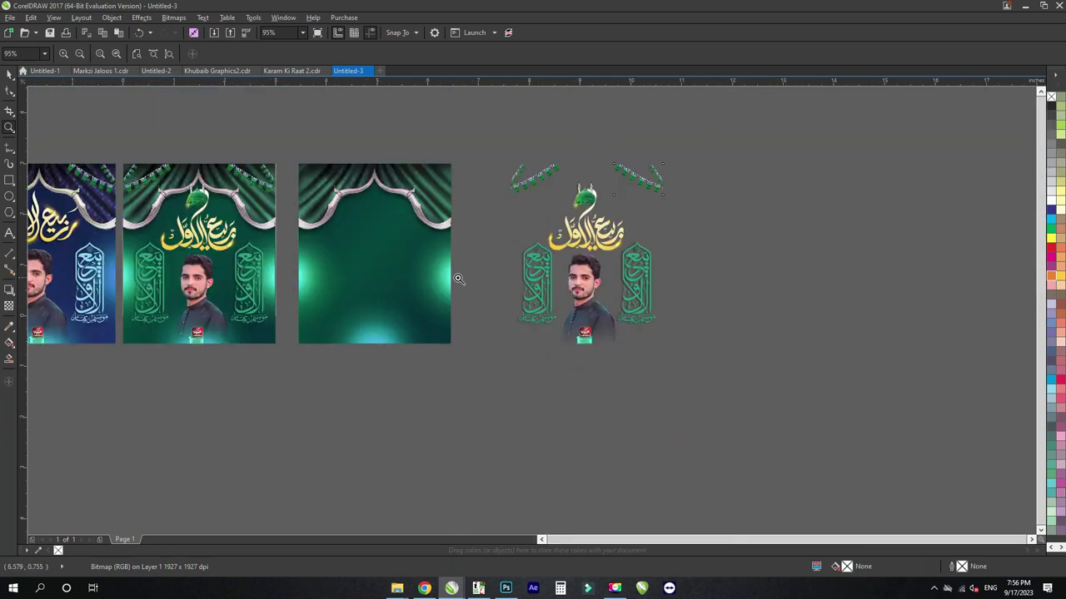
Step: Repeat the same move on the cyan glow at the bottom edge of the copied poster's background
key(space)
click(394, 326)
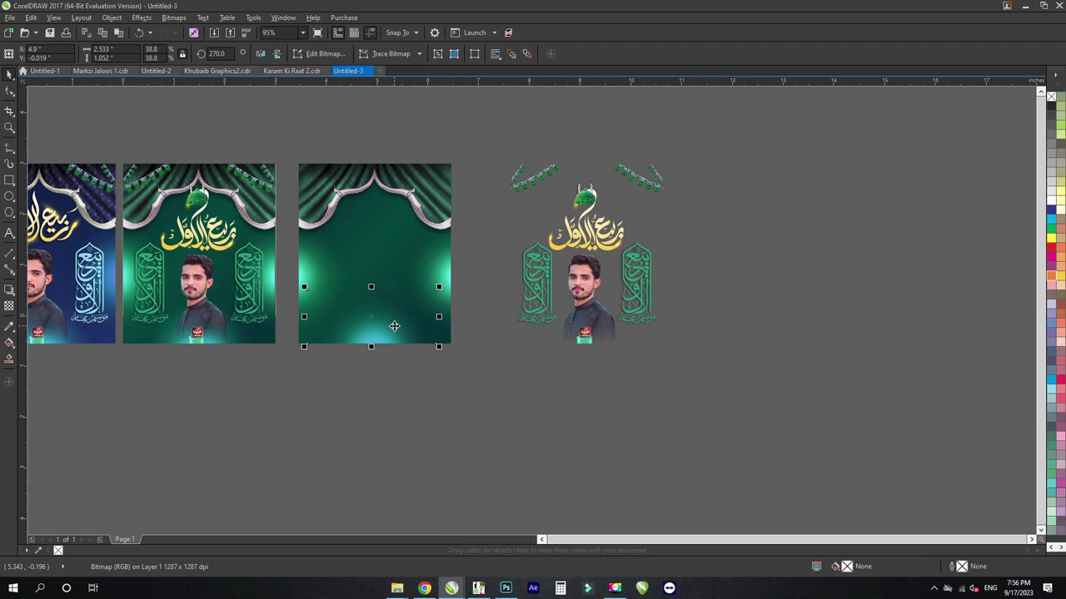
key(ctrl+r)
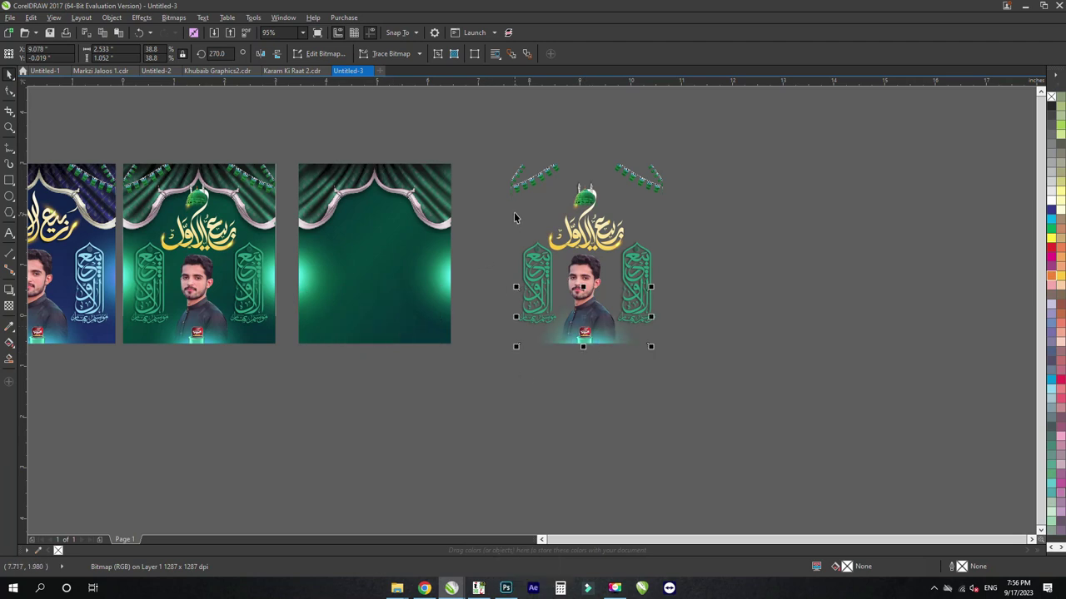
Step: Open the copied background's PowerClip contents for editing and move the green curtain out above the separated elements
double_click(426, 191)
key(space)
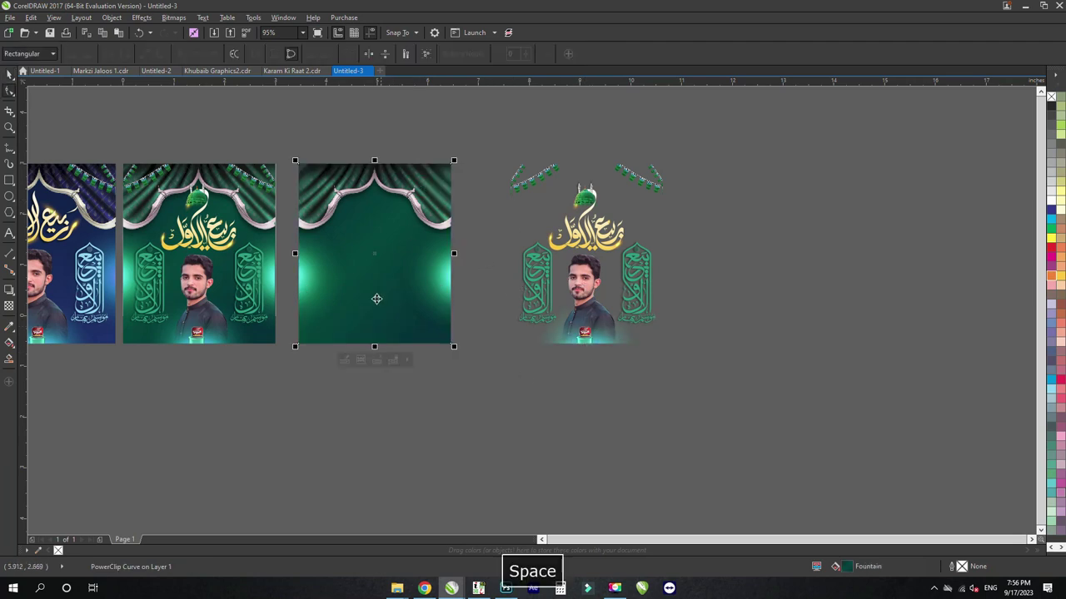
click(346, 358)
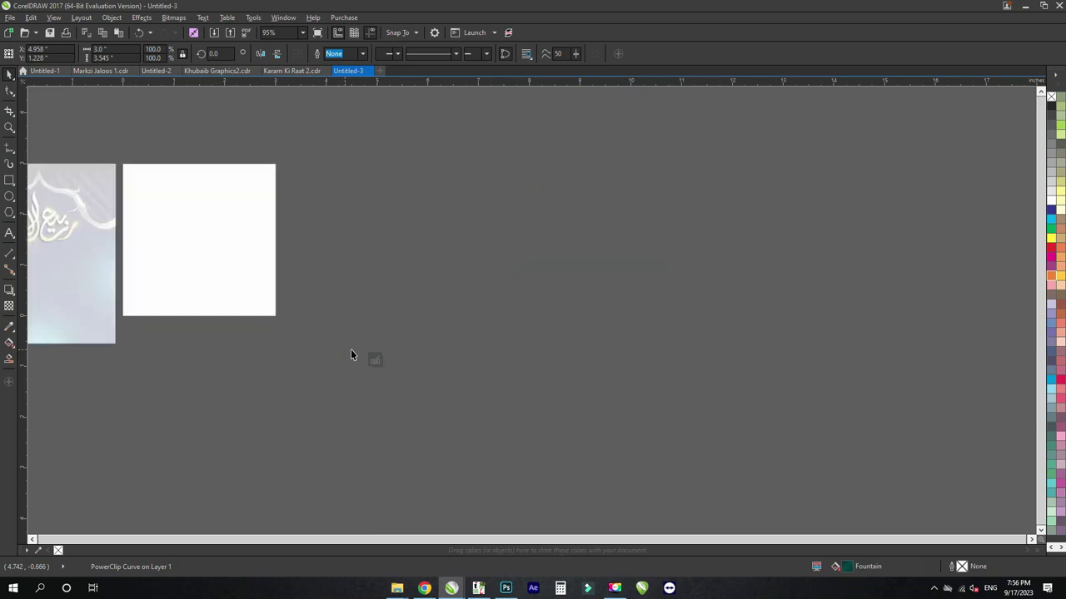
click(366, 292)
click(410, 191)
drag(410, 193, 579, 137)
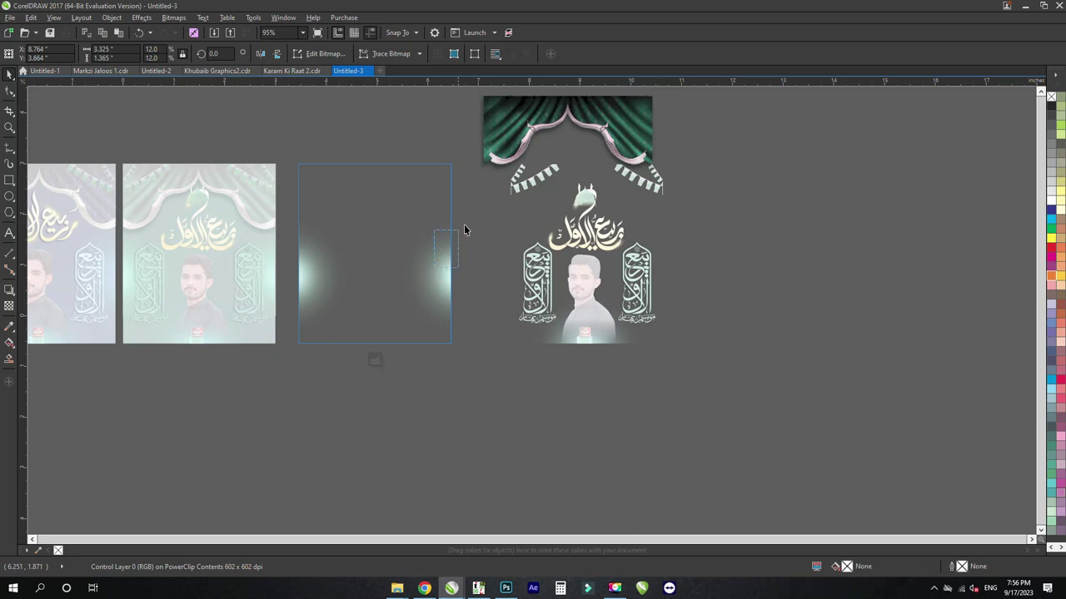
Step: Examine the fabric pattern and upper corner edge of the extracted green curtain at close range
click(534, 211)
key(z)
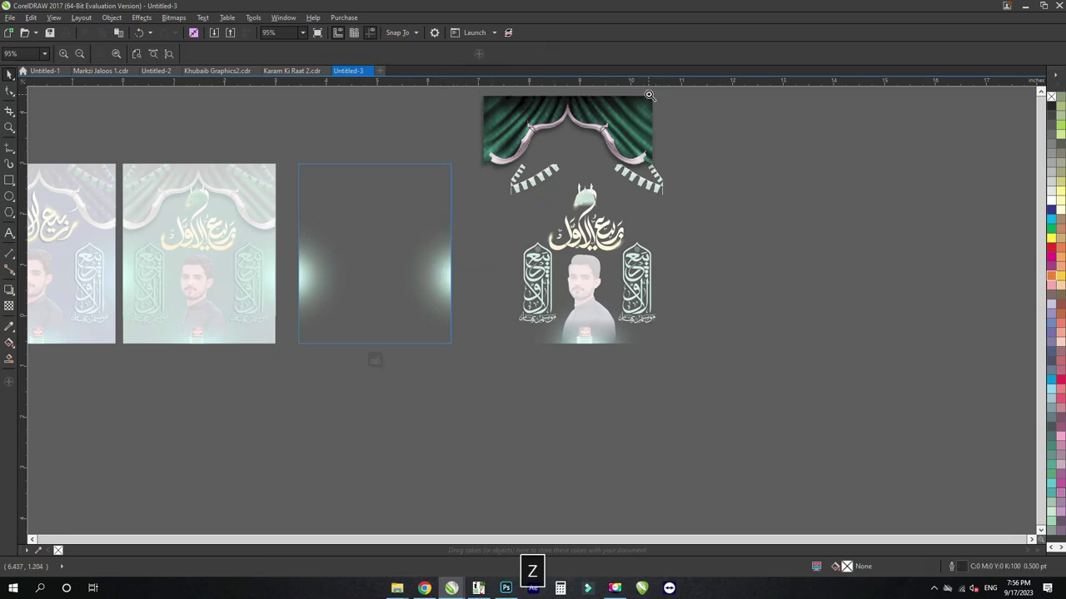
drag(652, 99, 613, 142)
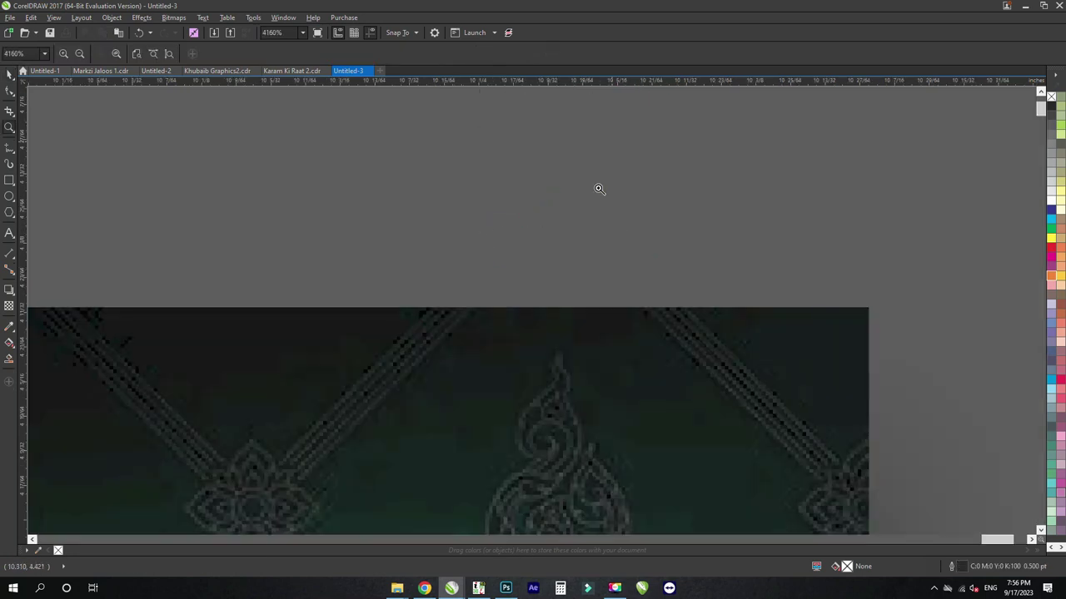
right_click(482, 256)
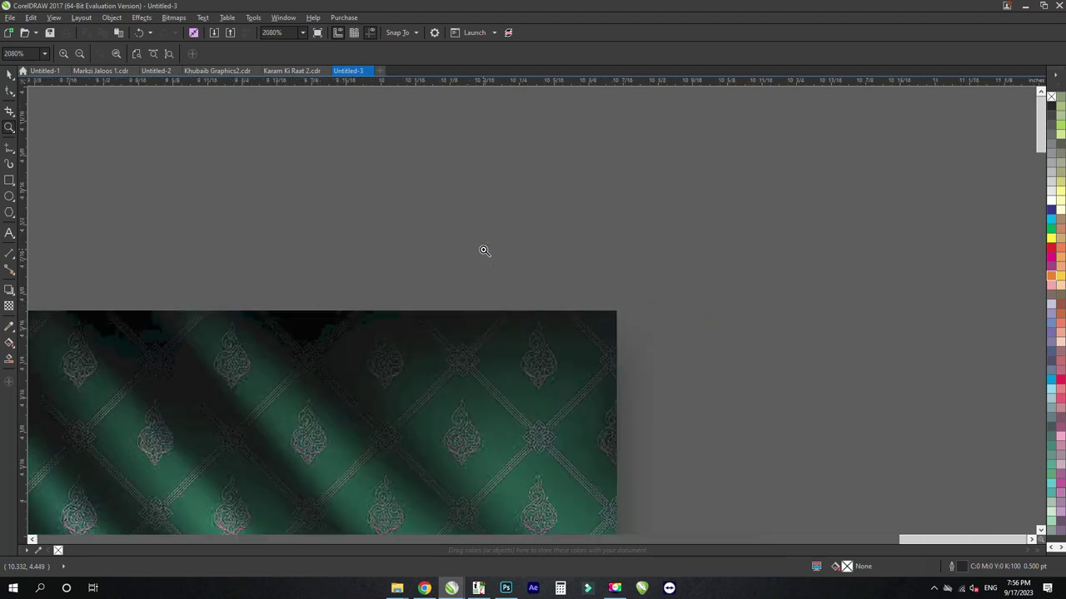
right_click(483, 249)
right_click(483, 250)
right_click(402, 216)
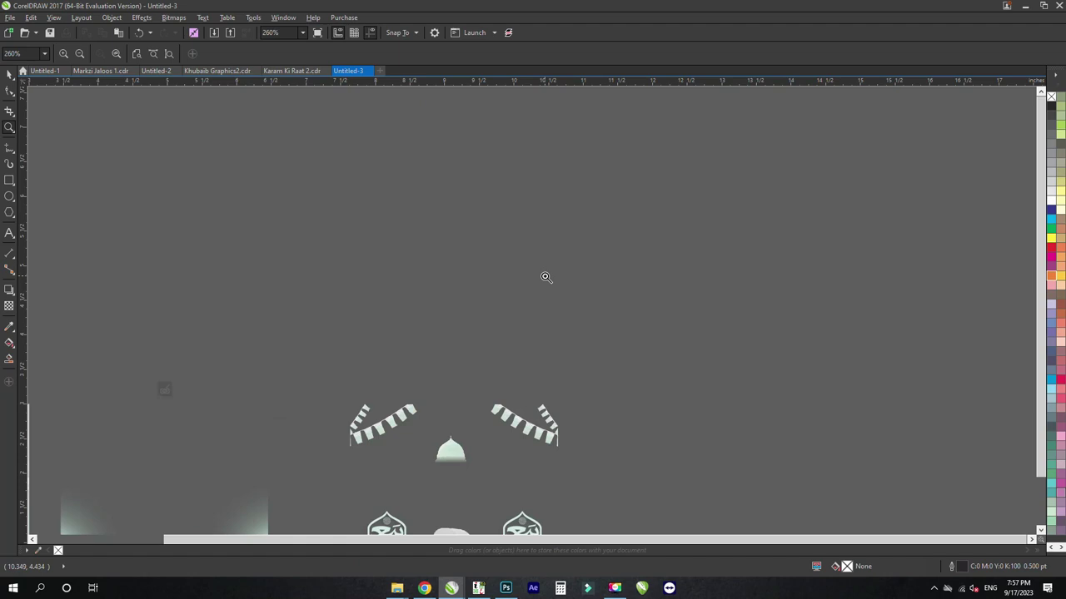
right_click(545, 275)
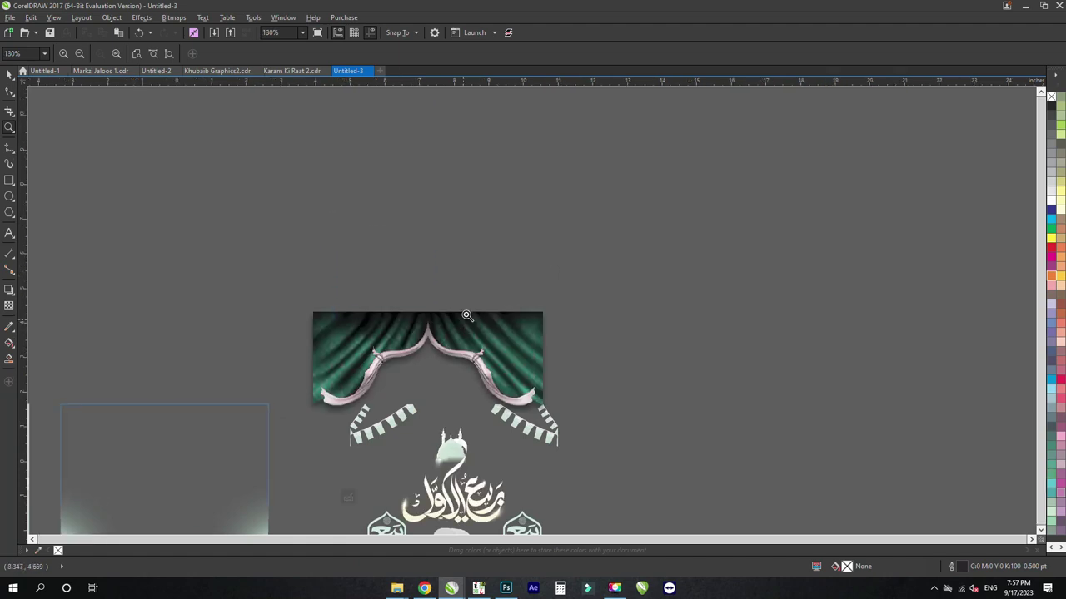
right_click(466, 313)
Step: Undo the curtain's move and the opening of the background's PowerClip contents
key(space)
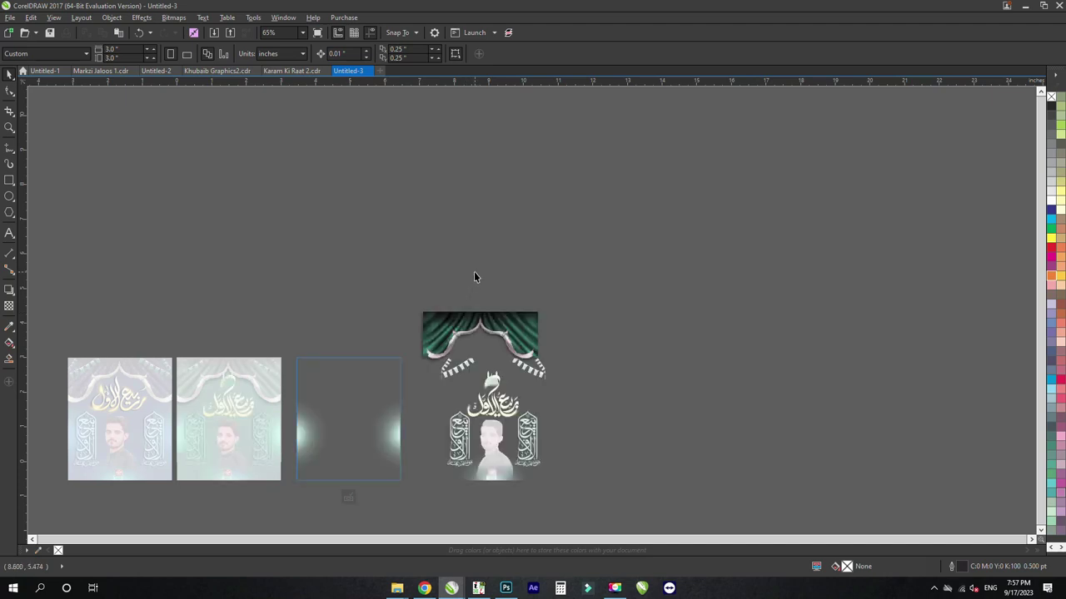
key(ctrl+z)
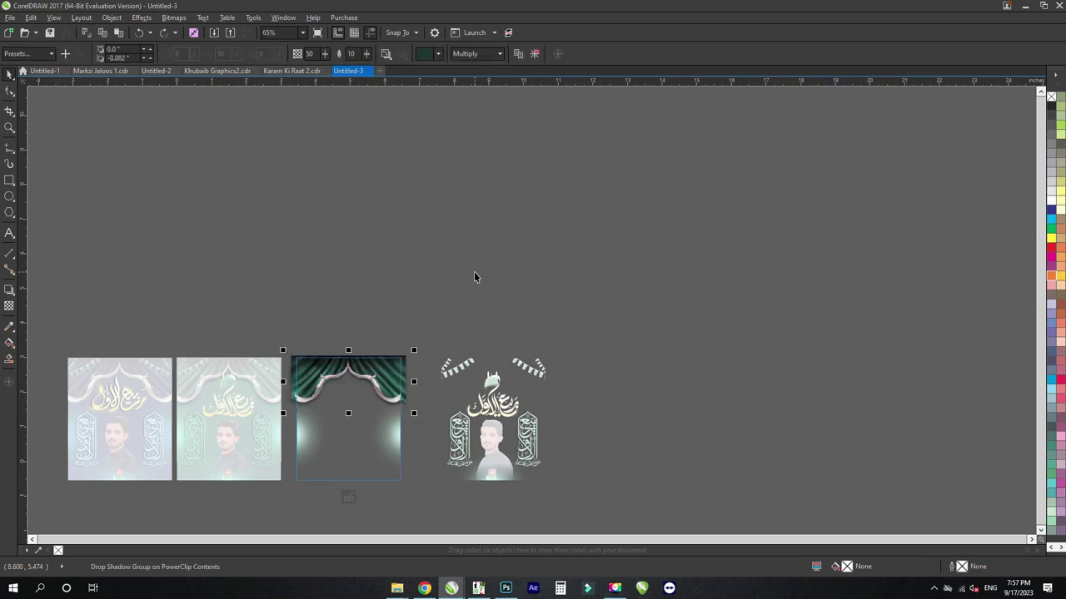
key(ctrl+z)
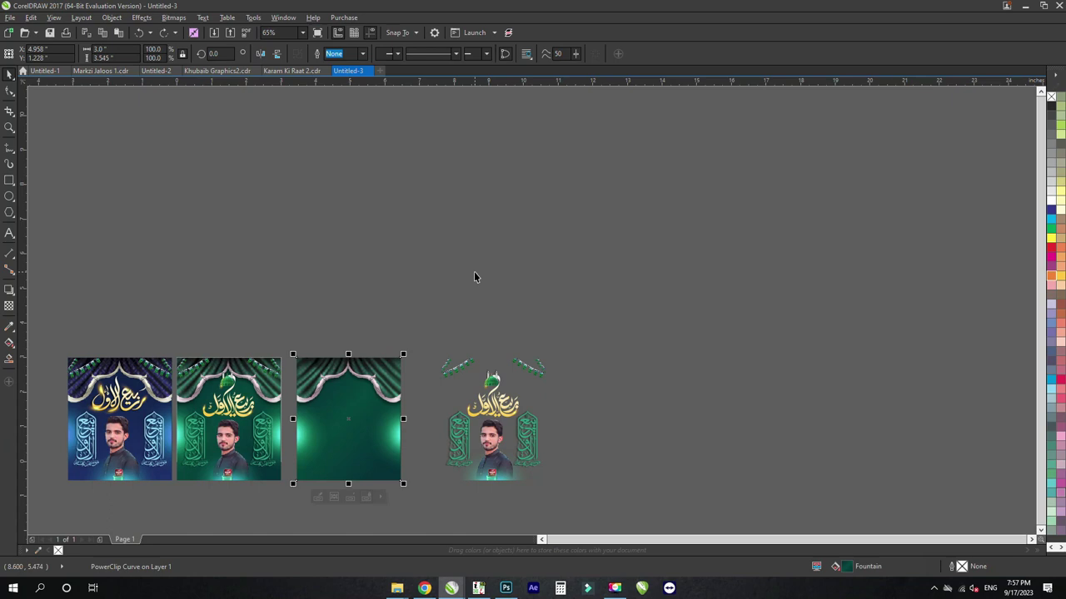
Step: Undo the bottom cyan glow's move in the copied poster and examine the background's side glow at close range
key(ctrl+z)
key(z)
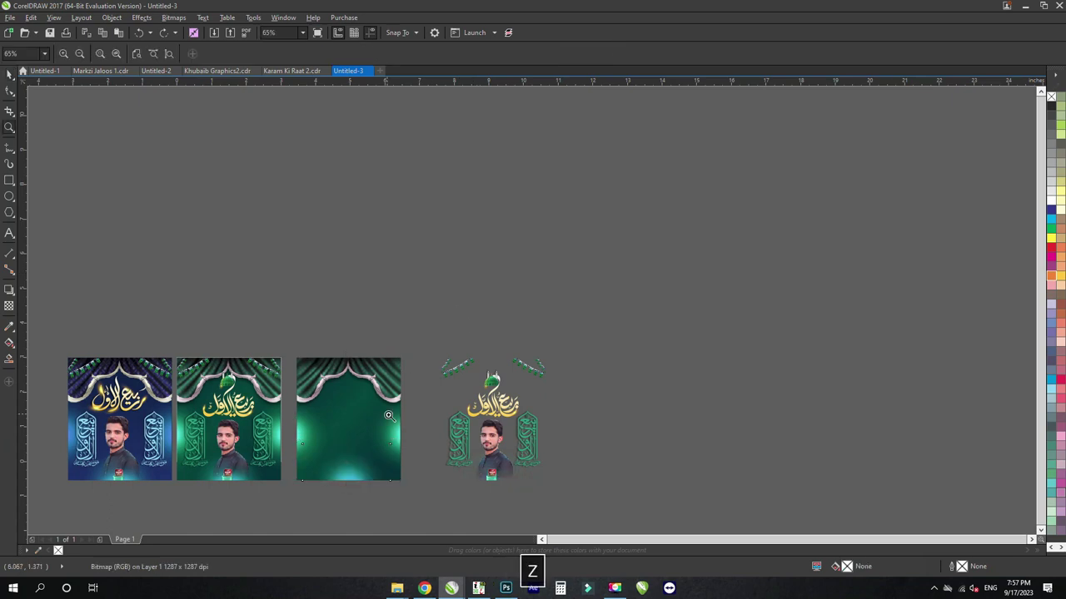
drag(406, 411, 383, 450)
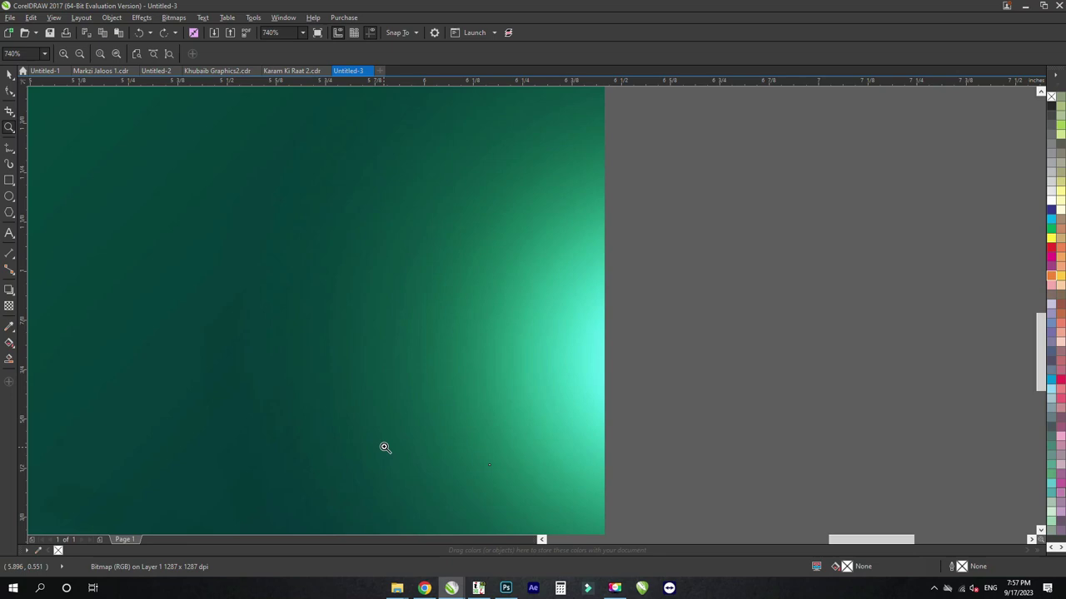
click(489, 428)
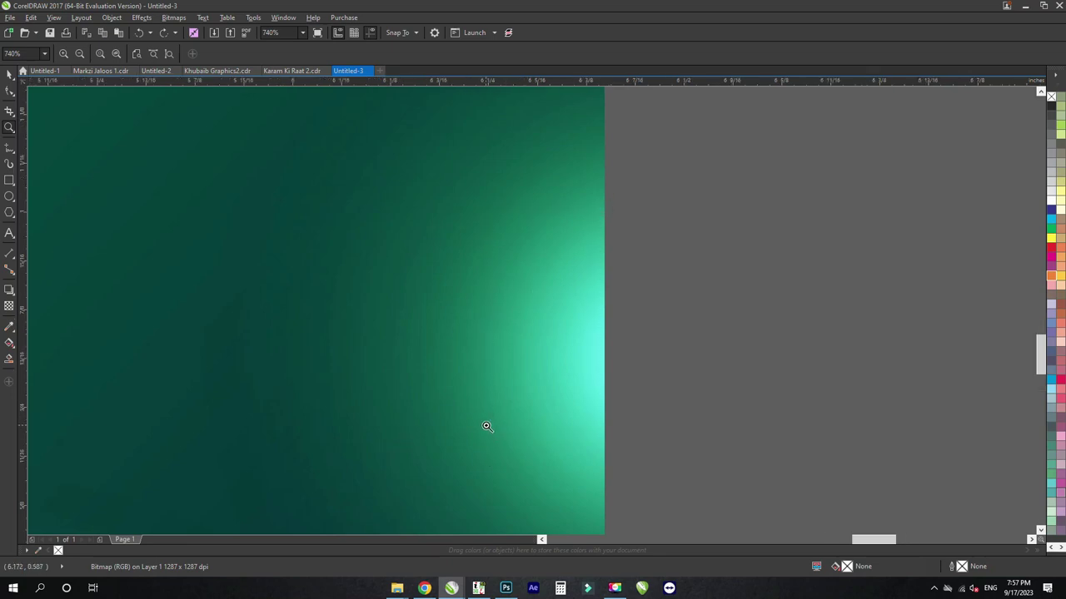
right_click(490, 320)
drag(443, 249, 535, 374)
key(space)
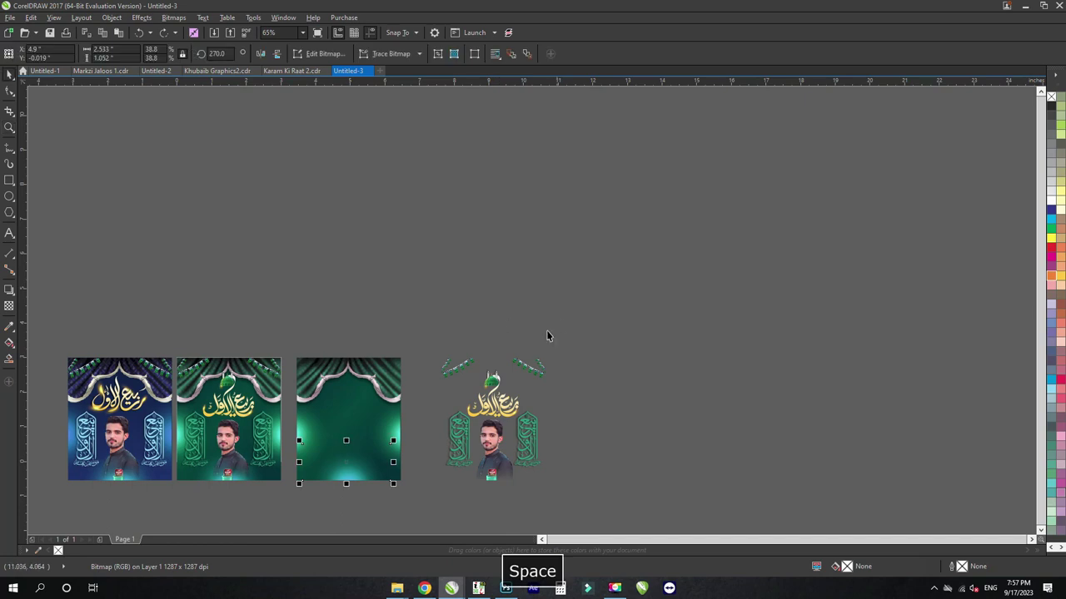
Step: Undo the moves of the bunting strings, logo, portrait, side calligraphy panels, minarets and dome out of the copied poster
key(z)
drag(575, 309, 276, 495)
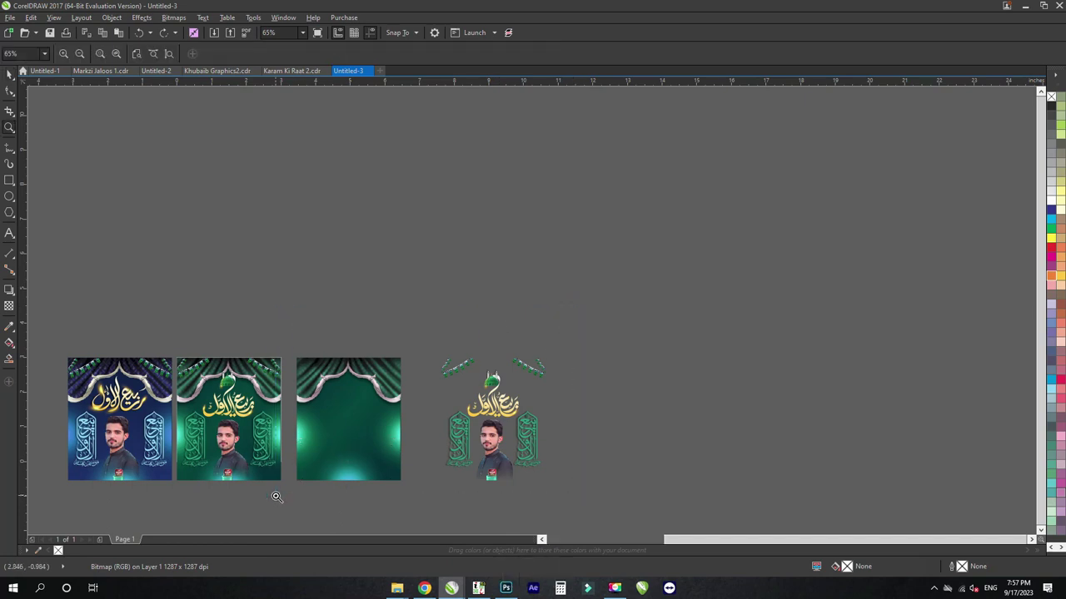
key(space)
key(F4)
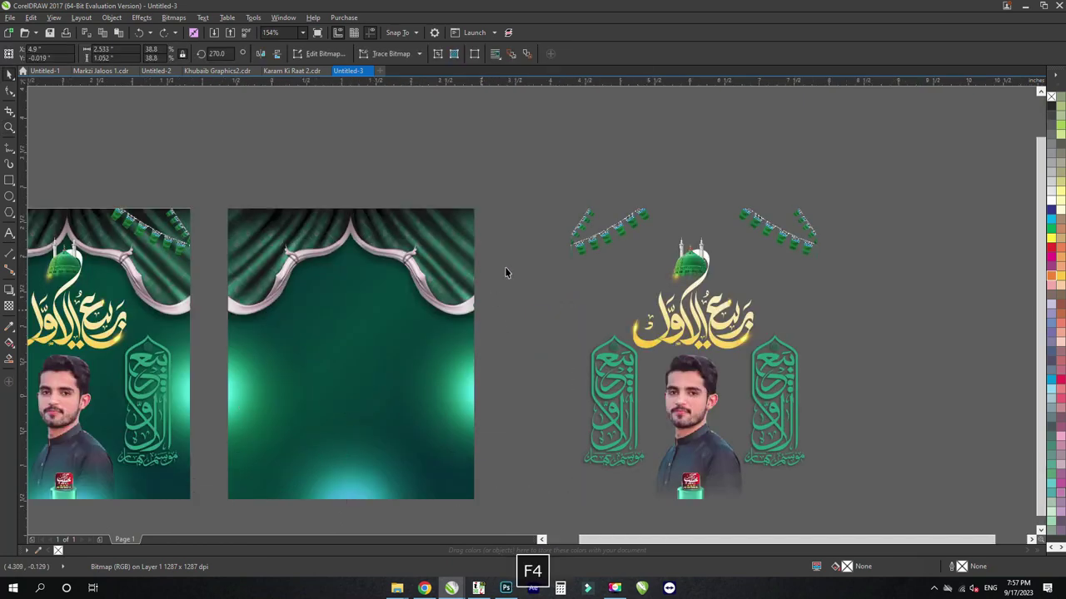
key(ctrl+z)
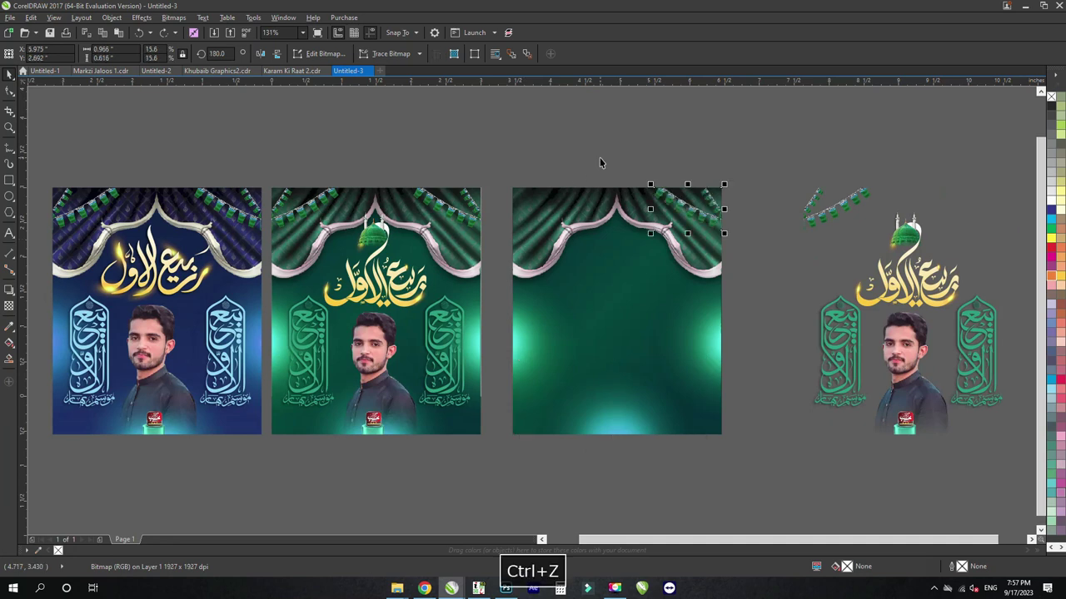
key(ctrl+z)
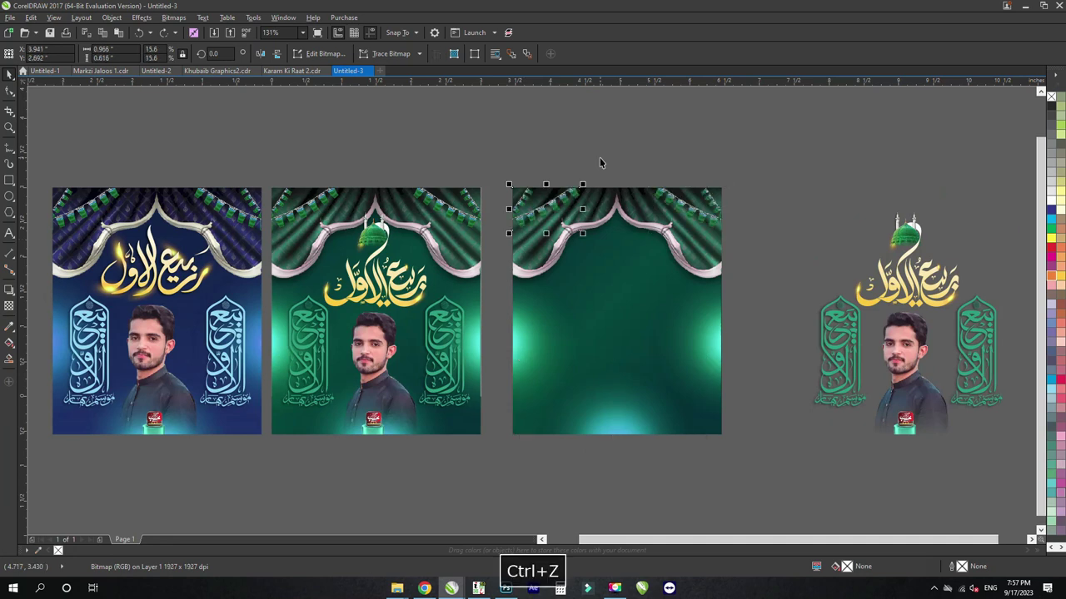
key(ctrl+z)
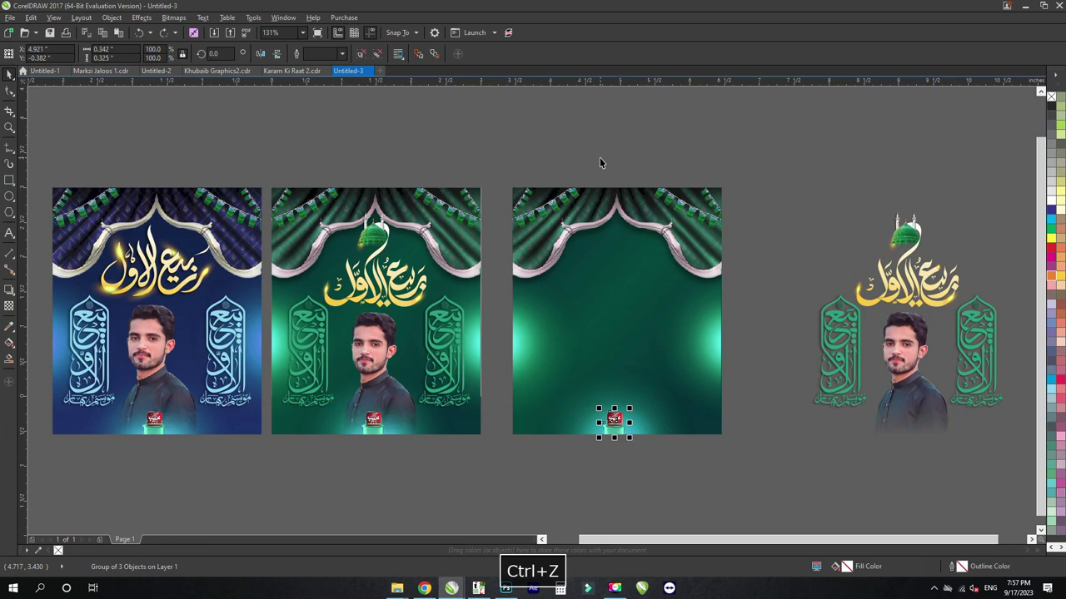
key(ctrl+z)
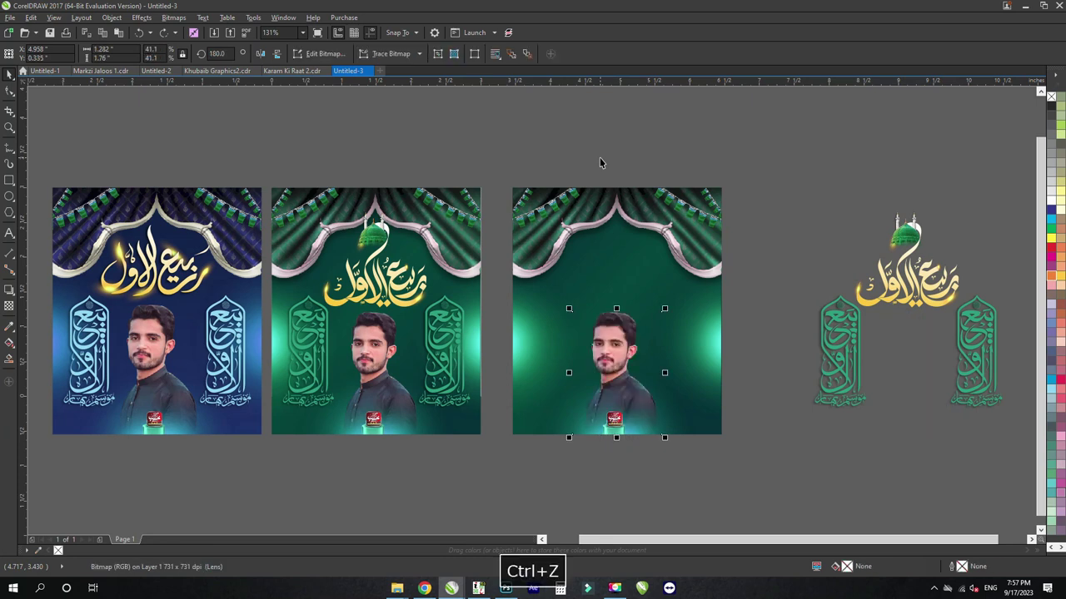
key(ctrl+z)
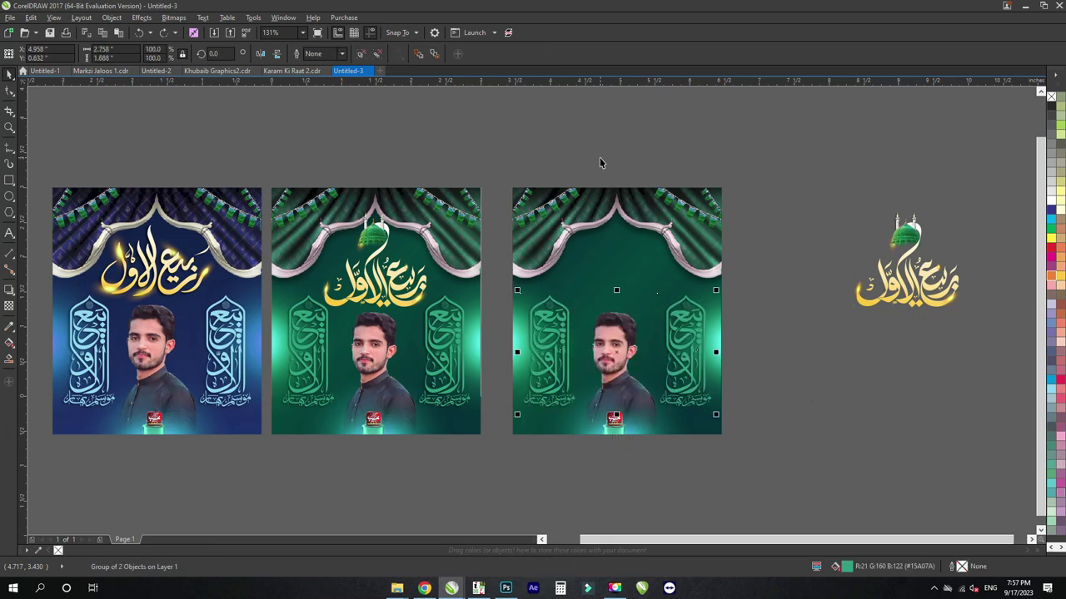
key(ctrl+z)
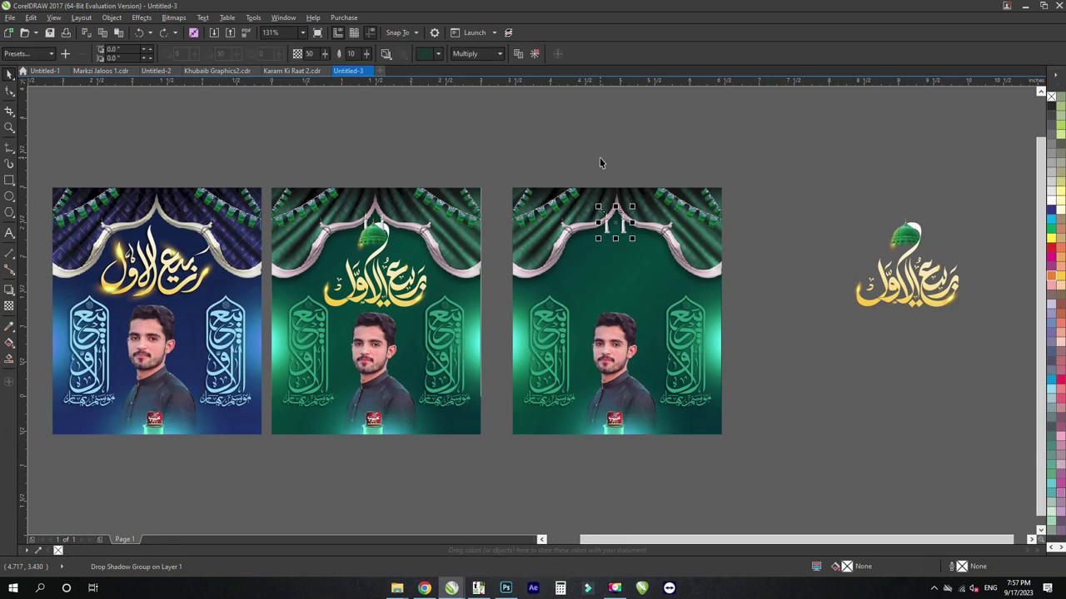
key(ctrl+z)
Step: Try reshaping the clipped outline of the green dome bitmap by moving its inner corner node outward, and undo it
key(z)
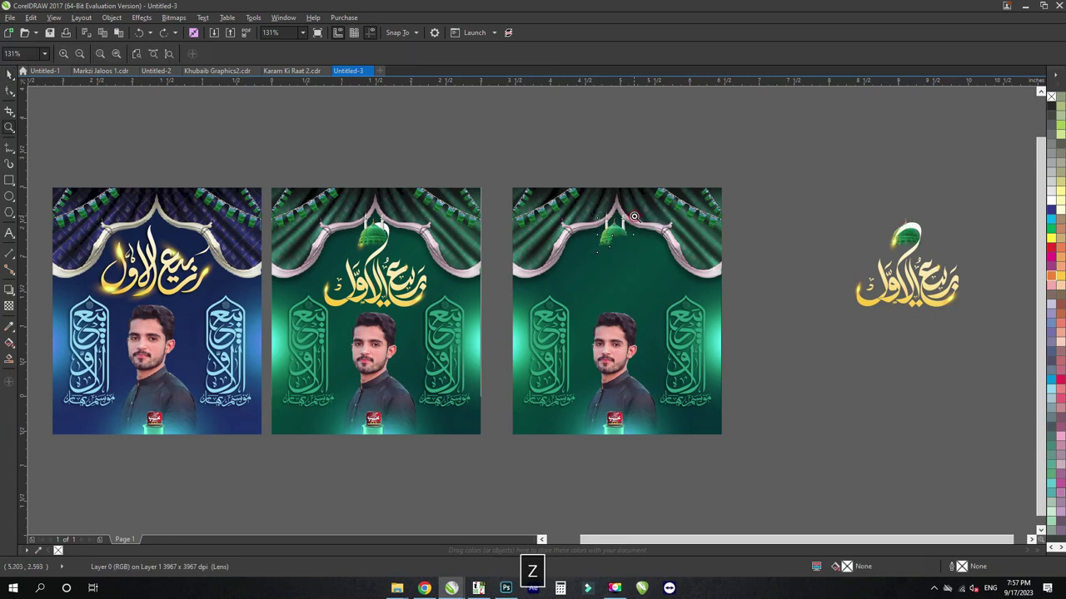
drag(631, 226, 604, 253)
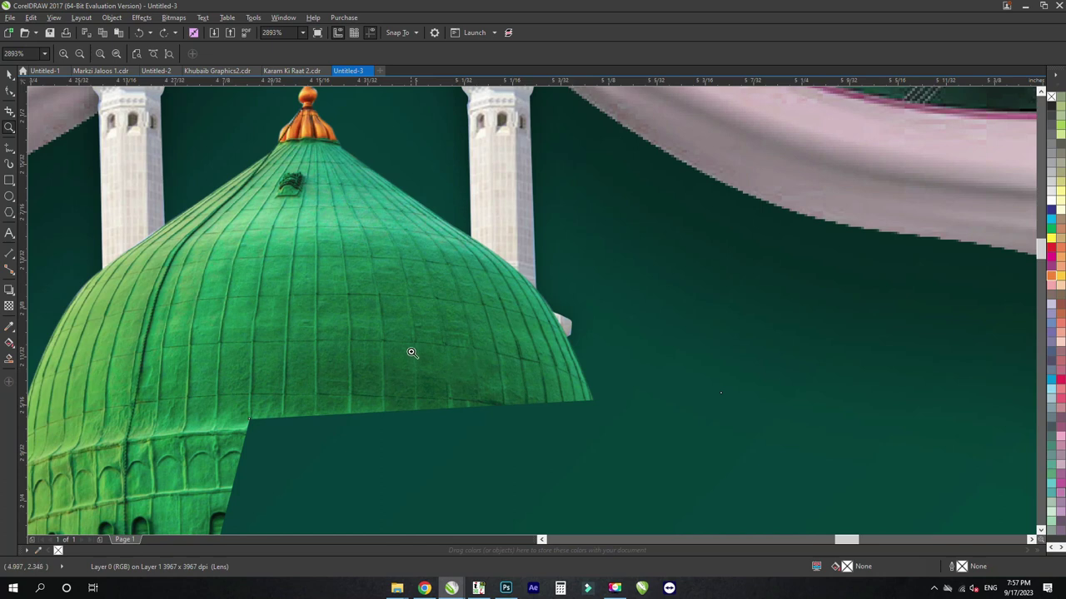
key(space)
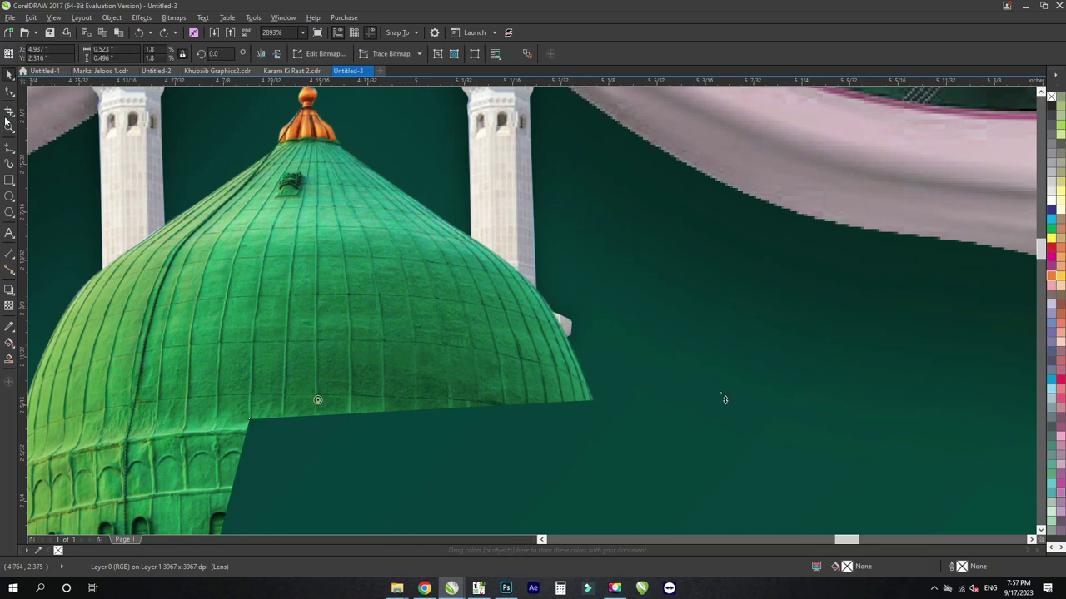
click(12, 111)
scroll(343, 307, down, 2)
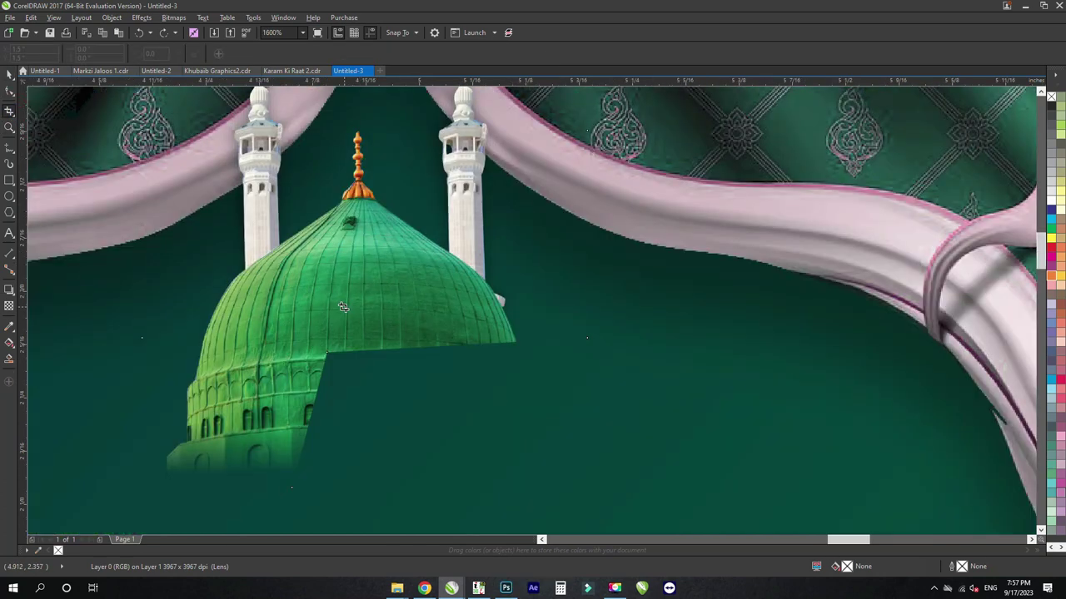
click(9, 93)
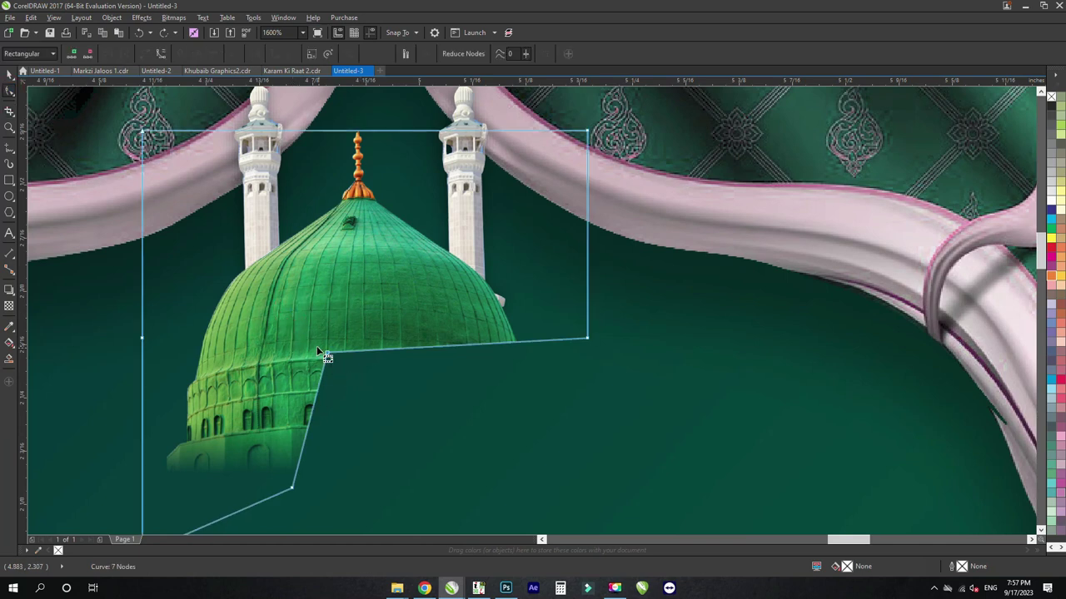
drag(326, 353, 421, 429)
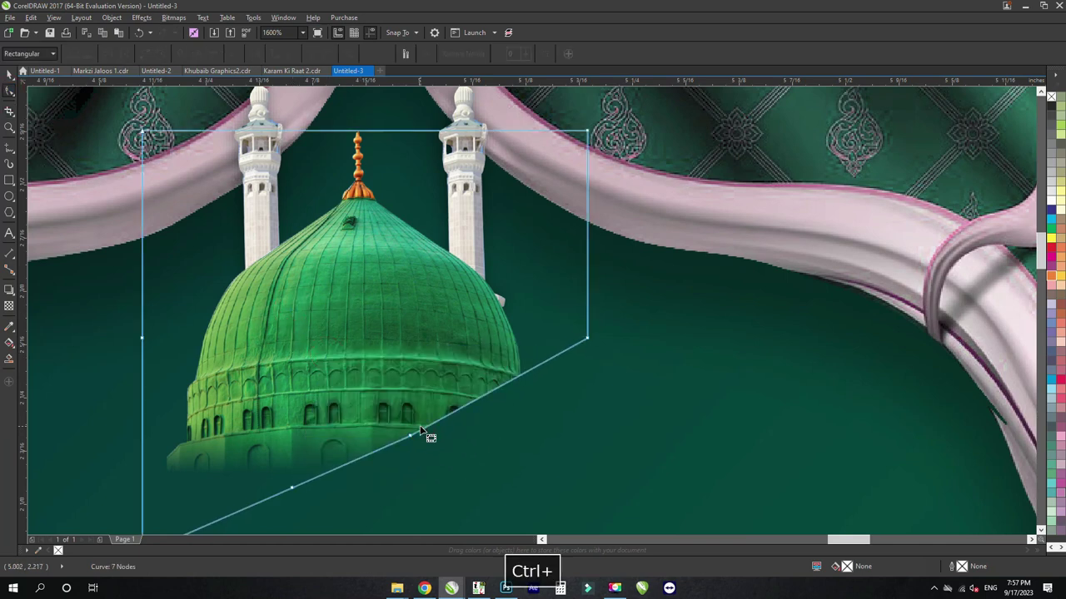
key(ctrl+z)
key(space)
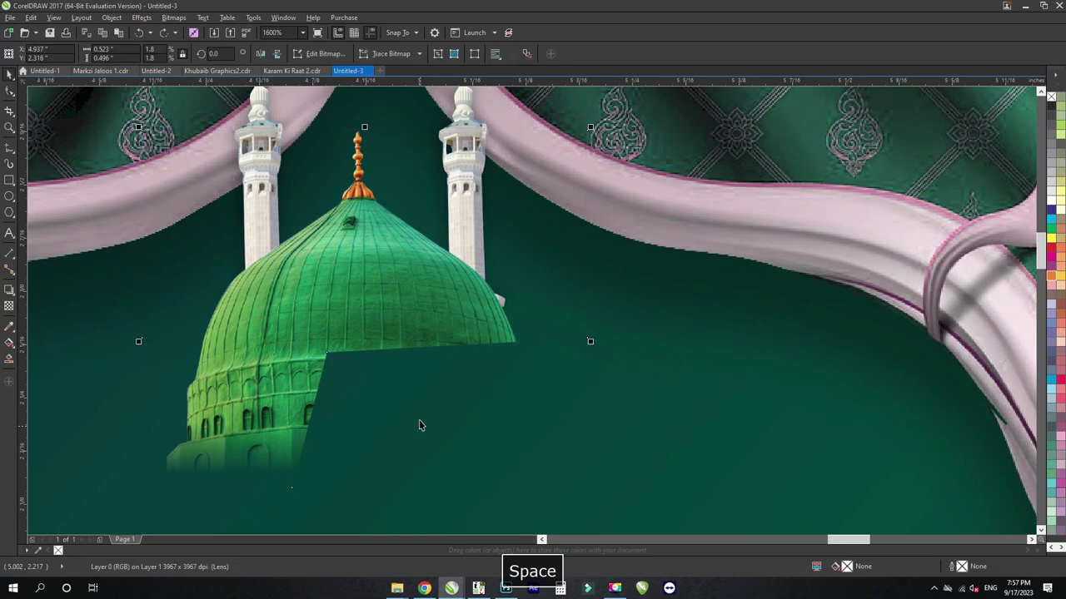
Step: Try moving the pair of white minarets away from the green dome, and undo the move
scroll(418, 422, down, 1)
click(439, 259)
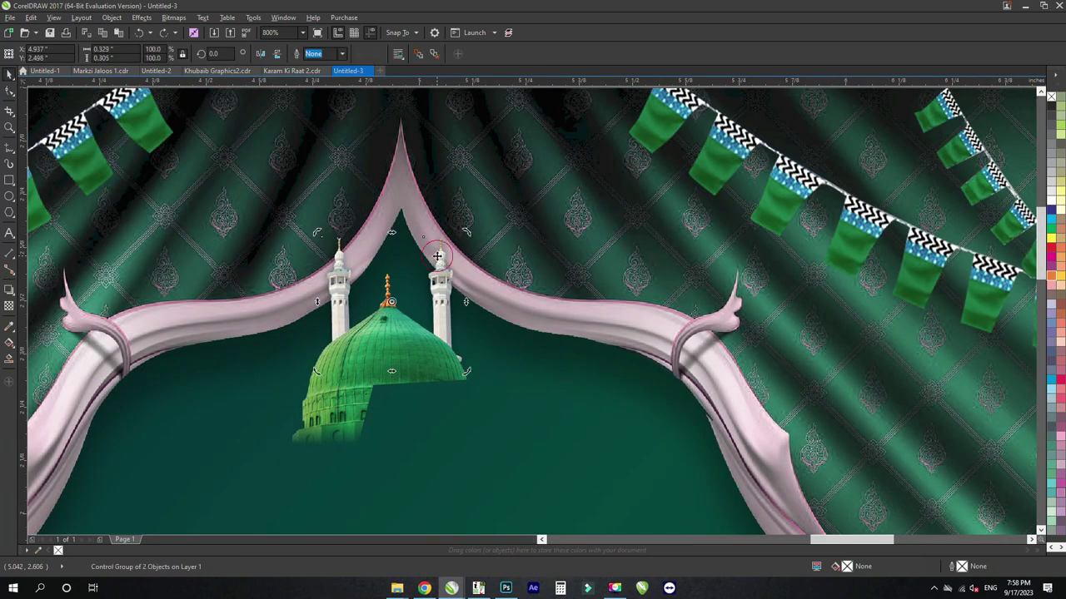
key(ctrl+z)
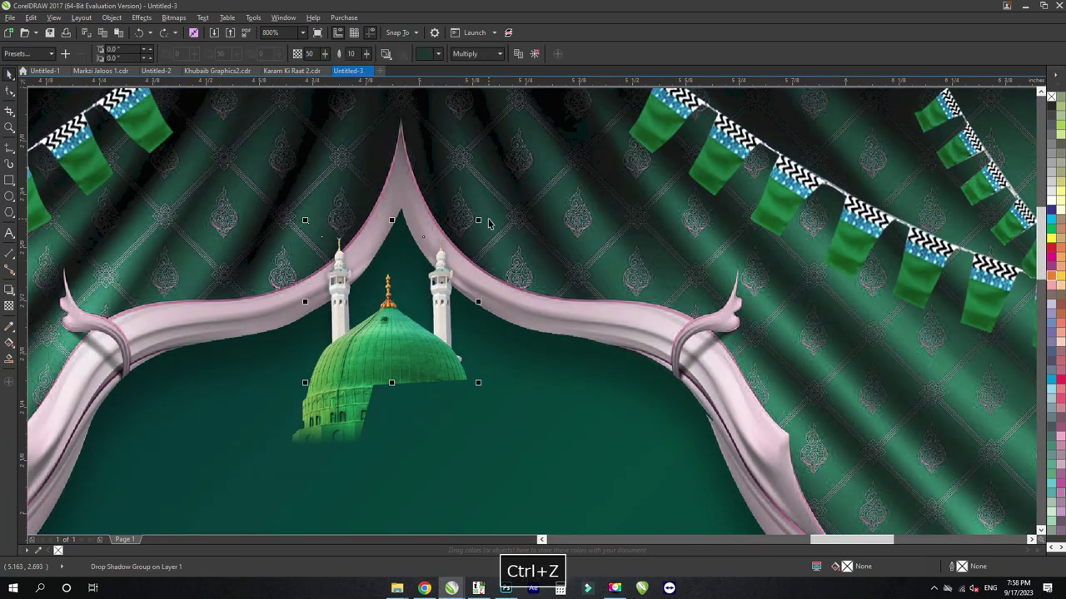
click(446, 277)
drag(437, 275, 443, 275)
key(ctrl+z)
key(ctrl+z)
key(ctrl+z)
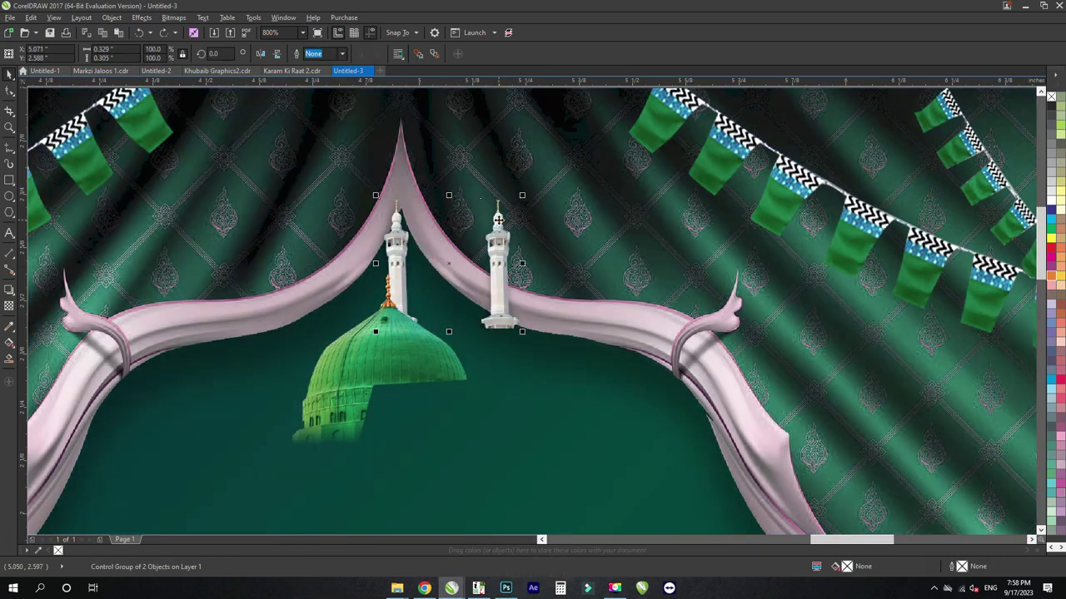
key(ctrl+z)
Step: Break the minarets' drop shadow group apart, try moving the minaret pair, and undo the move
key(ctrl+u)
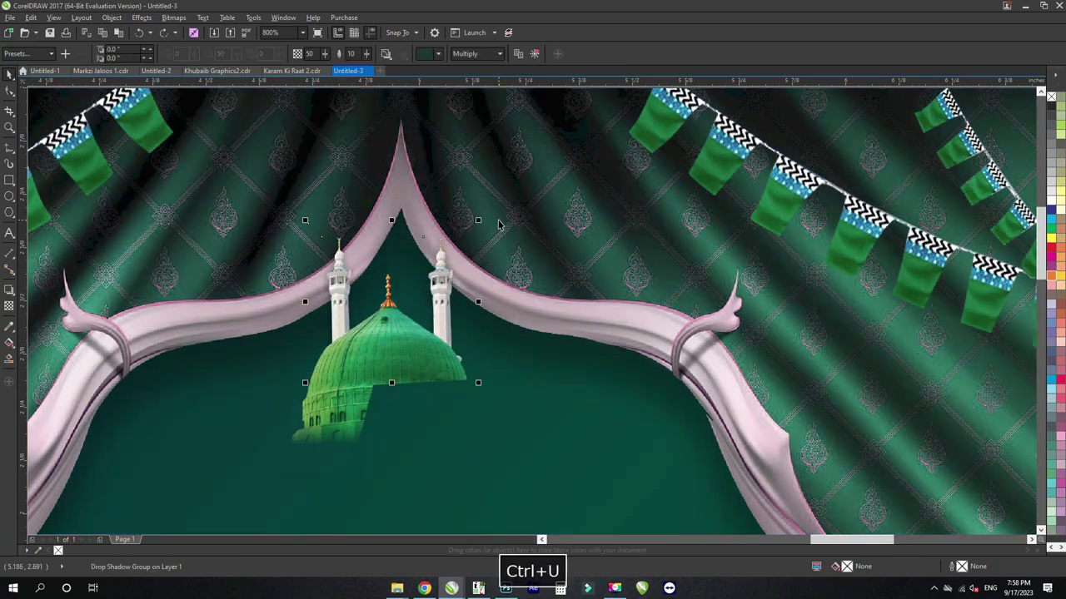
key(ctrl+k)
click(442, 269)
click(441, 264)
drag(441, 262, 509, 231)
key(ctrl+z)
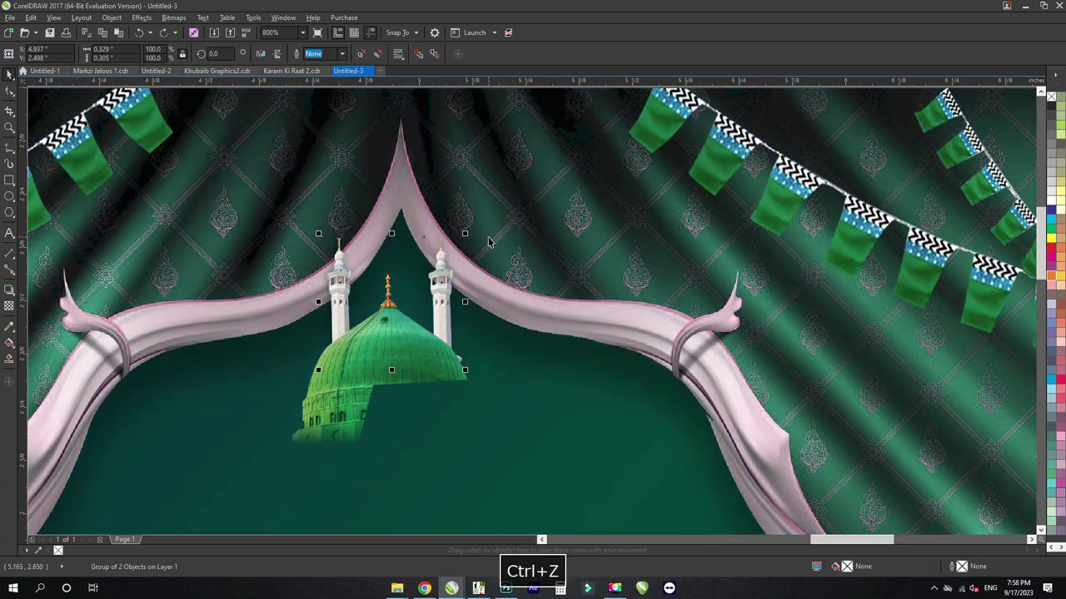
Step: Ungroup the two minarets, select one with the Shape tool, and undo back to the original drop shadow group
key(ctrl+u)
click(454, 208)
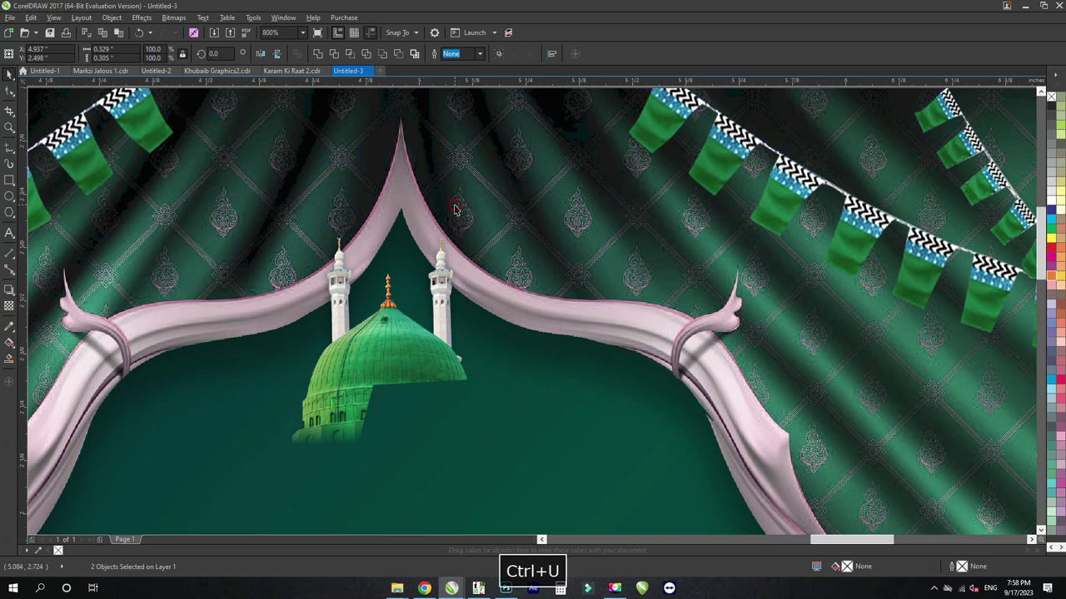
key(F10)
click(447, 277)
key(ctrl+z)
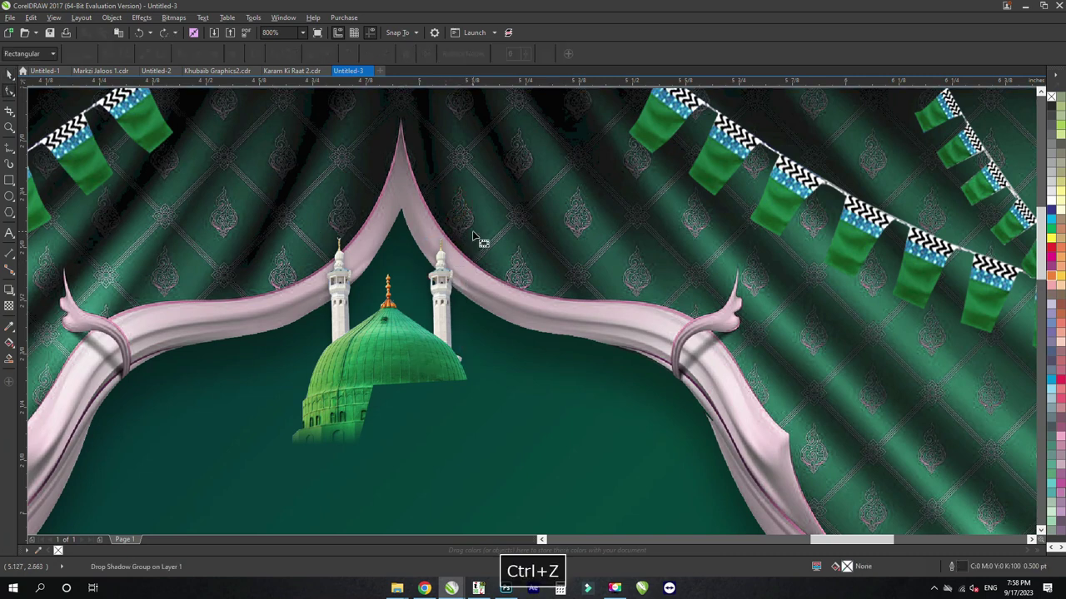
Step: Select the minaret pair and examine the detail of one minaret's balcony and tower at close range
key(space)
click(446, 263)
key(ctrl+u)
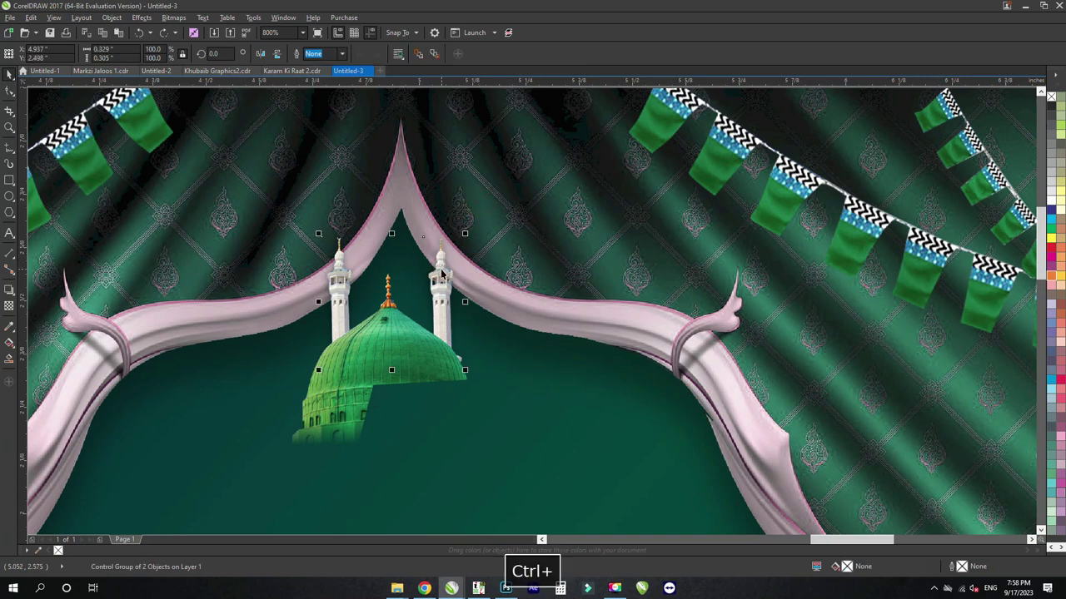
key(z)
drag(465, 218, 436, 278)
right_click(425, 279)
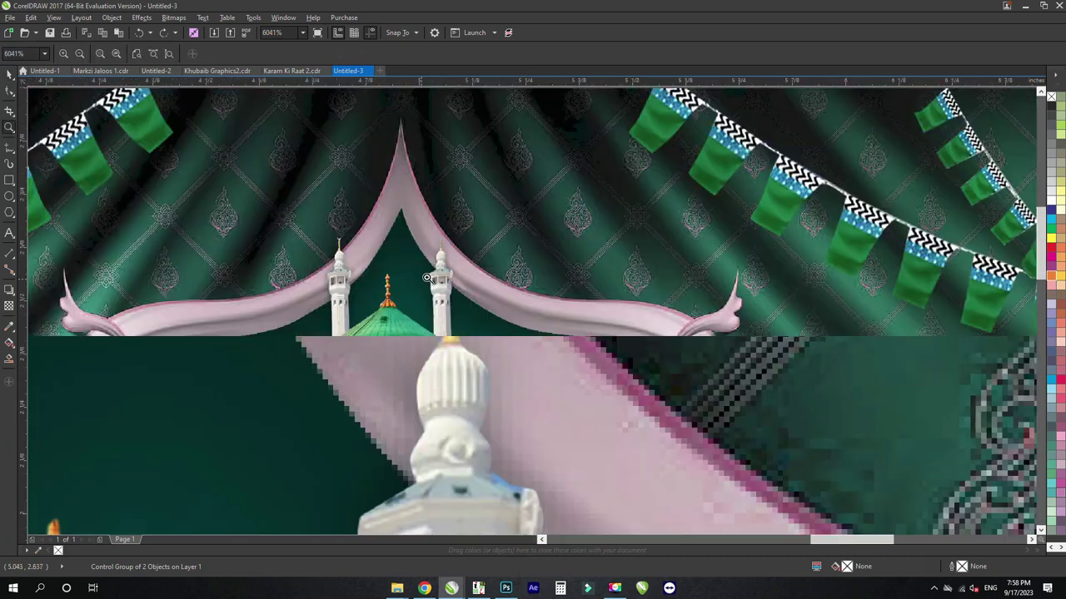
right_click(427, 277)
click(437, 327)
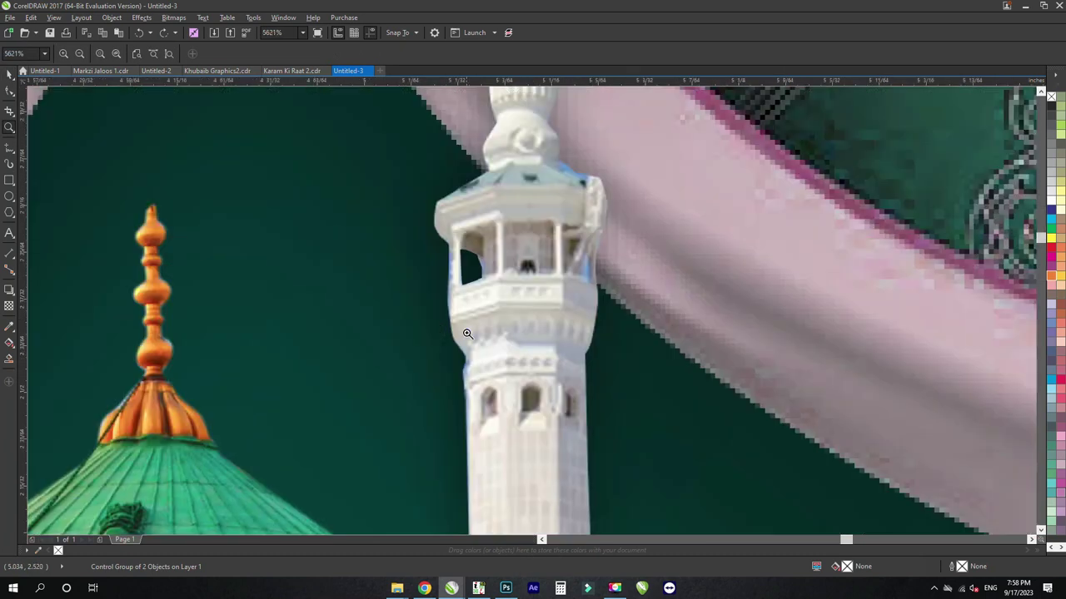
right_click(468, 332)
right_click(468, 328)
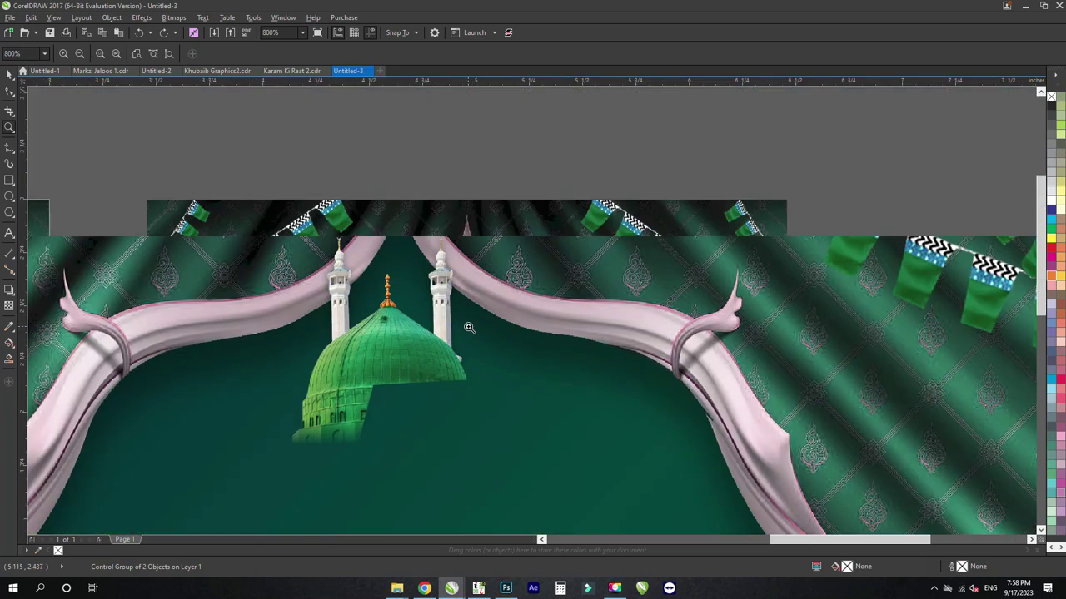
right_click(468, 328)
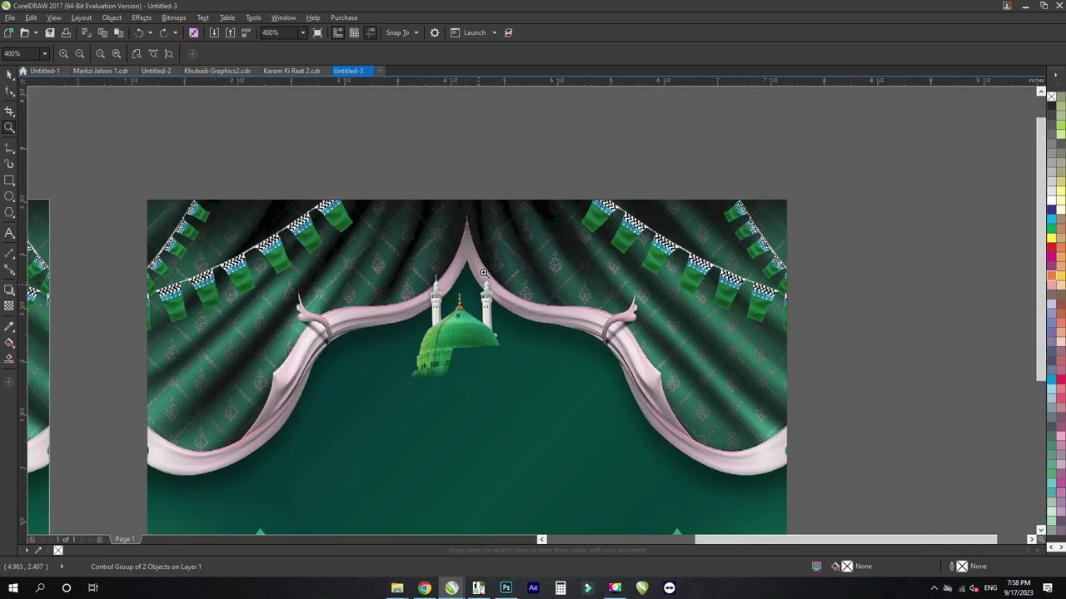
key(space)
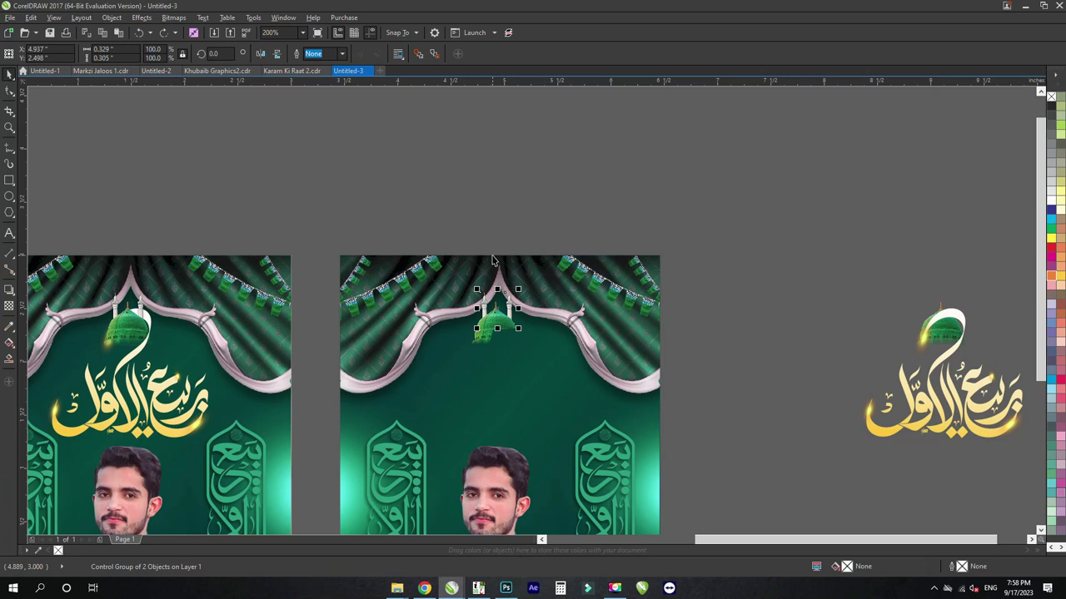
Step: Undo the separation of the golden calligraphy from the copied poster and examine the restored dome at close range
key(ctrl+z)
key(ctrl+z)
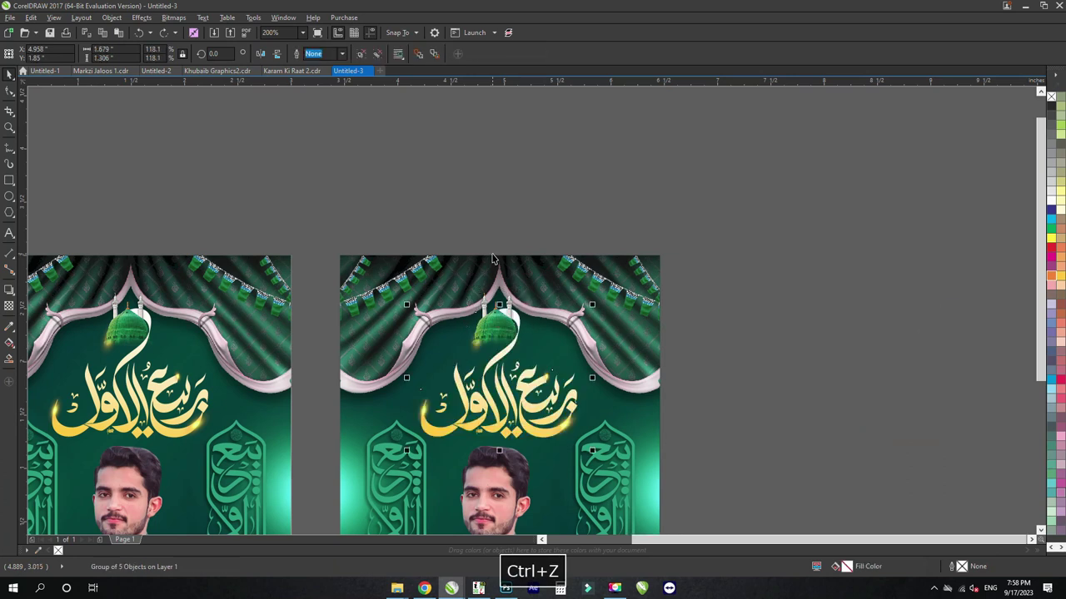
key(z)
drag(540, 292, 461, 353)
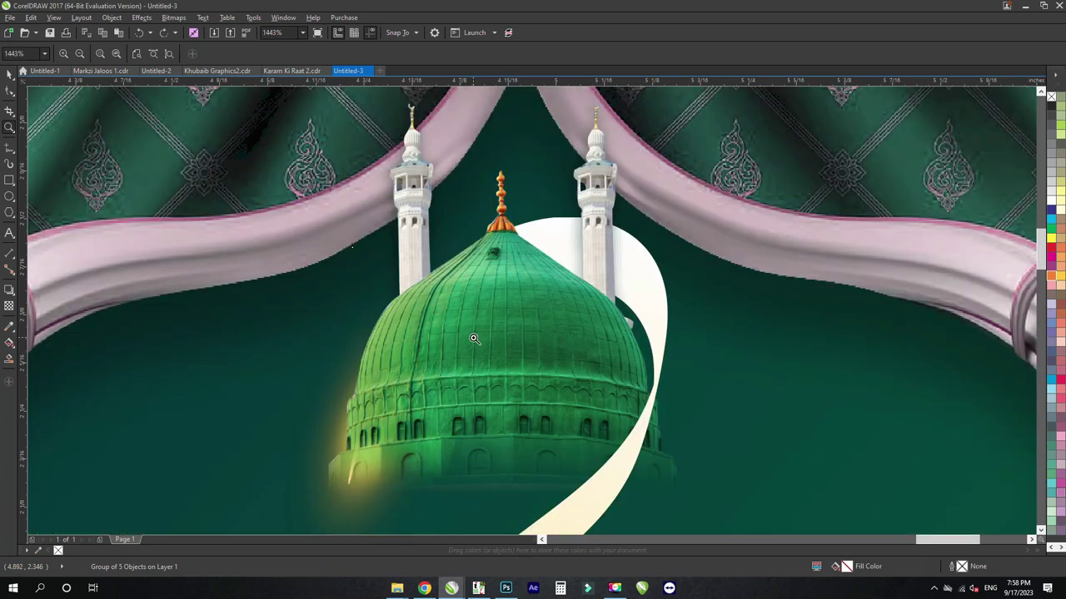
key(space)
scroll(504, 298, down, 3)
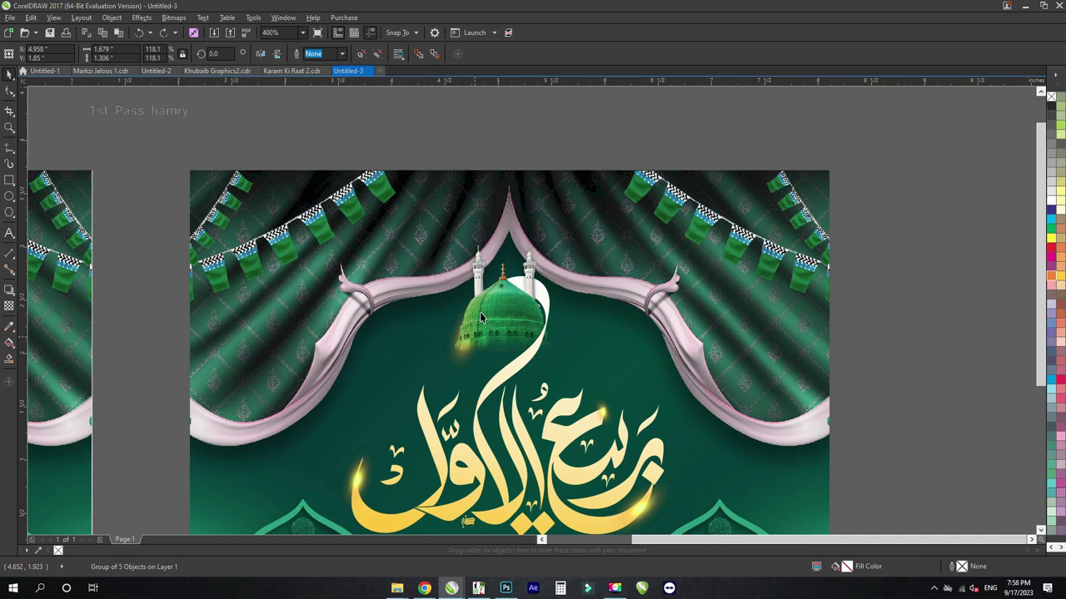
Step: Copy the teal edge glow from the green poster onto the empty canvas and uncrop it to its full round shape
scroll(480, 330, down, 2)
click(636, 464)
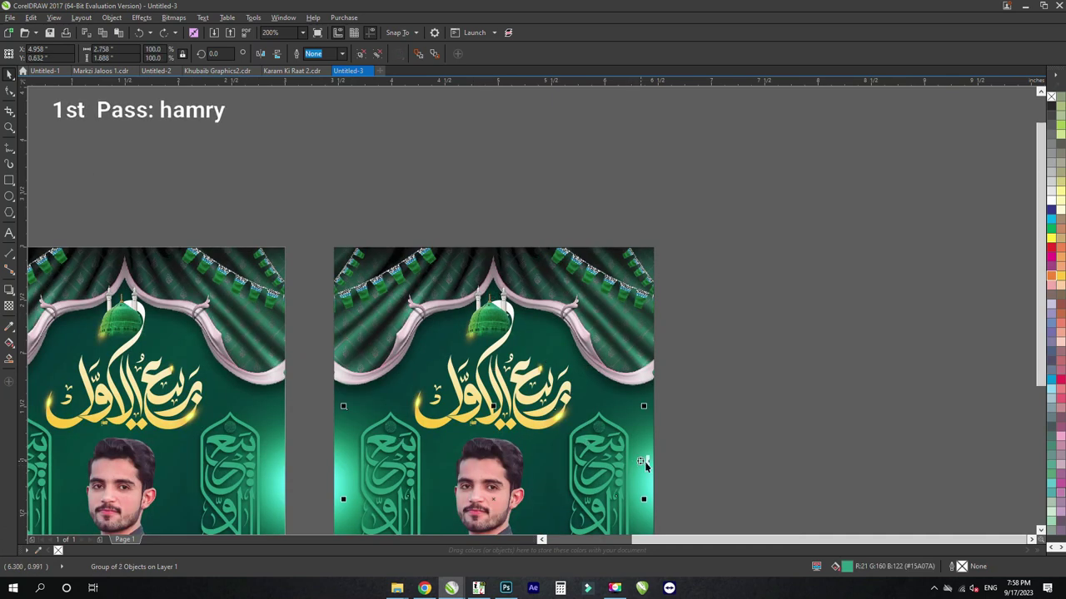
double_click(650, 465)
drag(650, 464, 807, 323)
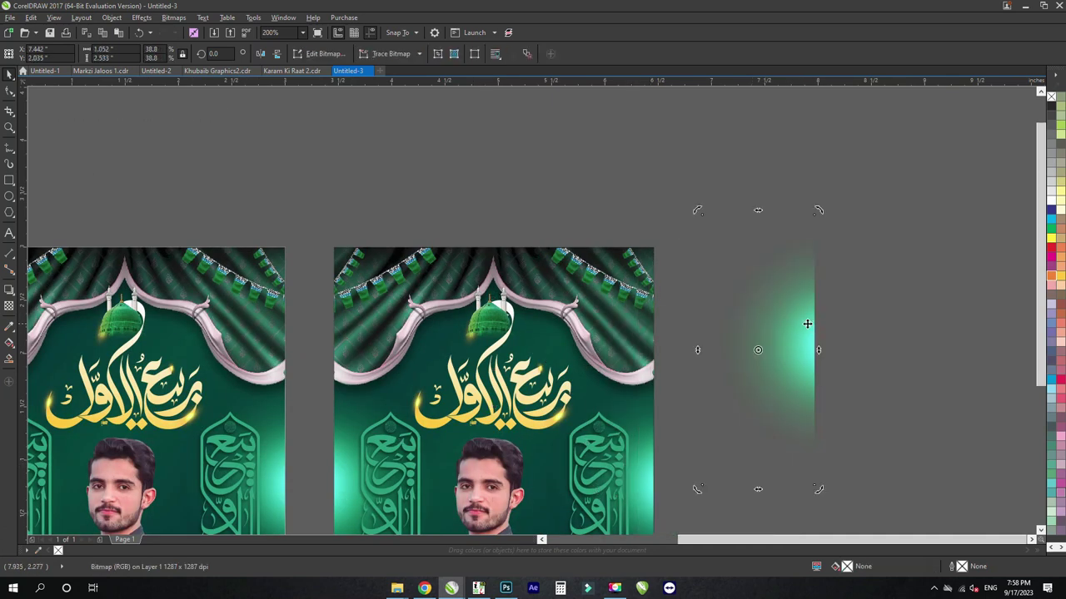
key(F10)
mouse_move(861, 179)
mouse_down()
mouse_move(792, 501)
mouse_move(978, 490)
mouse_up()
key(space)
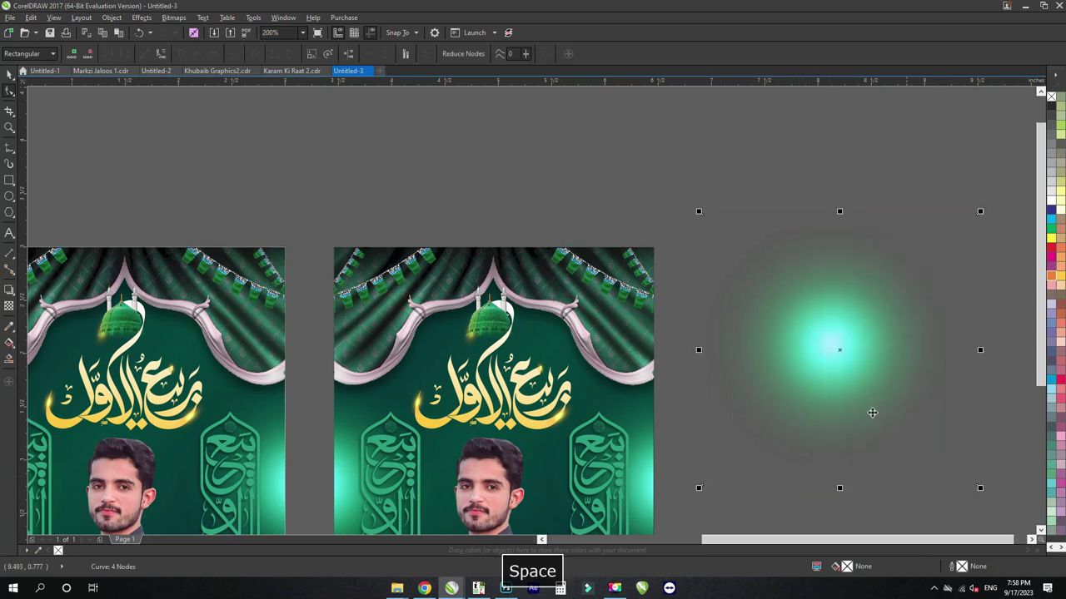
Step: Move the round teal glow onto the copied green poster's dome area and scale it down to about 0.91 inches wide
click(852, 374)
drag(672, 395, 517, 335)
key(ctrl+z)
click(610, 260)
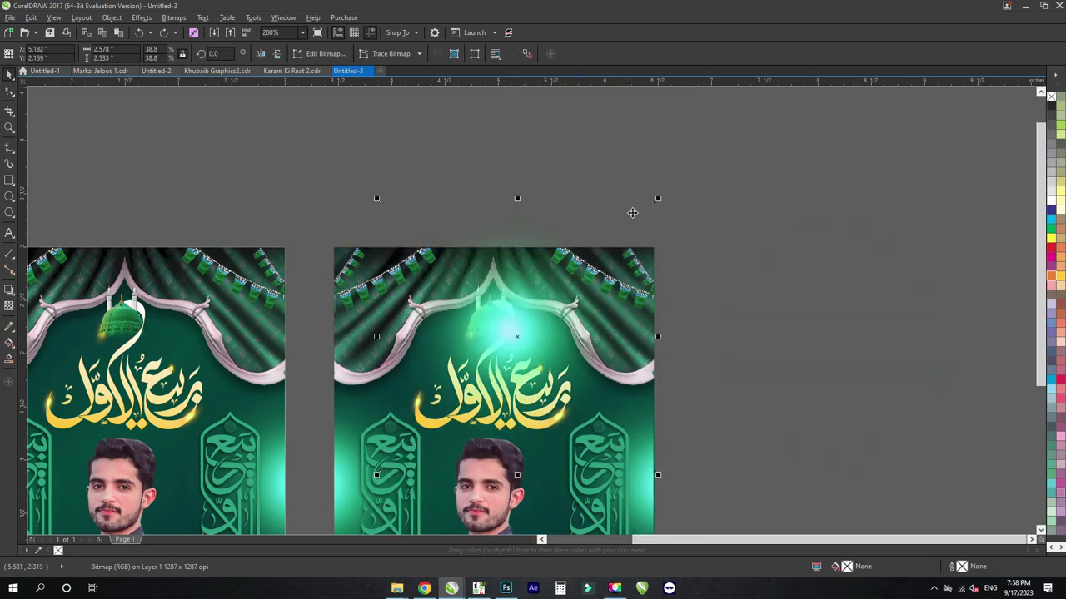
drag(656, 200, 594, 288)
shift+click(595, 289)
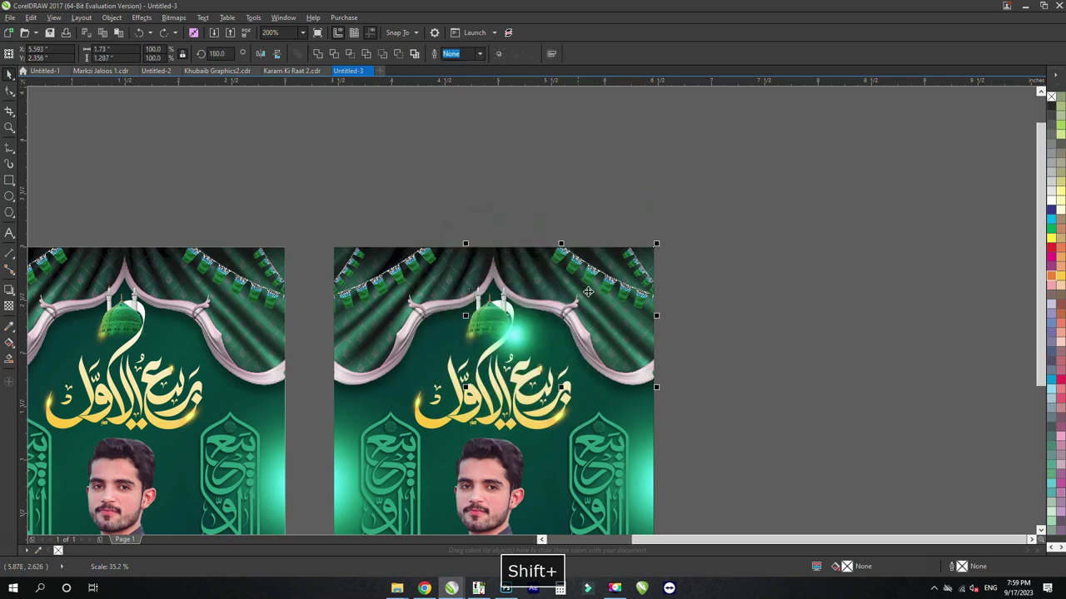
Step: Undo the accidental change to the other selected objects and centre the teal glow over the green dome
drag(524, 339, 489, 326)
key(ctrl+z)
click(533, 213)
click(482, 333)
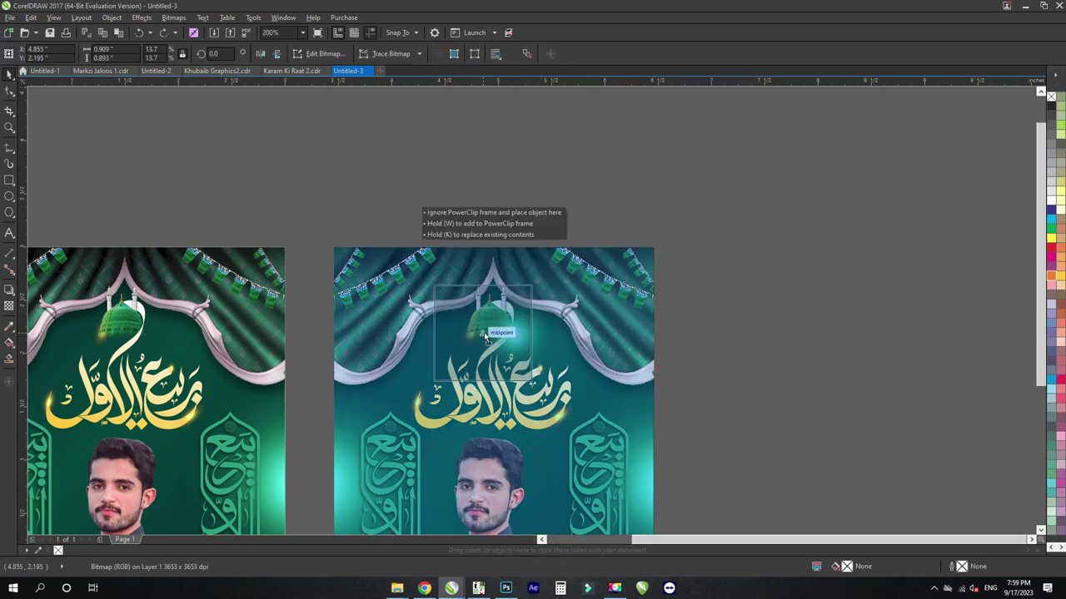
key(z)
drag(545, 260, 407, 392)
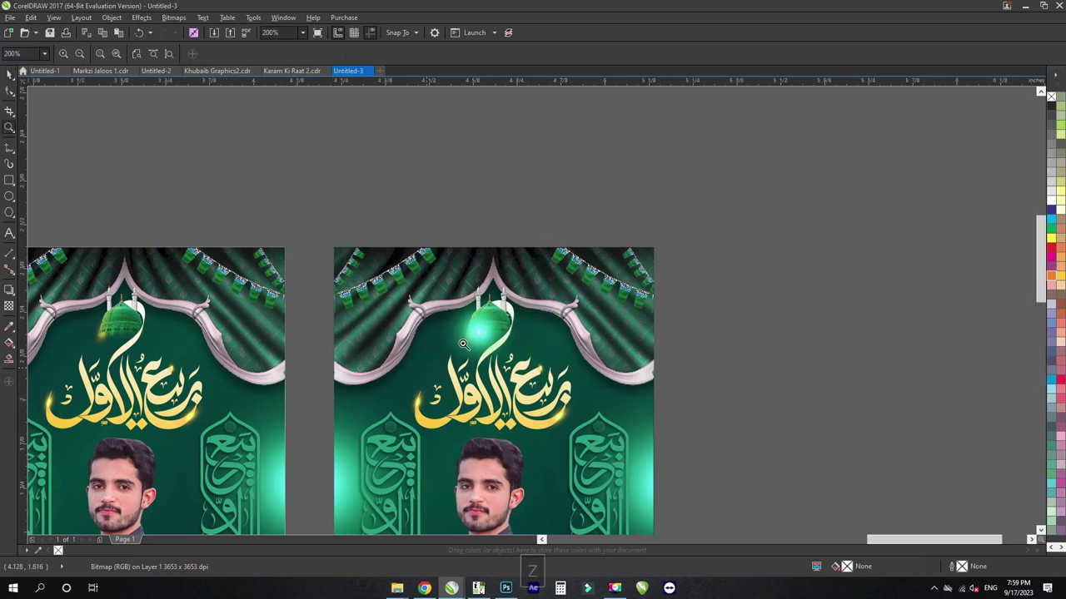
key(space)
drag(552, 345, 575, 294)
scroll(597, 409, down, 2)
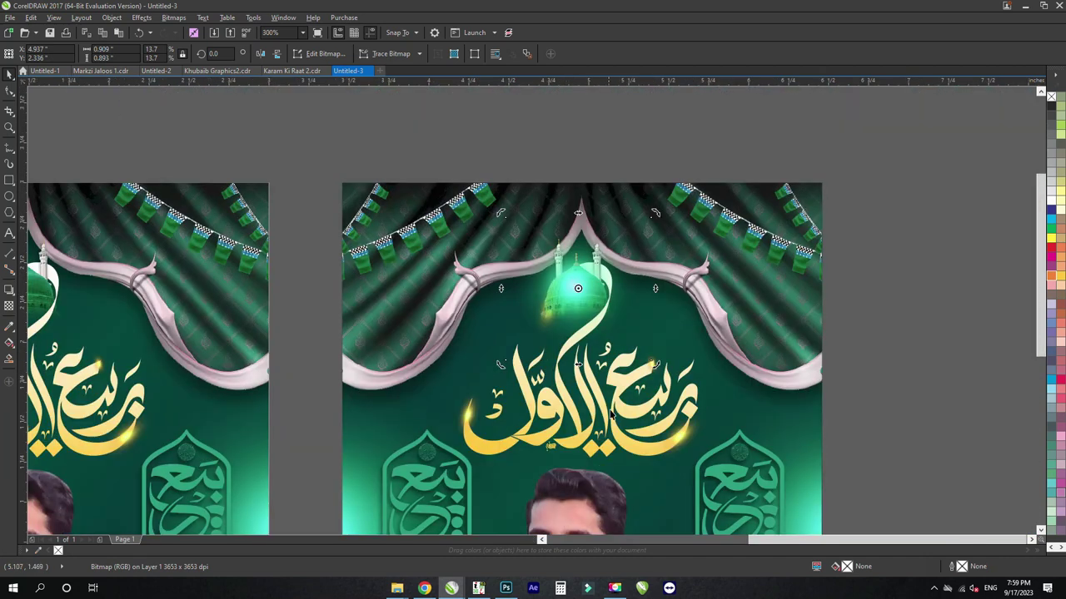
Step: Bring the golden calligraphy group and the dome to the front of the teal glow
click(600, 397)
key(shift+Page_Up)
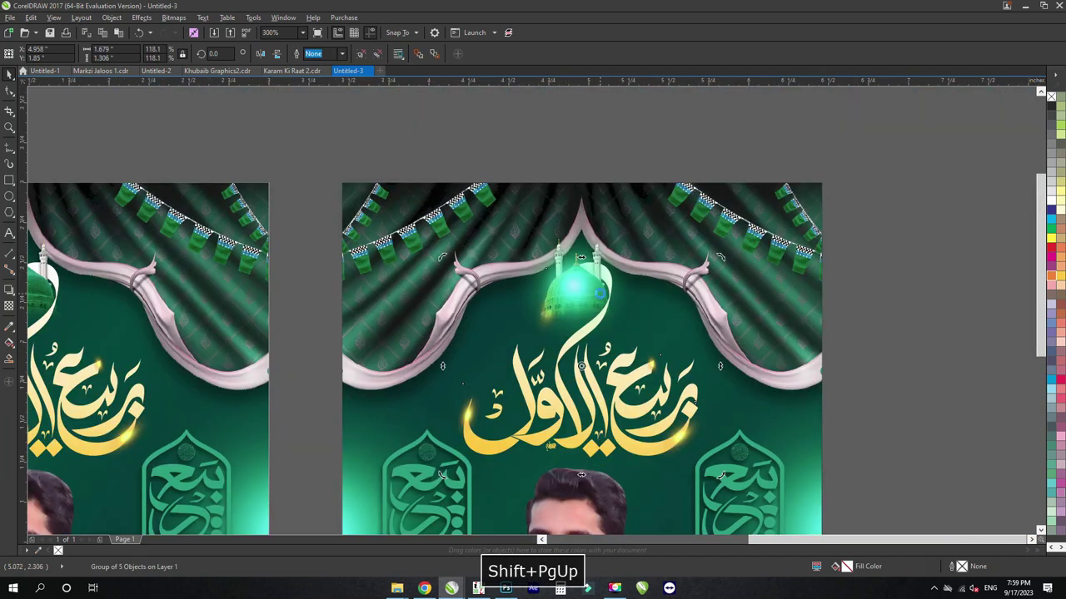
drag(626, 209, 531, 347)
key(shift+Page_Up)
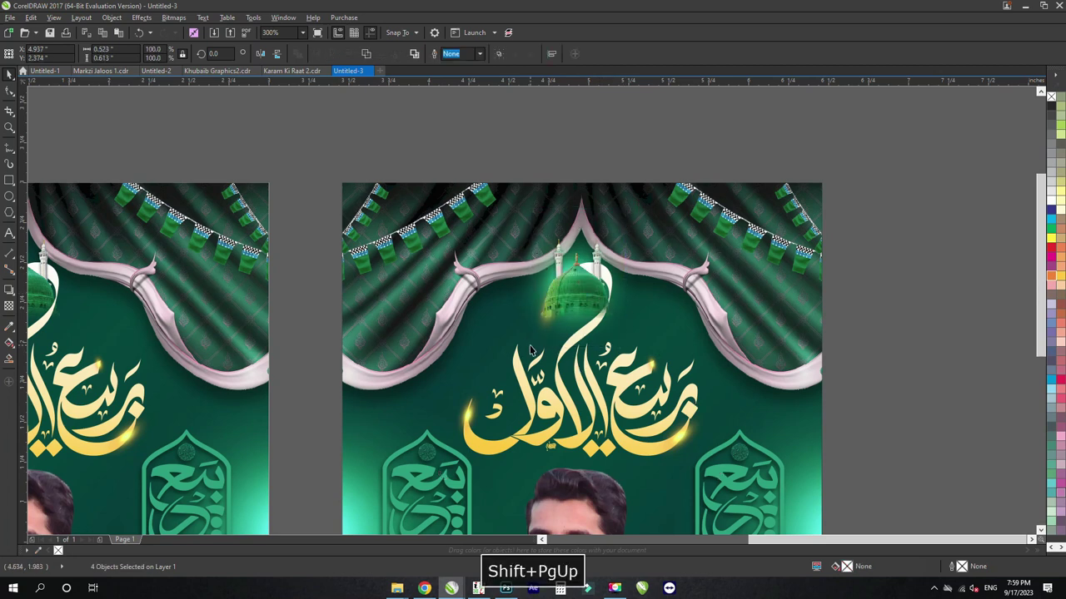
Step: Select the glow behind the dome and enlarge it from its centre to about 1.08 inches wide
alt+click(580, 261)
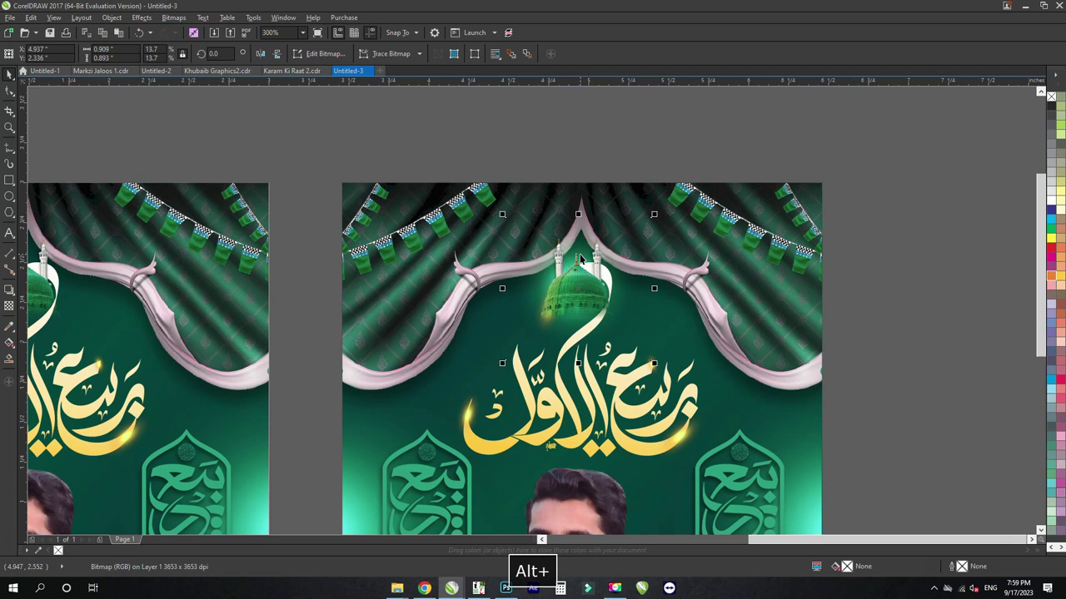
shift+click(666, 210)
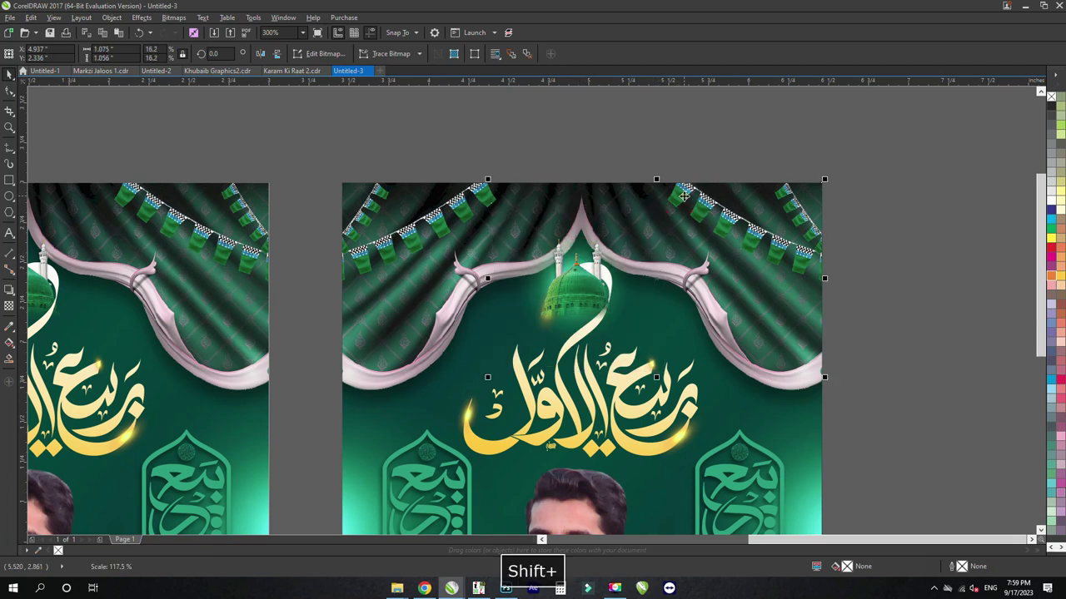
click(651, 158)
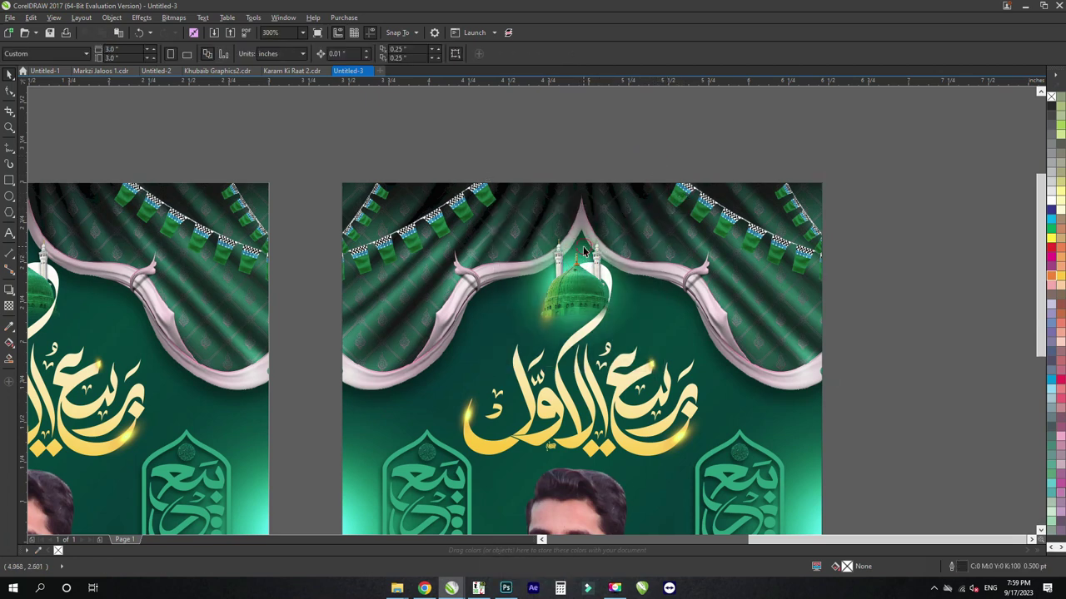
click(583, 249)
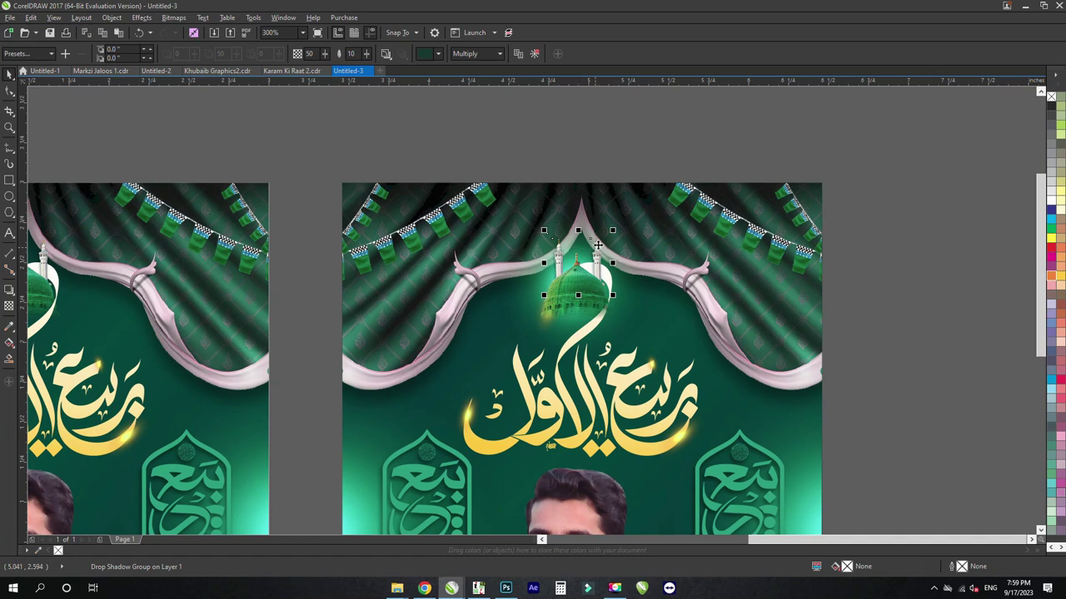
click(864, 153)
Step: Try a drop shadow on the whole grouped golden calligraphy and undo it
key(z)
drag(741, 259, 413, 481)
key(space)
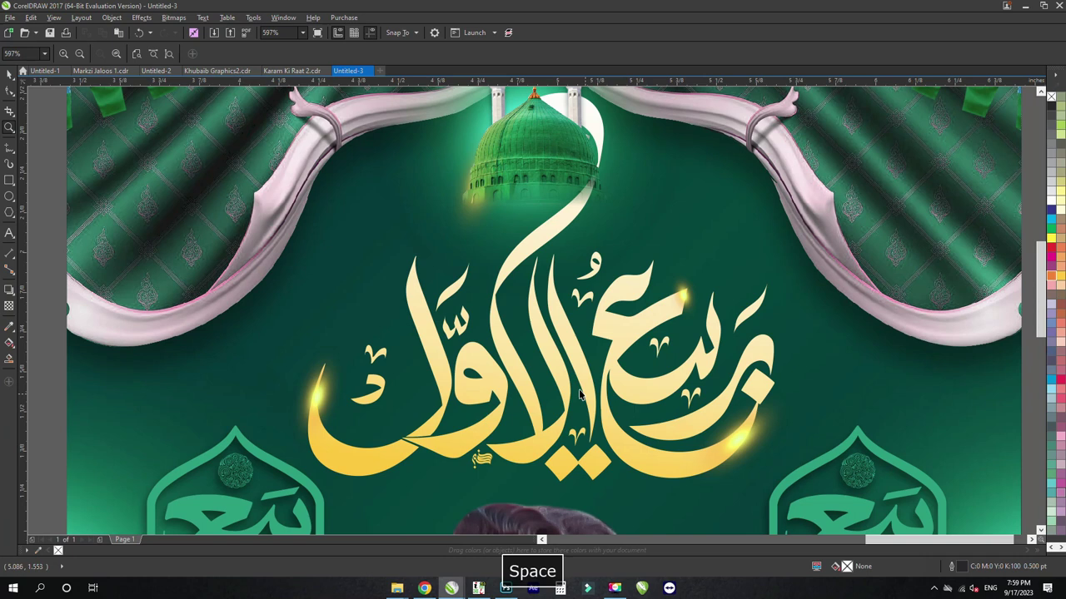
click(558, 359)
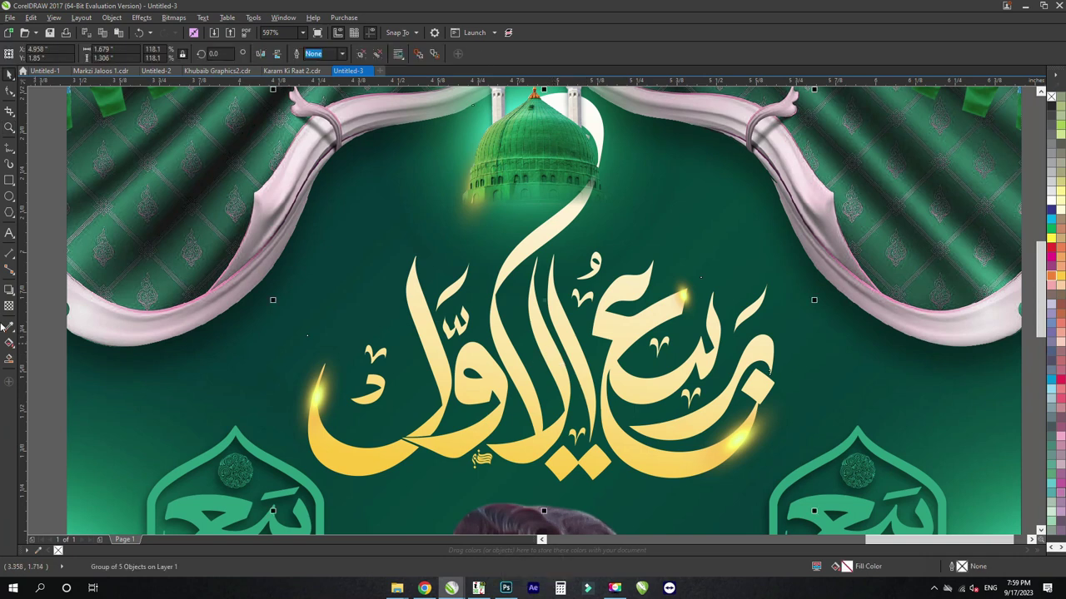
click(8, 289)
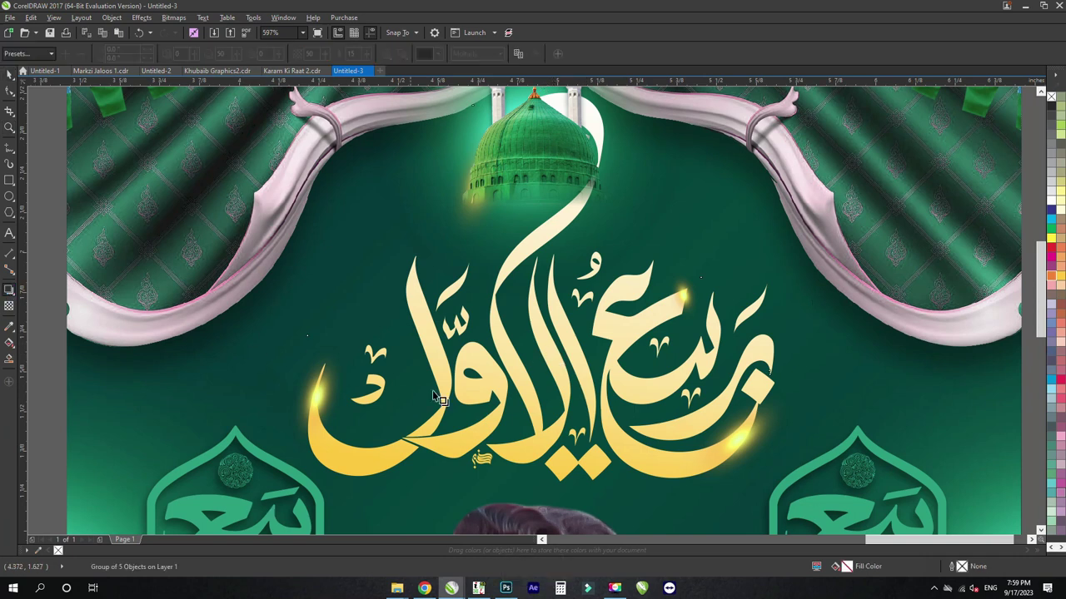
click(508, 342)
drag(540, 492, 575, 498)
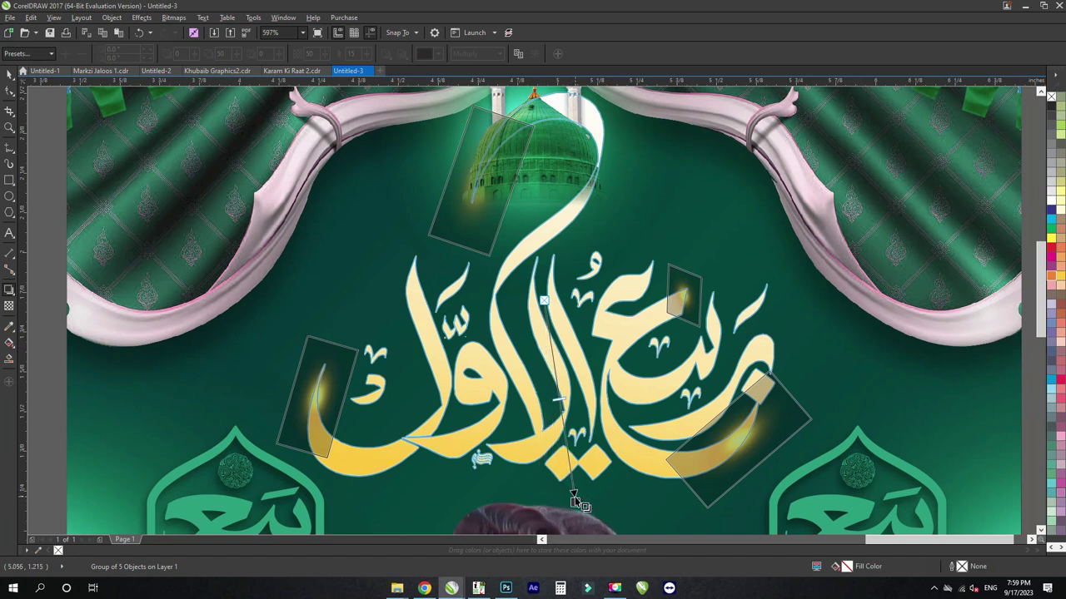
click(578, 501)
key(ctrl+z)
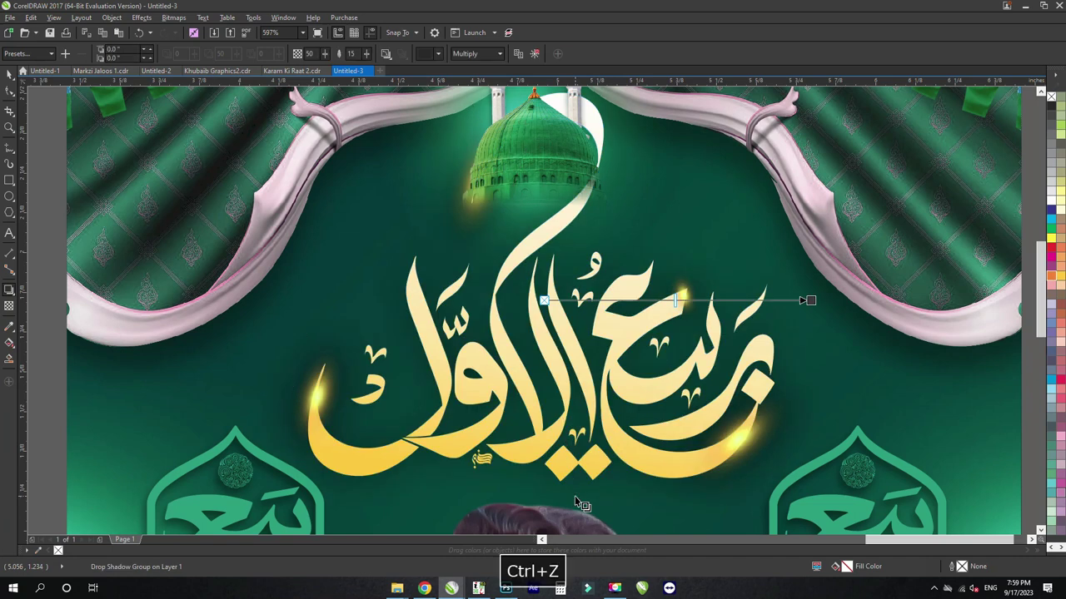
key(ctrl+space)
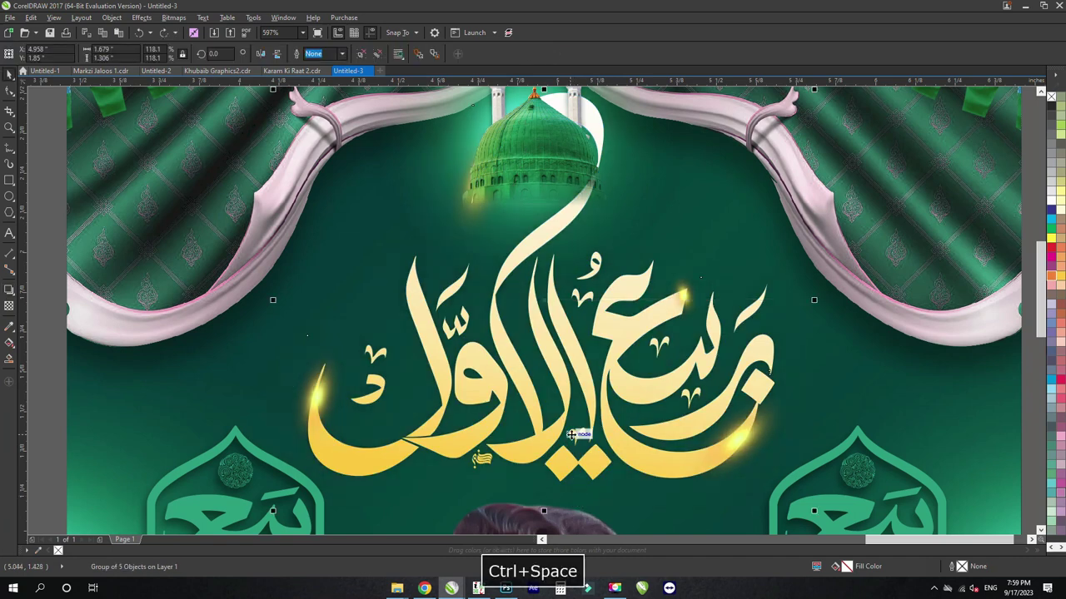
Step: Ungroup the golden calligraphy and its light glints, and select only the lettering curve
key(ctrl+i)
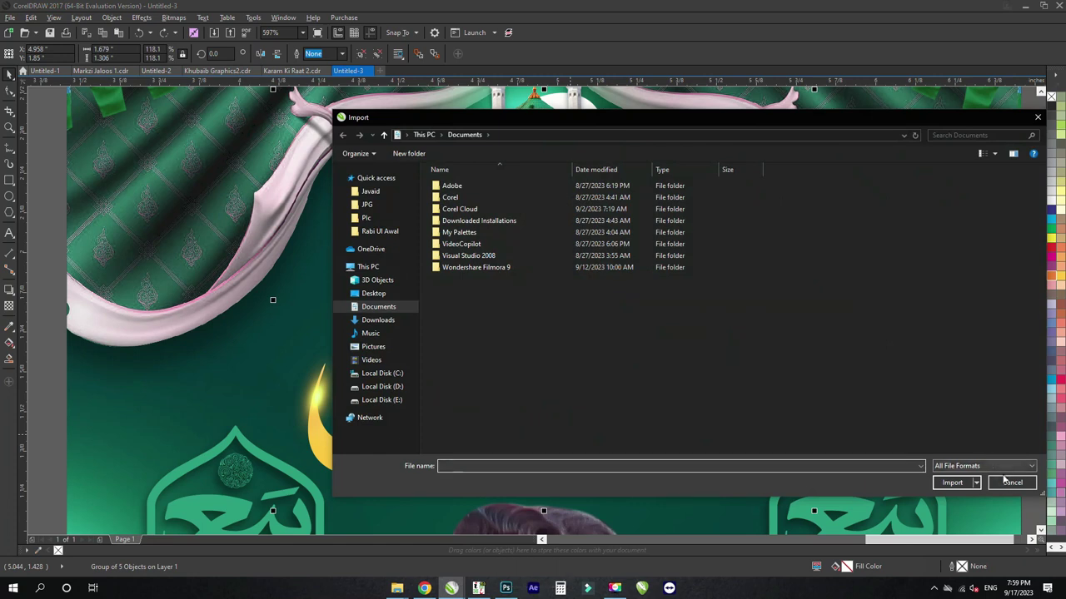
click(1008, 481)
key(ctrl+u)
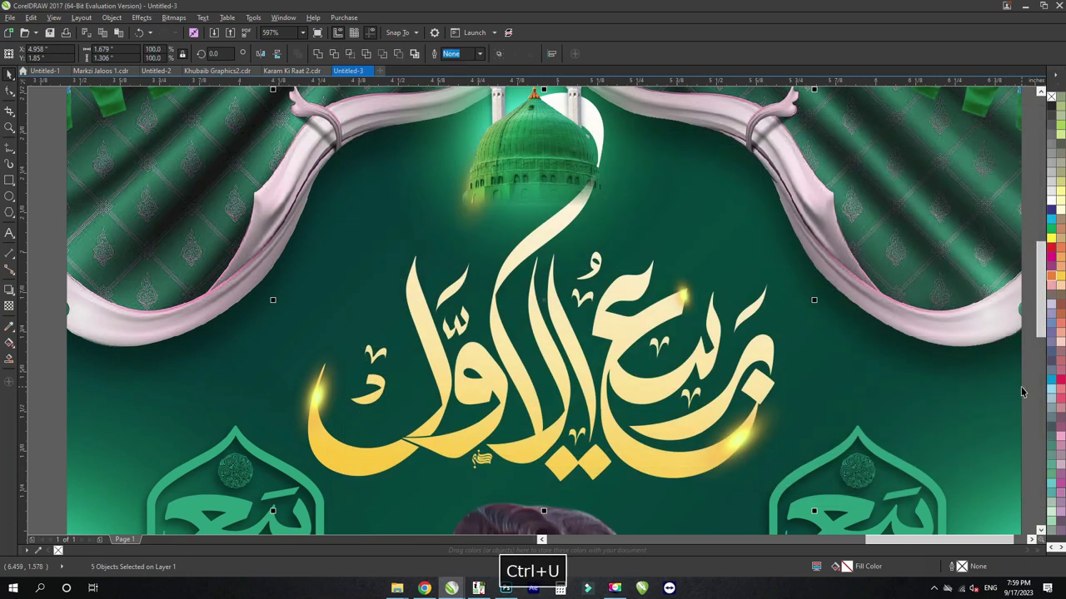
click(721, 397)
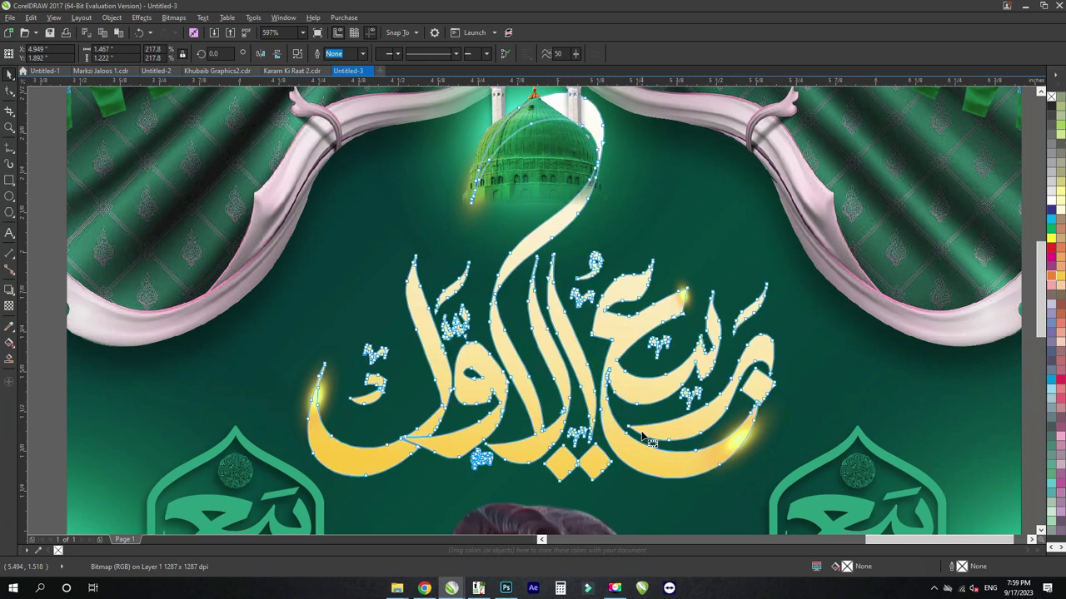
key(space)
Step: Add a slightly downward drop shadow to the calligraphy curve with opacity 80 and feathering 5
click(9, 292)
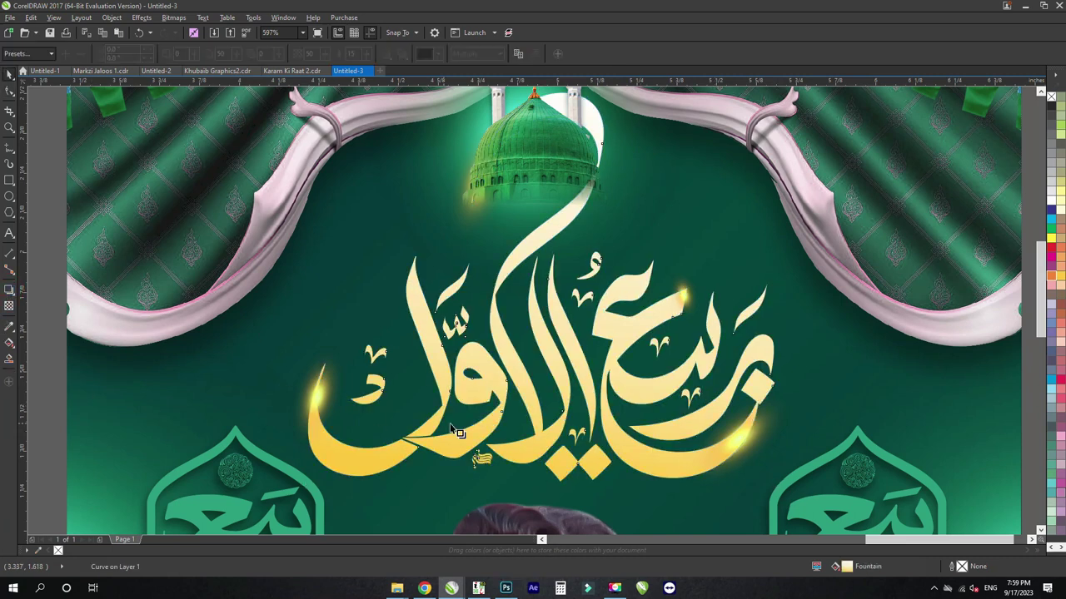
drag(541, 287, 591, 486)
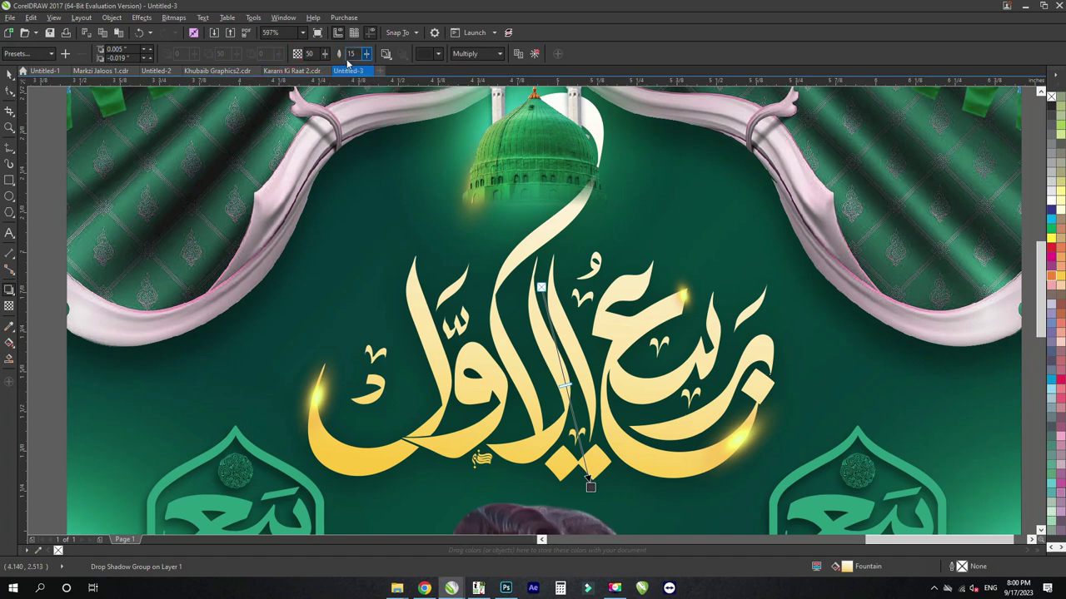
double_click(309, 54)
text(80)
key(Tab)
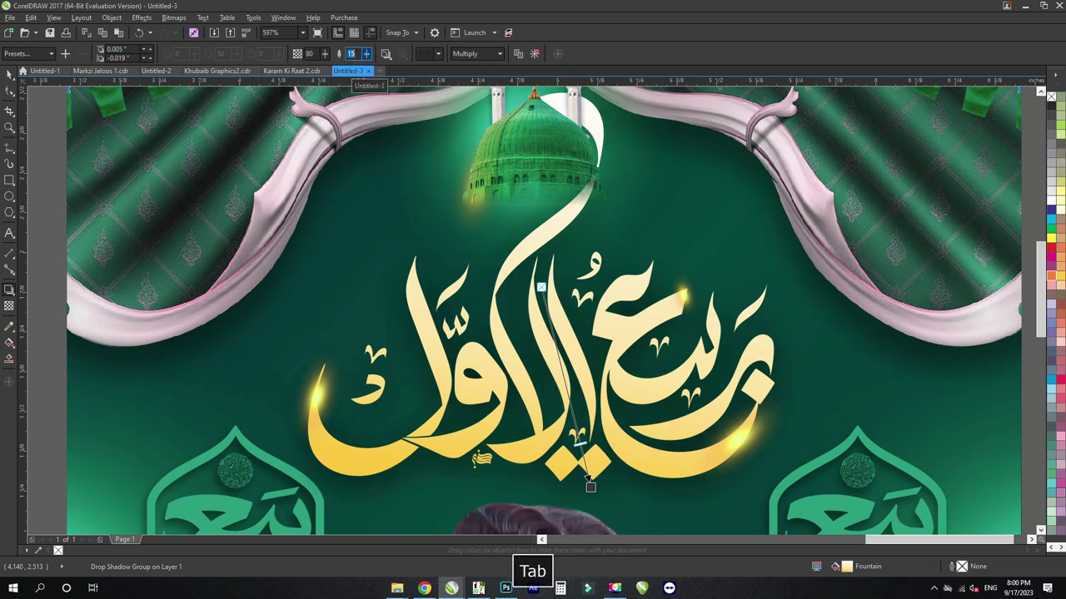
text(5)
key(Return)
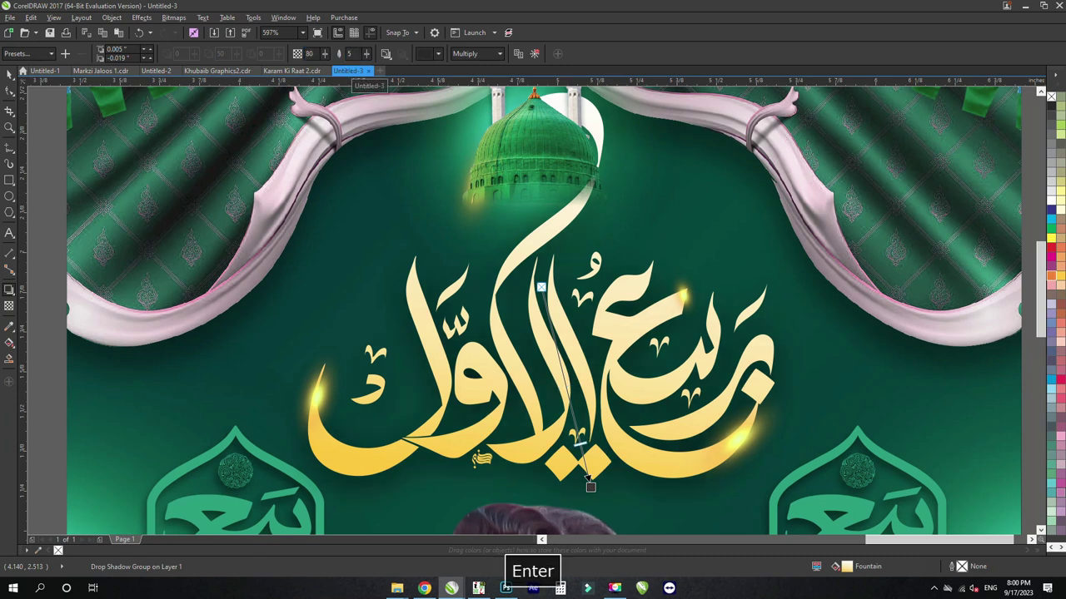
Step: Set the calligraphy's shadow colour to the dark green sampled from the poster background
click(439, 55)
click(346, 157)
click(463, 83)
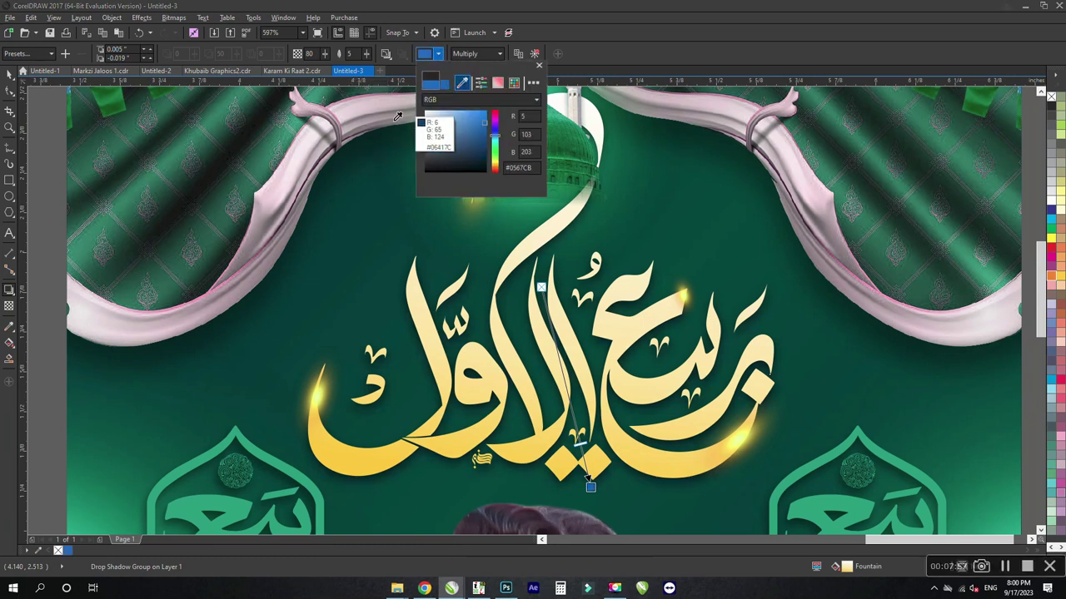
click(351, 156)
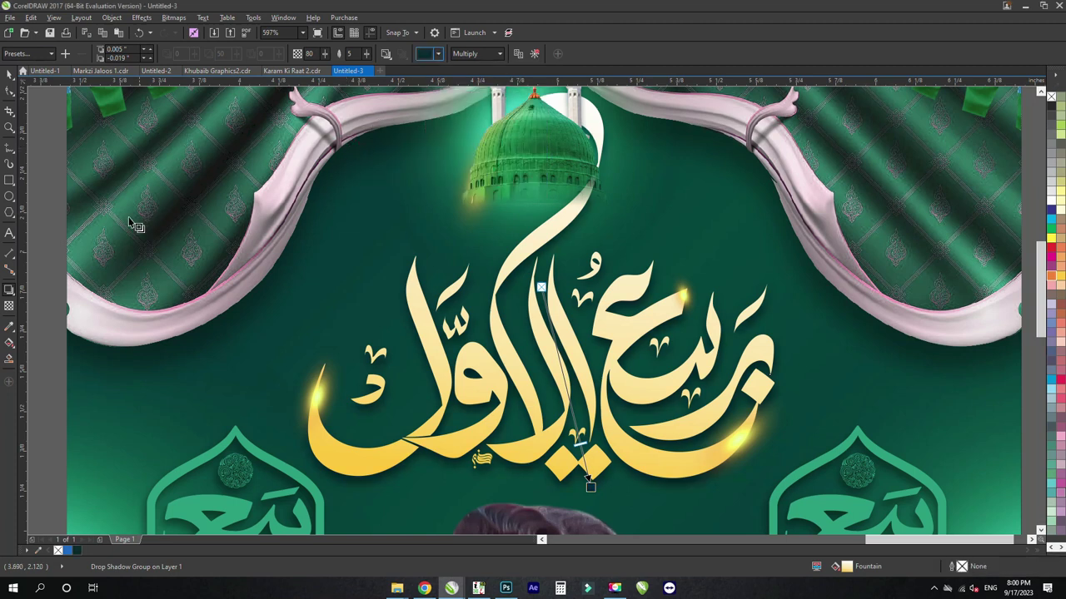
key(ctrl+space)
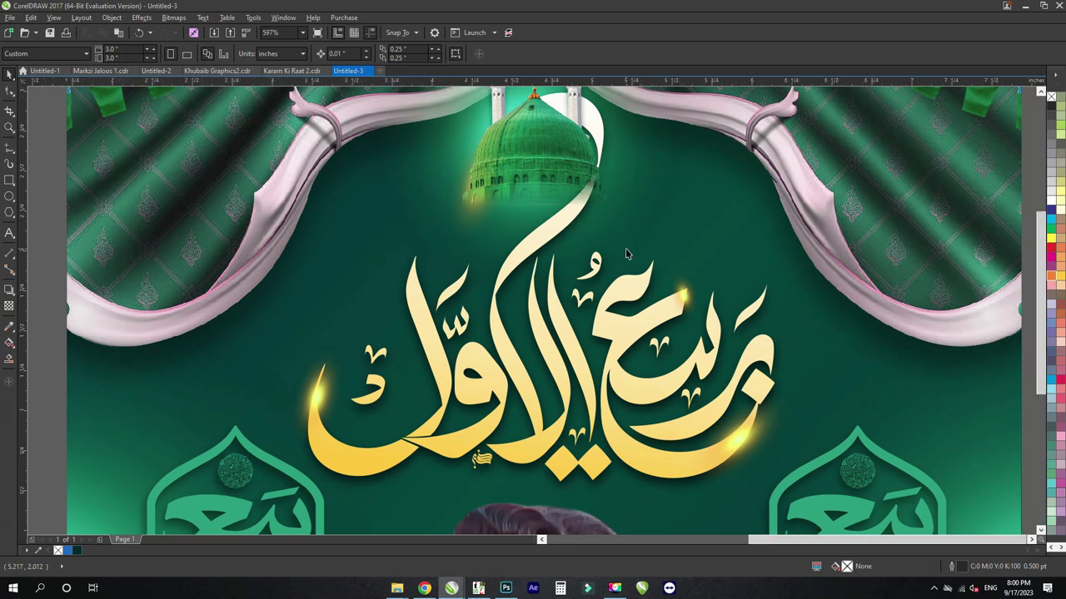
Step: Bring the shadowed calligraphy to the front so its long stroke passes over the dome
scroll(626, 248, down, 2)
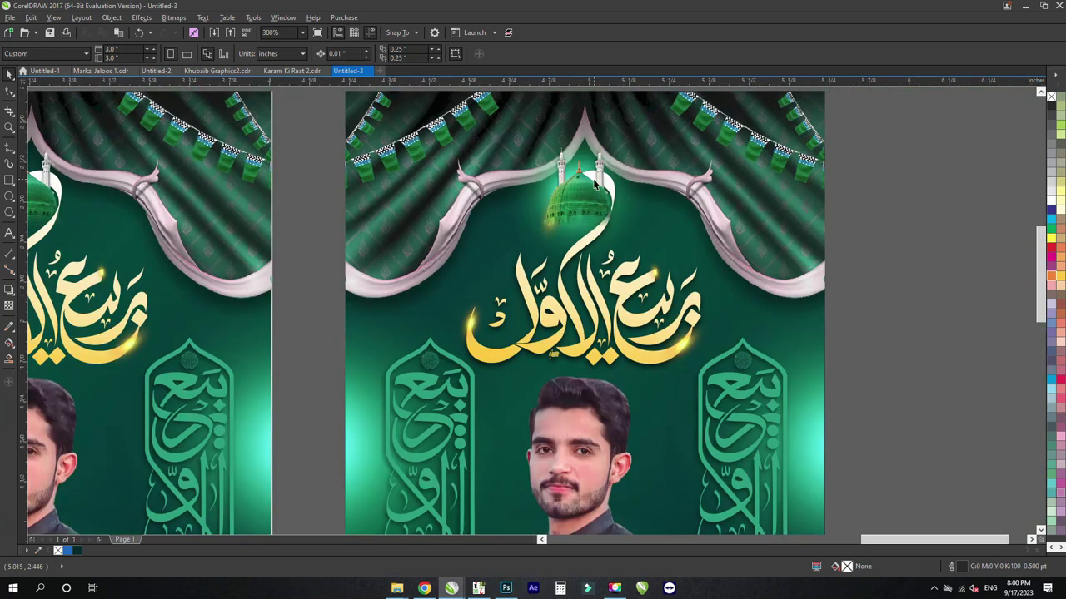
scroll(596, 262, up, 2)
click(538, 338)
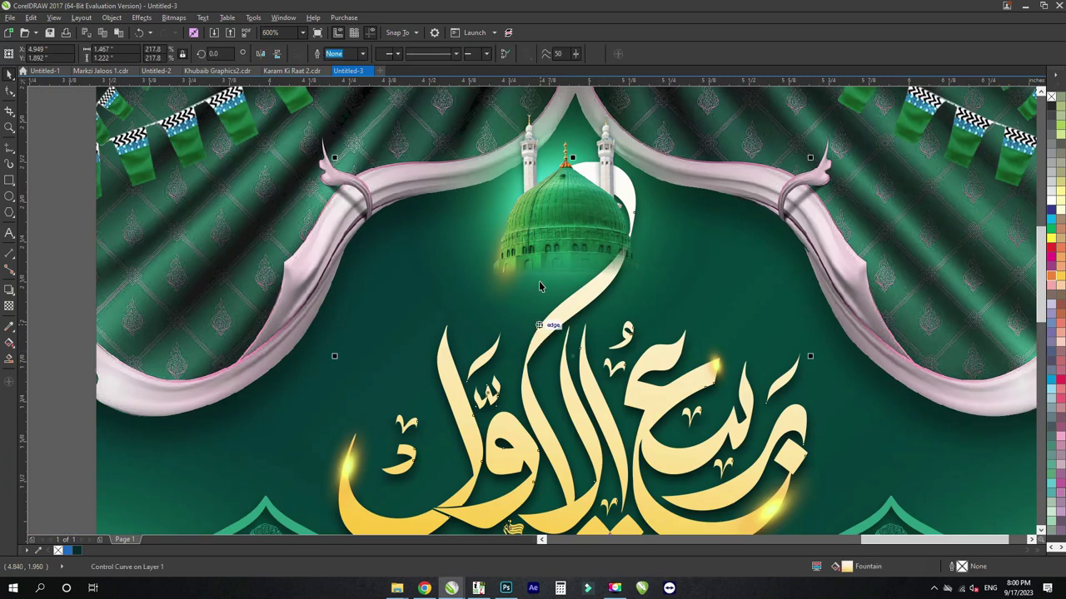
key(shift+Page_Up)
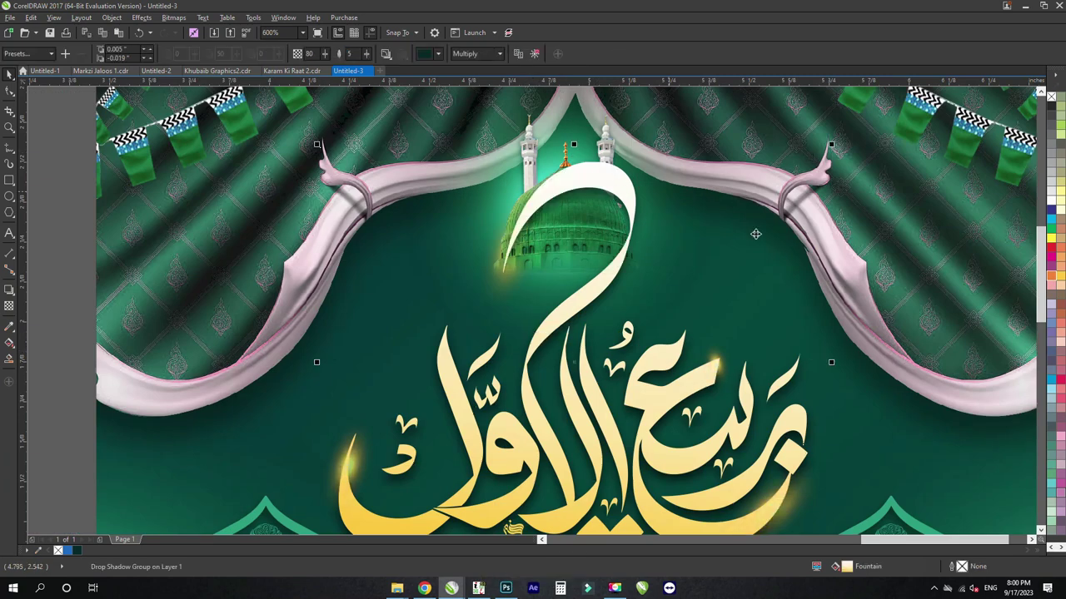
Step: Bring the golden light glints at both ends of the calligraphy in front of the lettering
drag(888, 265, 603, 501)
drag(859, 190, 601, 498)
key(shift+Page_Up)
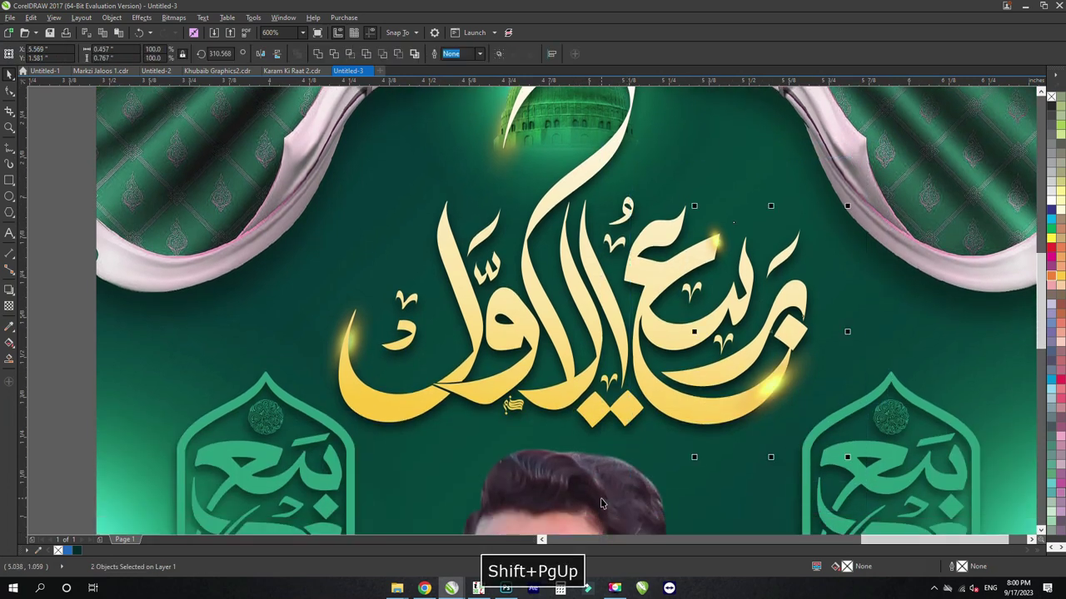
drag(540, 190, 294, 466)
click(294, 467)
drag(493, 206, 287, 436)
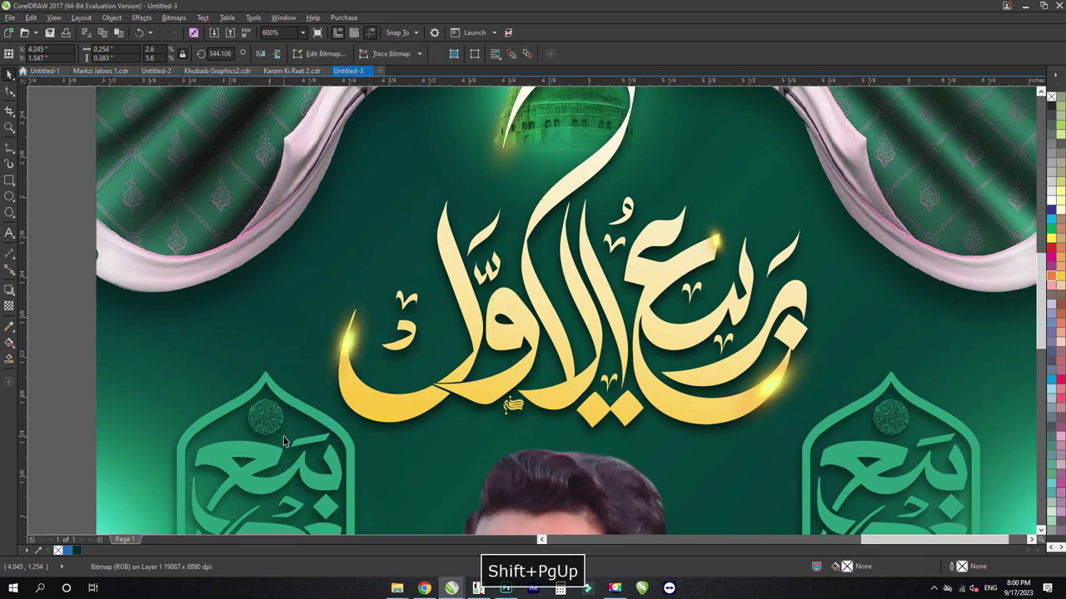
key(z)
drag(298, 379, 521, 316)
key(space)
drag(712, 96, 521, 343)
drag(696, 115, 575, 294)
key(space)
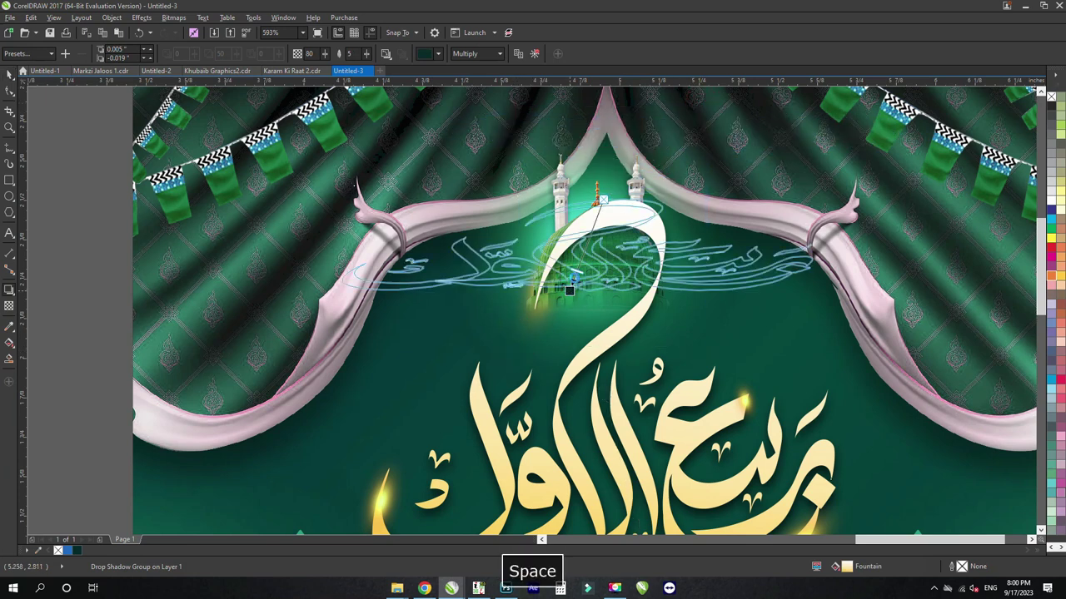
key(ctrl+z)
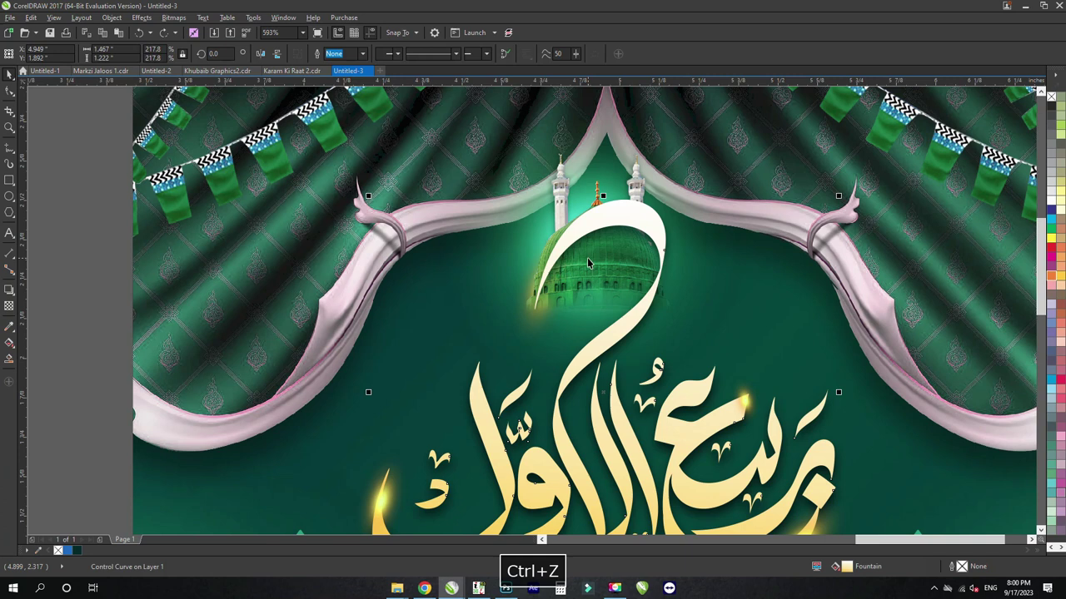
drag(737, 134, 495, 351)
drag(717, 115, 492, 350)
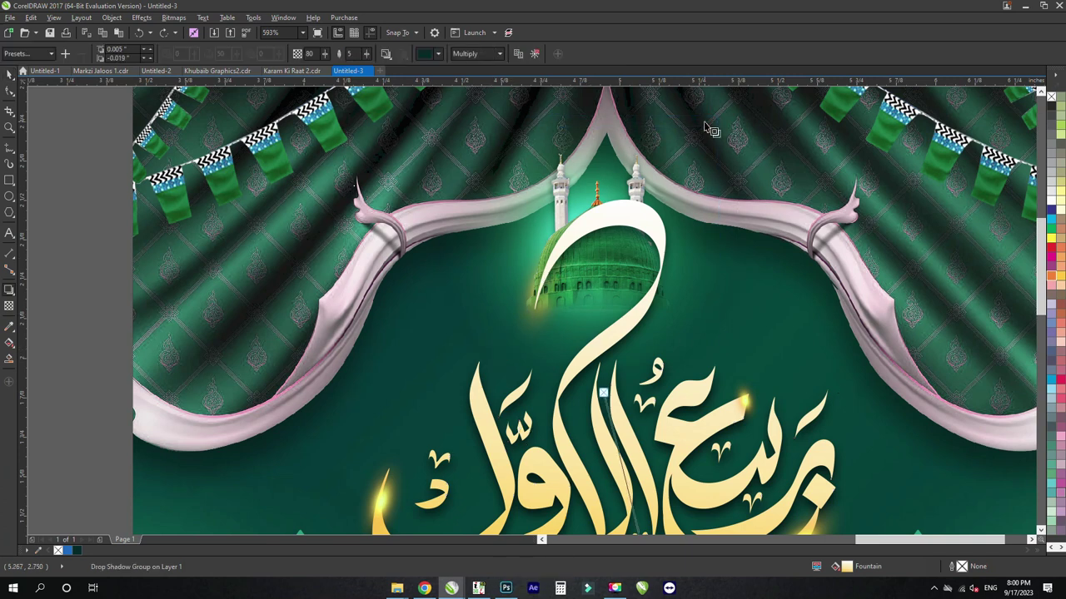
Step: Bring the green dome with its minarets and glow in front of the calligraphy's long stroke
key(space)
drag(721, 115, 530, 335)
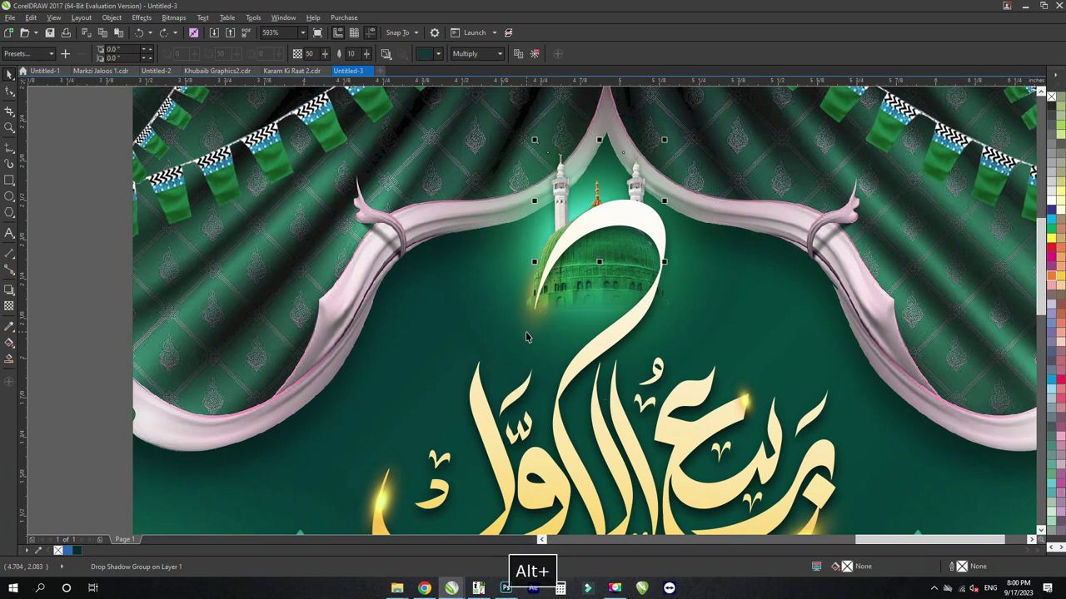
shift+click(591, 291)
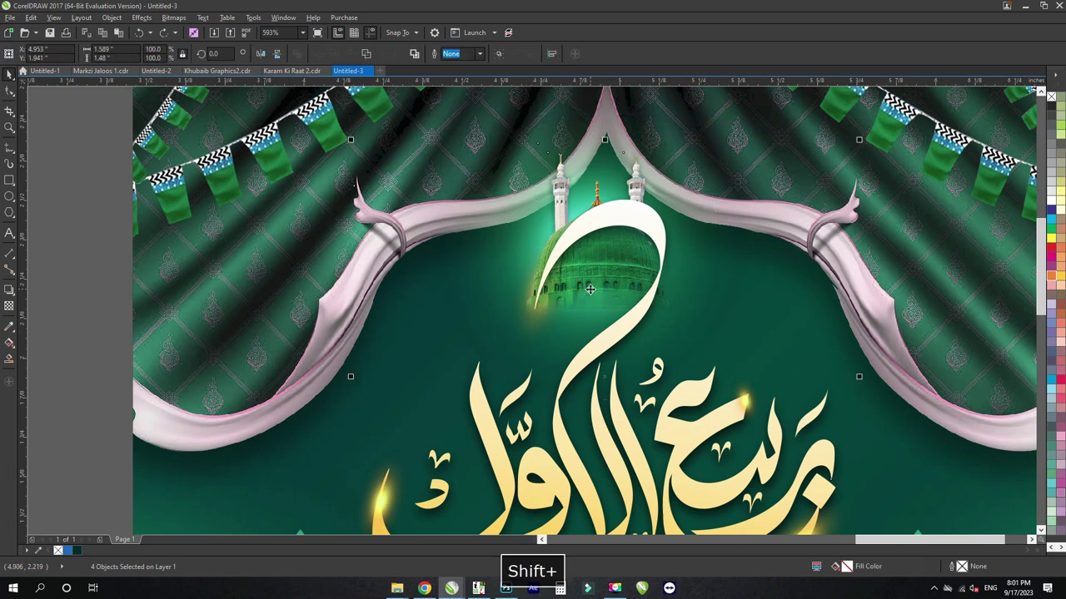
drag(766, 100, 486, 367)
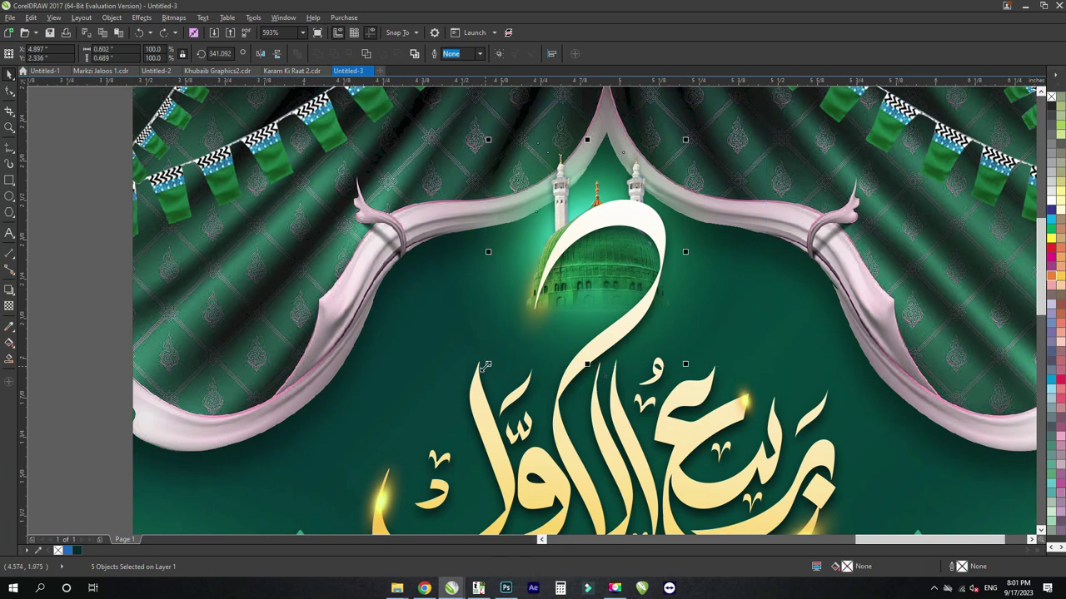
key(shift+Page_Up)
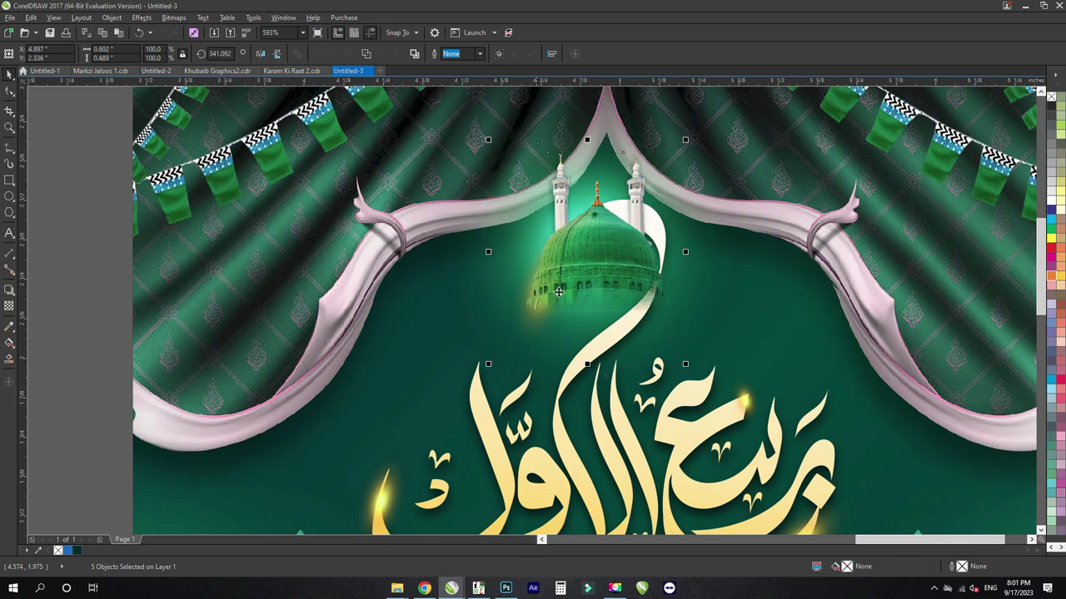
click(715, 198)
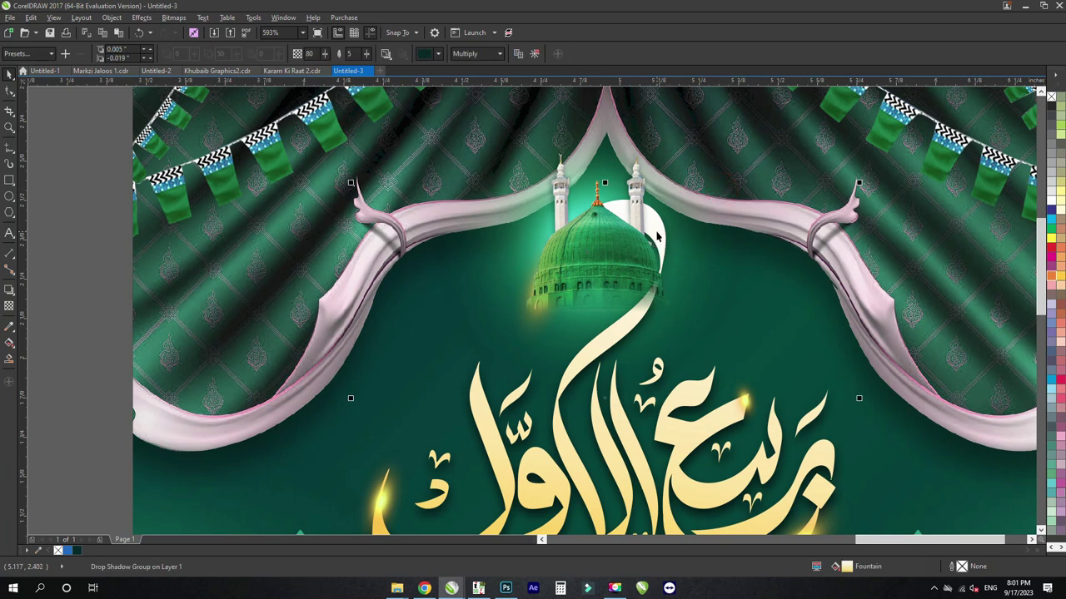
Step: Group all objects of the refined green poster copy into one group
scroll(657, 237, down, 2)
scroll(669, 191, down, 1)
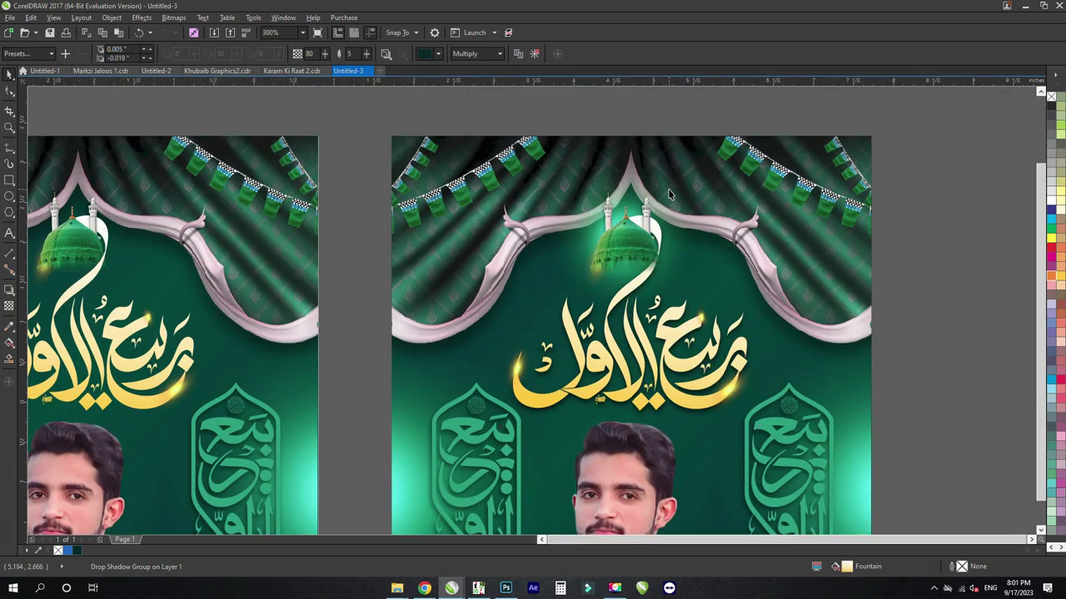
click(879, 119)
drag(817, 125, 517, 460)
key(ctrl+g)
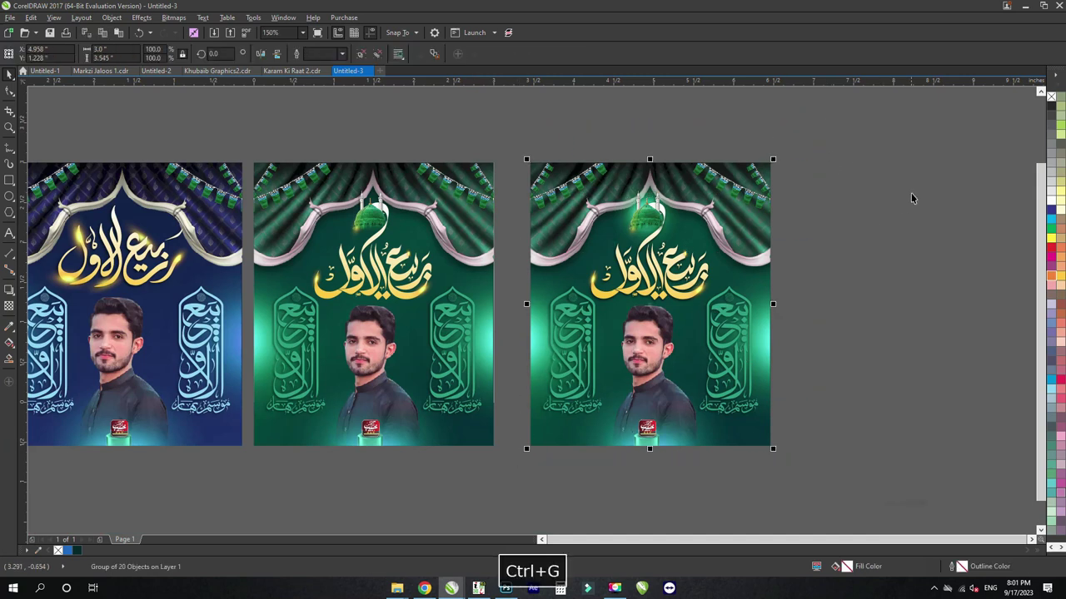
Step: Delete the original green poster and move the grouped, refined copy into its place beside the blue poster
click(446, 246)
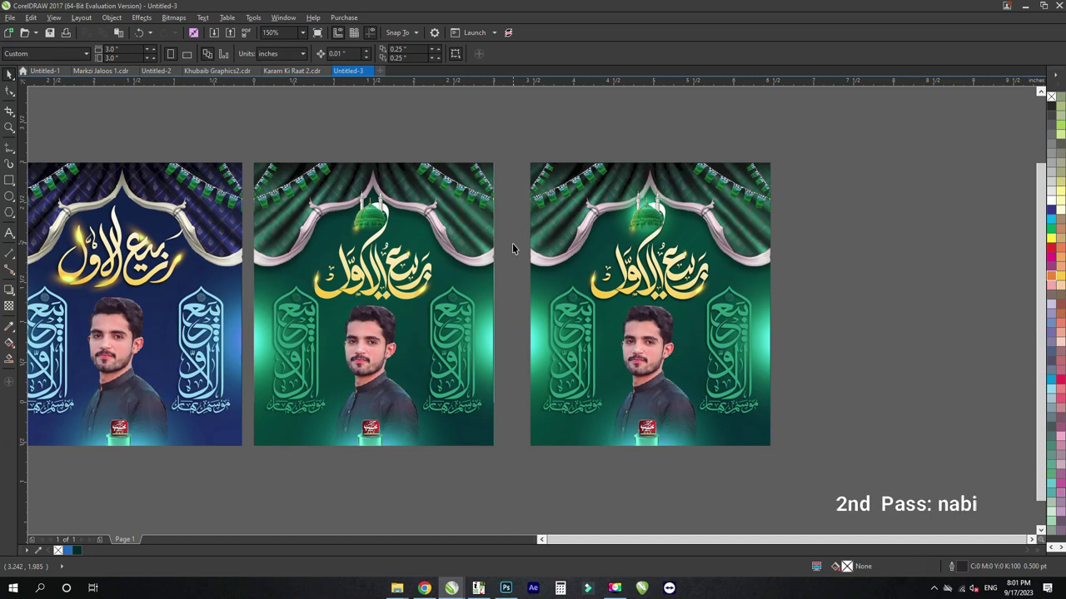
key(Delete)
click(574, 244)
click(614, 260)
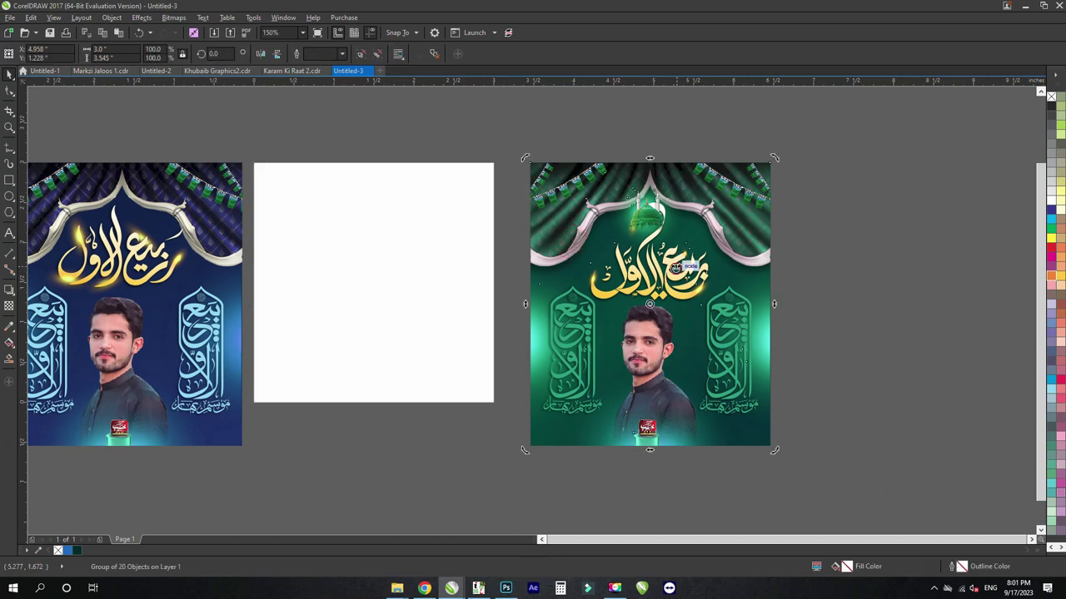
click(676, 266)
drag(676, 266, 401, 275)
drag(468, 263, 478, 254)
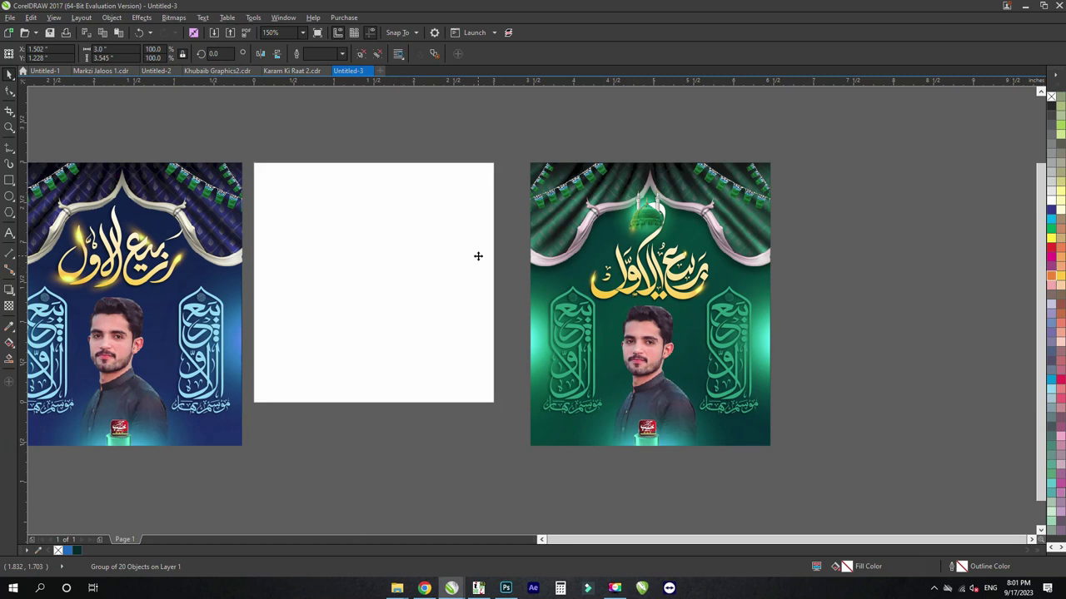
click(556, 218)
key(F4)
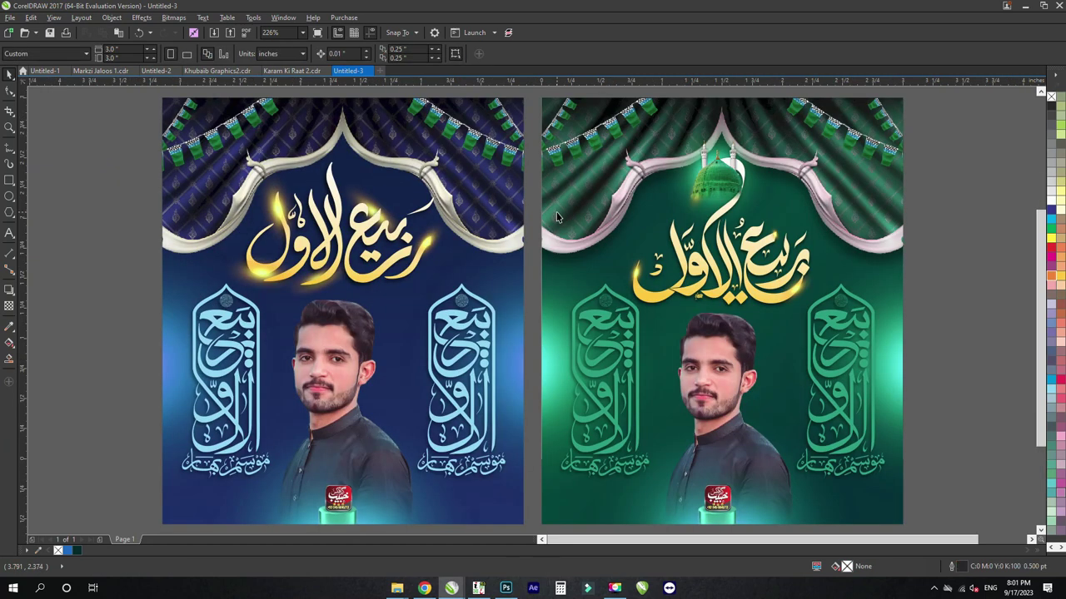
Step: Start saving the drawing and browse to the SEP folder inside Youtube Data on Local Disk (E:)
key(ctrl+s)
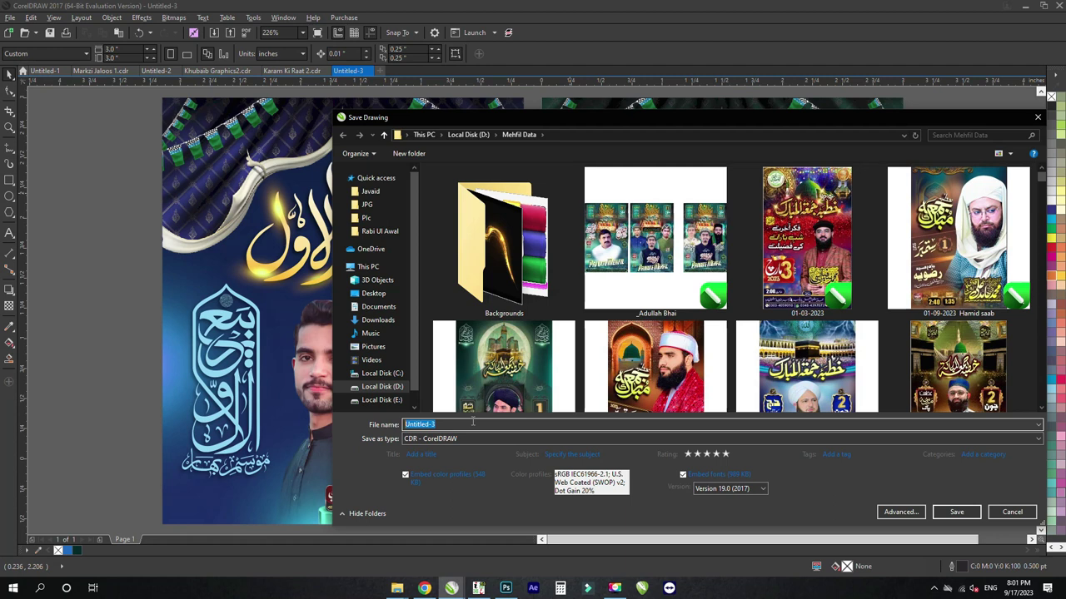
click(367, 267)
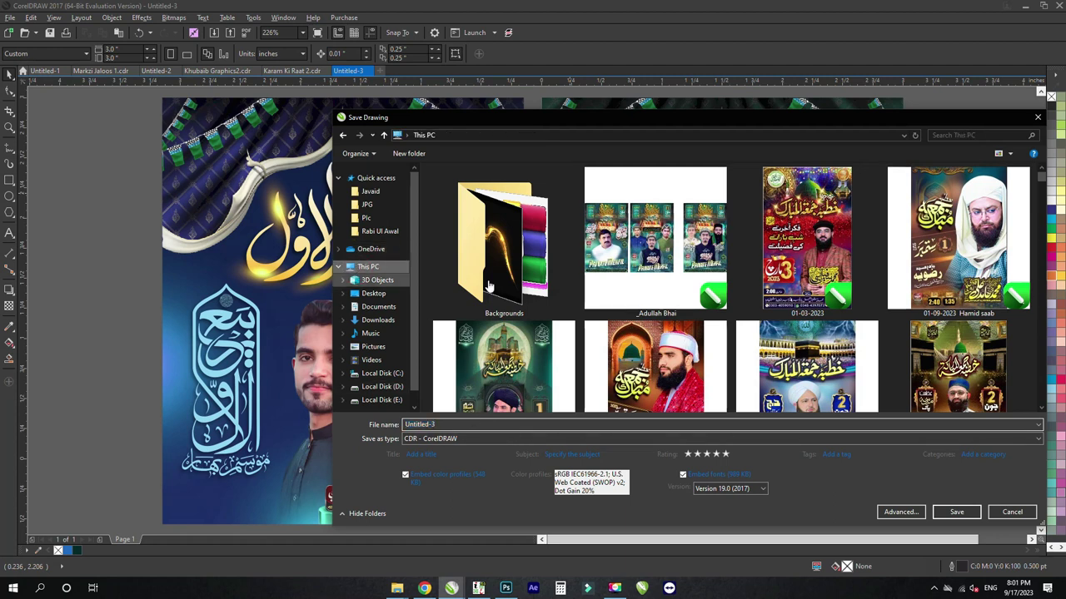
double_click(770, 279)
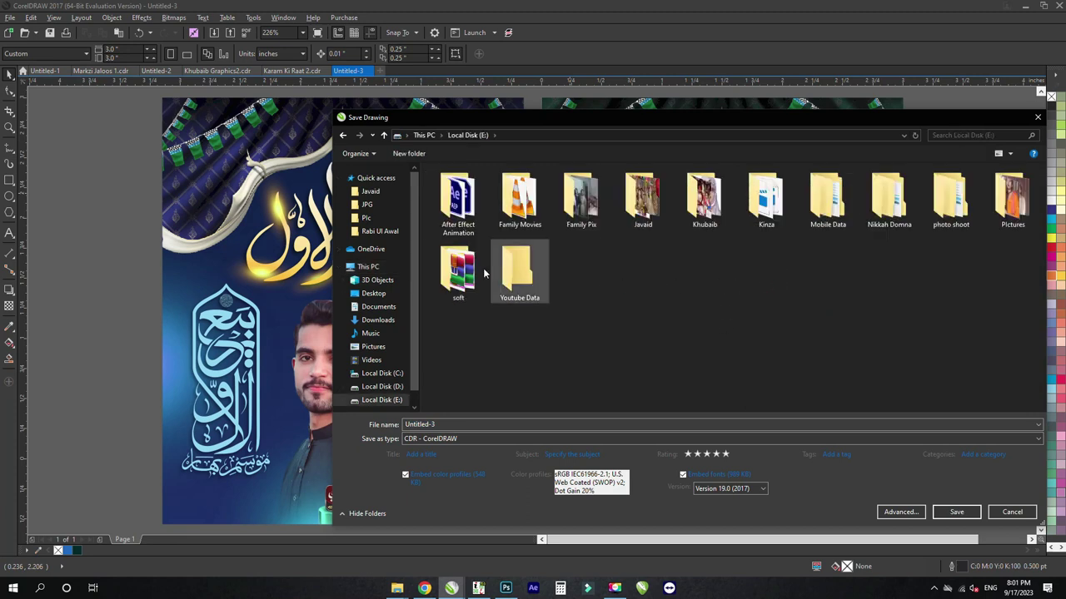
double_click(517, 271)
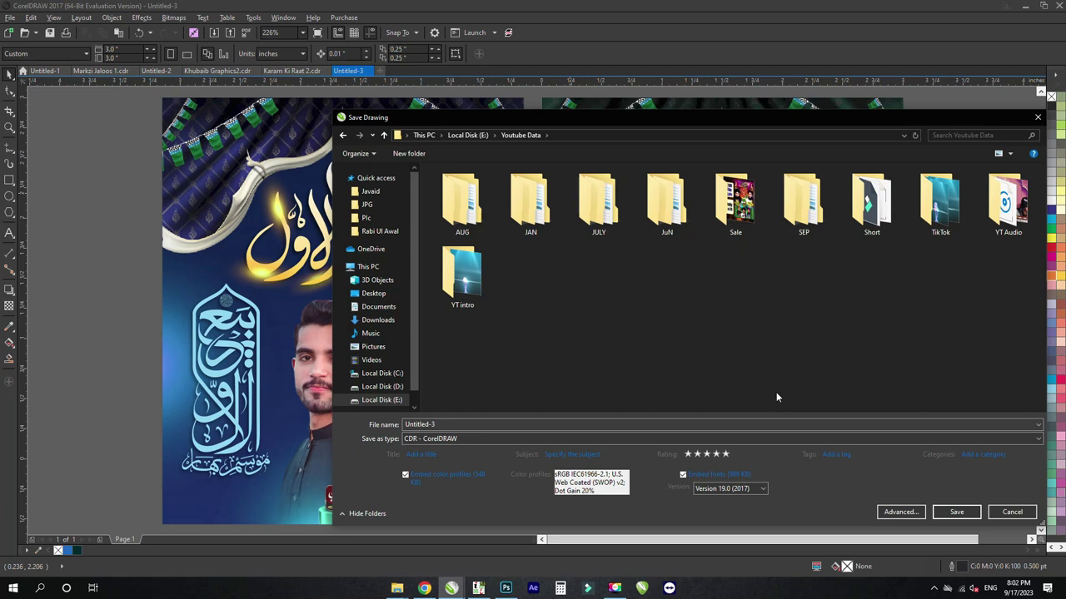
click(598, 202)
click(530, 202)
key(s)
key(e)
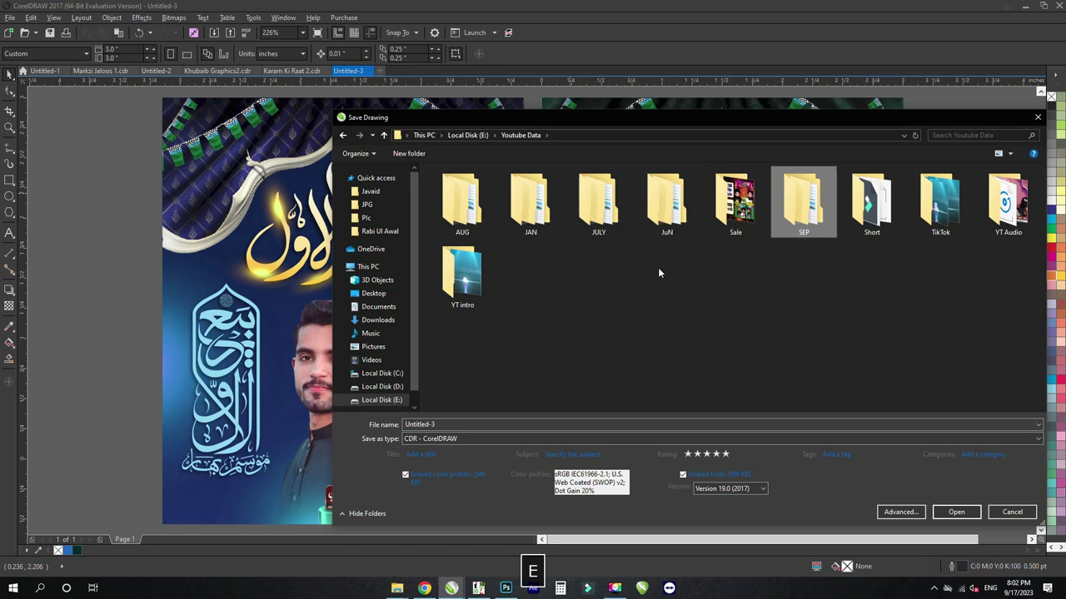
key(Return)
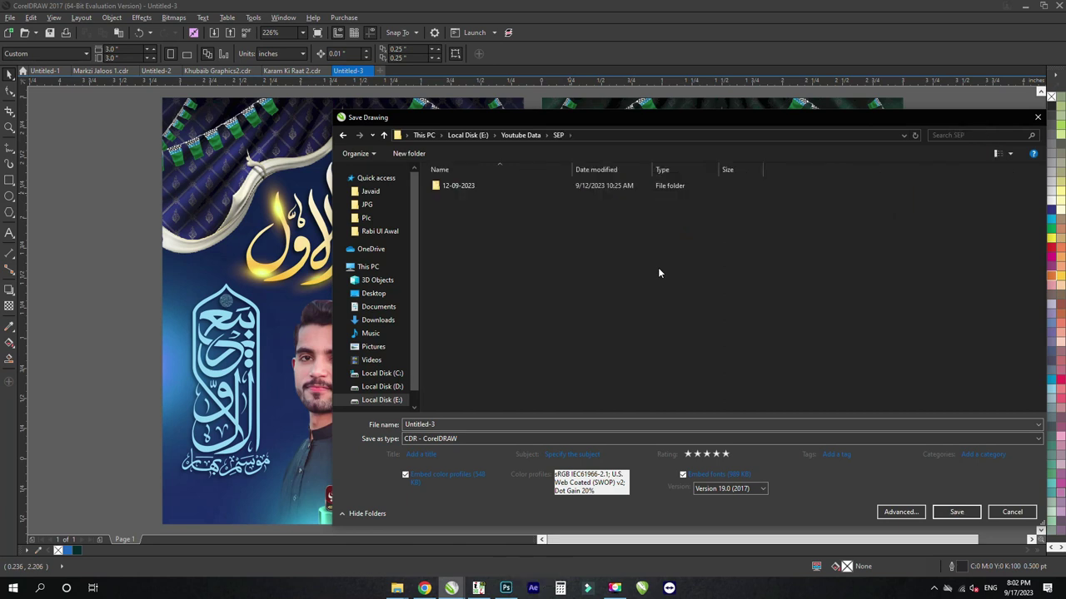
Step: Create a new folder named 17-09-2023 inside SEP and open it as the save location
right_click(658, 266)
click(565, 292)
key(ctrl+shift+n)
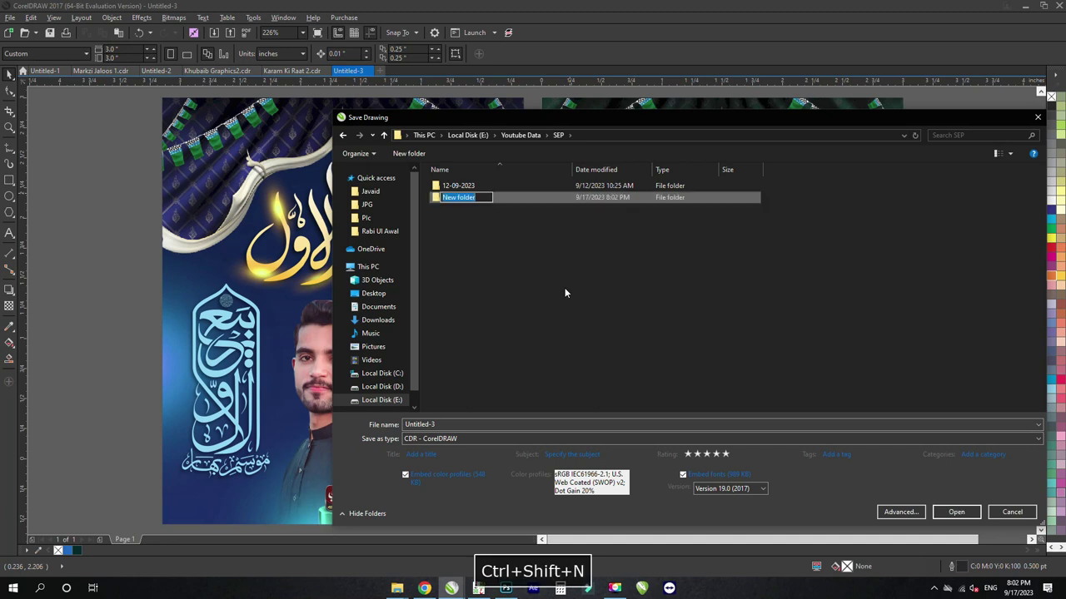
text(178)
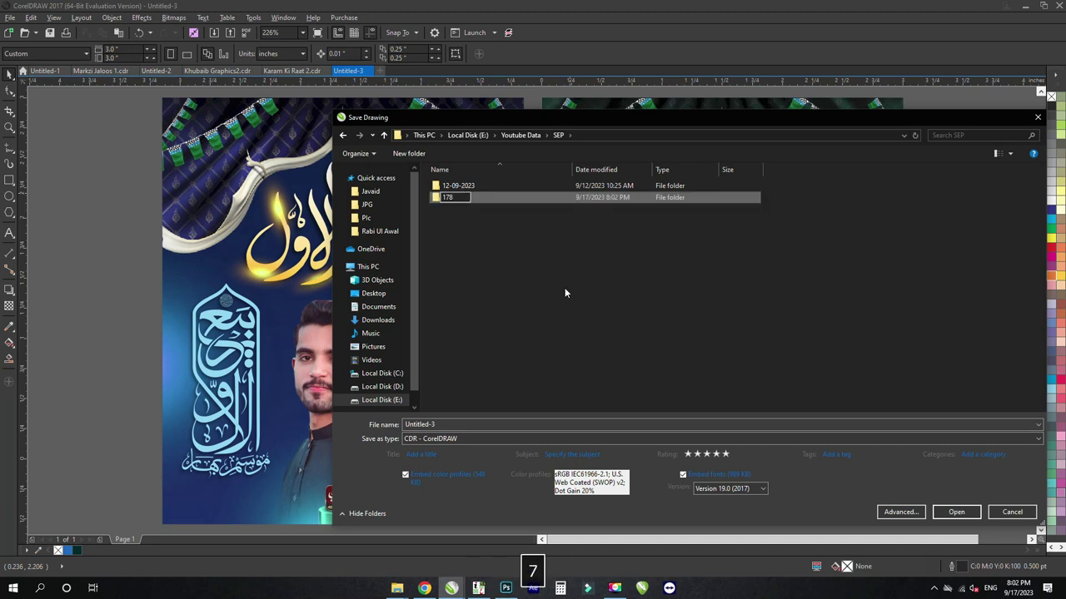
key(BackSpace)
text(-09-2023)
key(Return)
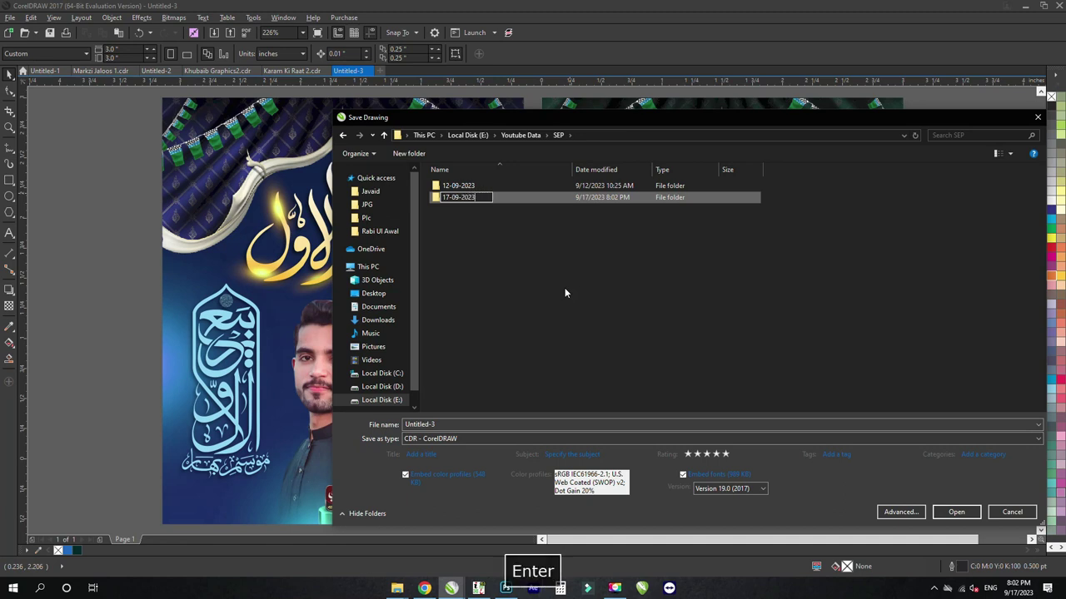
key(Return)
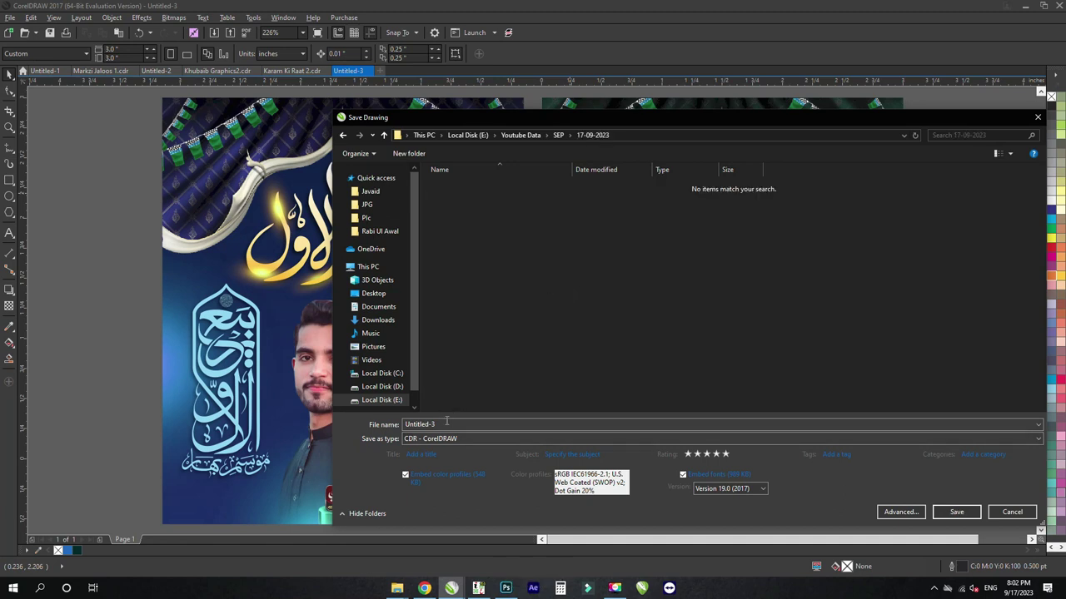
Step: Name the file CDR and save it as a CorelDRAW drawing in the 17-09-2023 folder
click(458, 424)
key(Caps_Lock)
text(cdr)
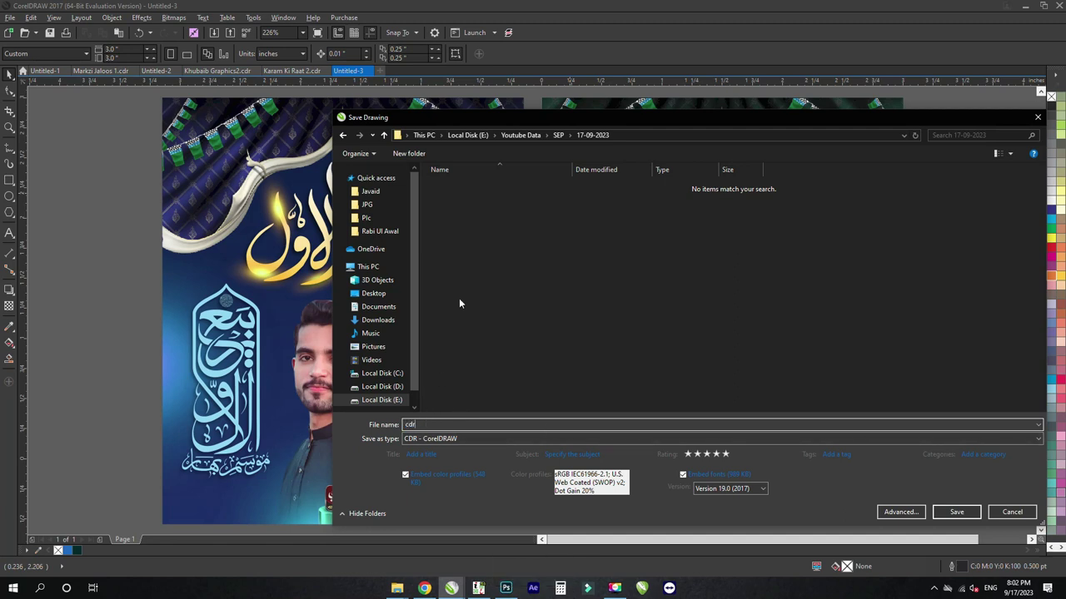
key(BackSpace)
key(BackSpace)
key(BackSpace)
text(CDR)
key(Return)
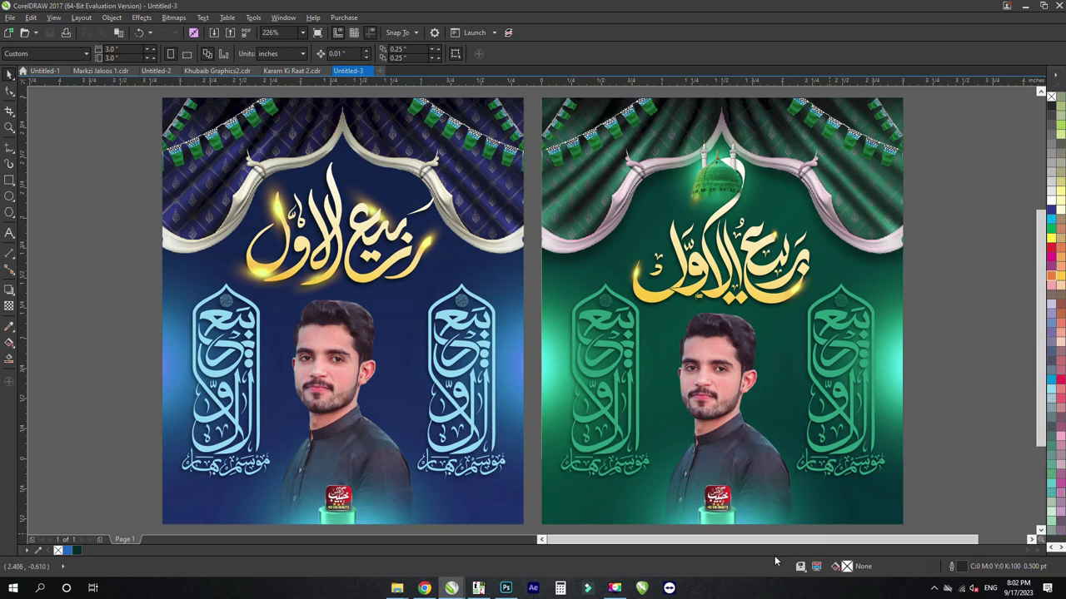
Step: Fit both posters in the view and examine them side by side in full-screen preview
mouse_move(802, 564)
scroll(804, 382, down, 3)
drag(889, 196, 403, 425)
key(F4)
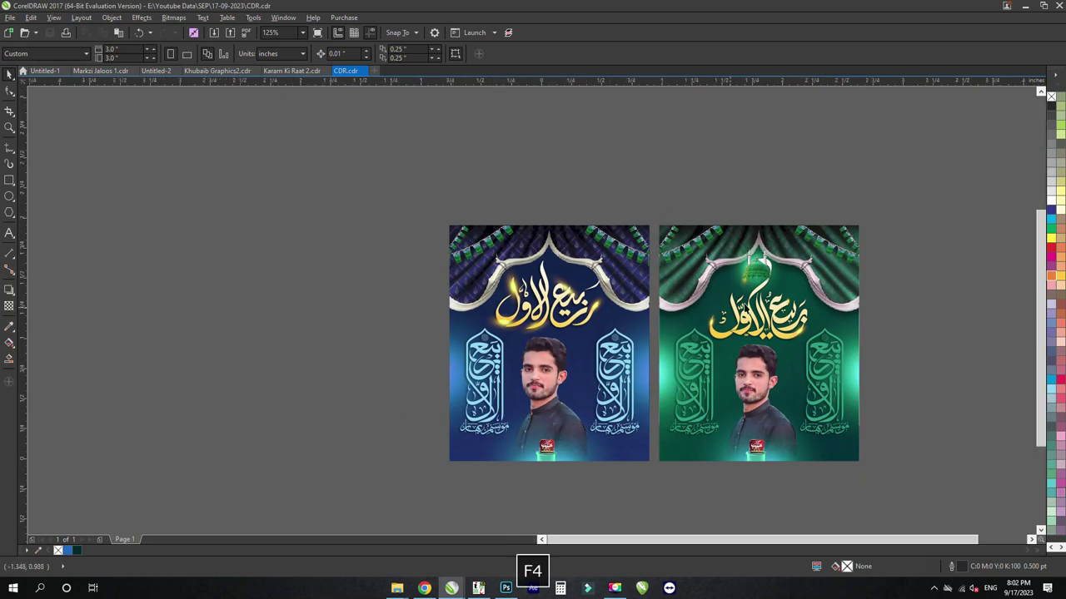
key(F9)
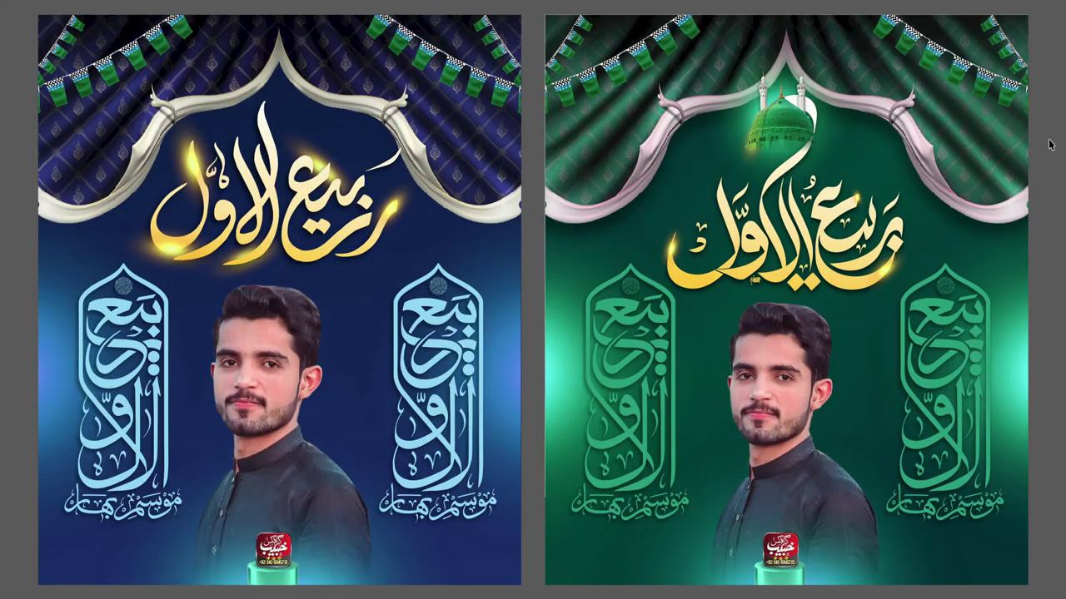